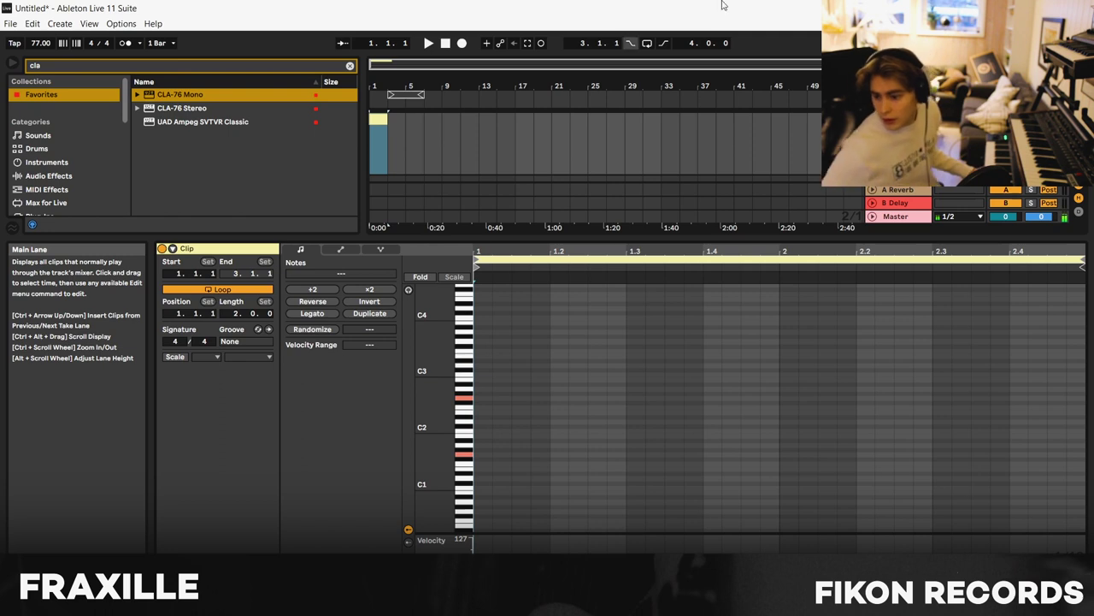
Clear the browser search, turn on the metronome, and arrangement-record the Omnisphere 4 MIDI part
left_click(349, 66)
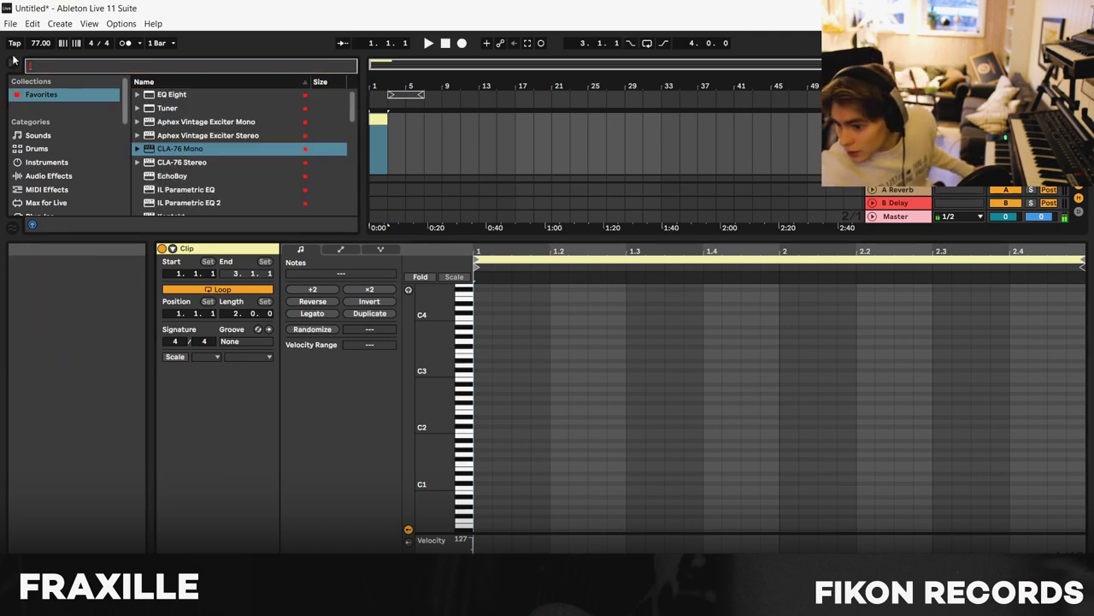
left_click(125, 43)
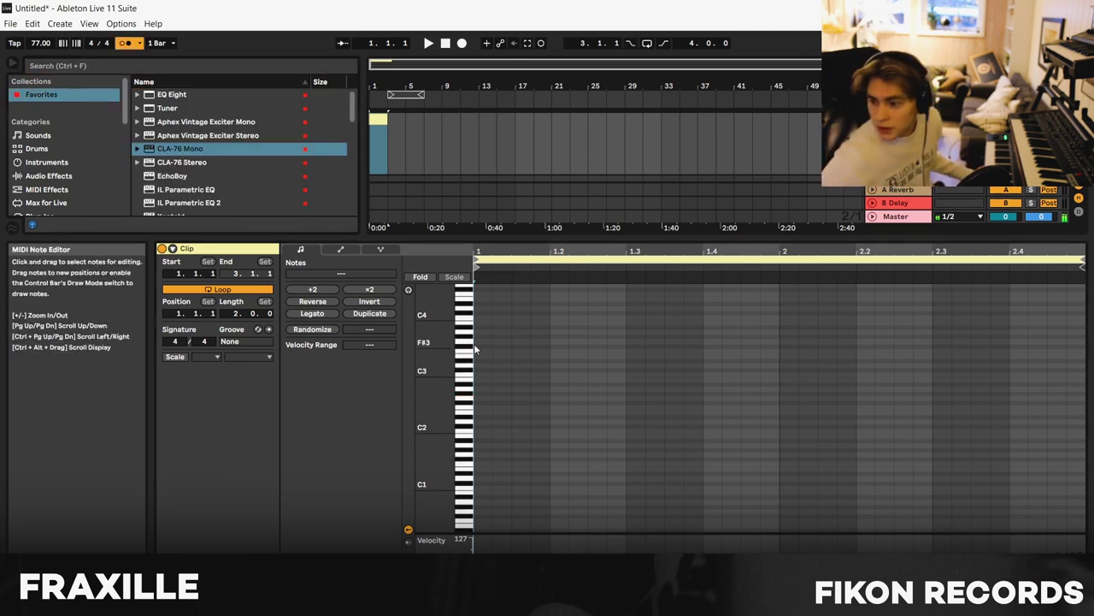
left_click(462, 42)
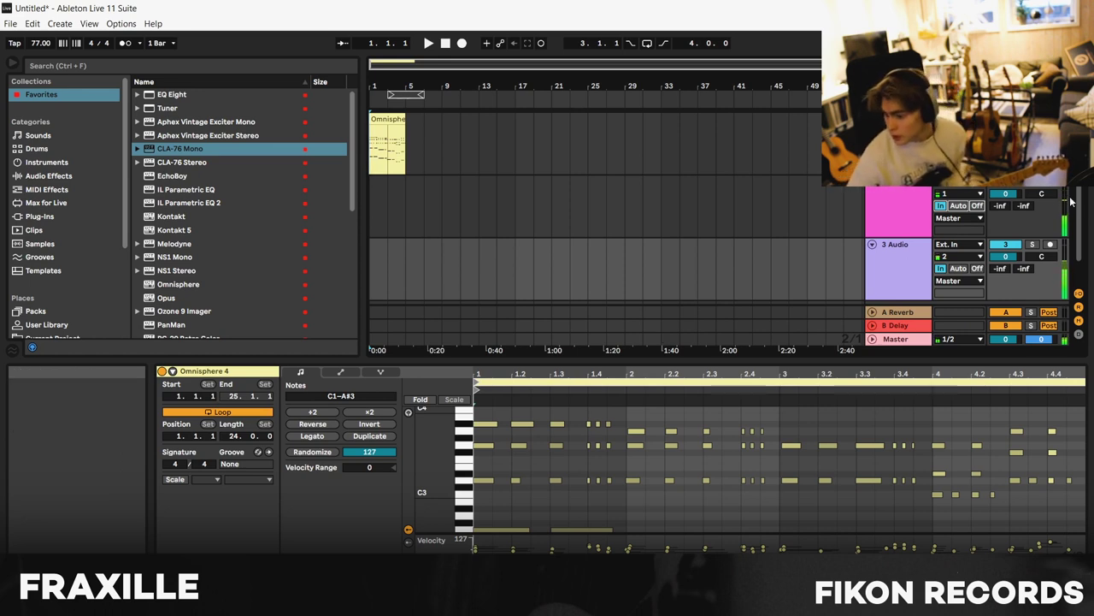
Select bars 1–5 in the arrangement and set them as the loop
left_click(1050, 180)
left_click_drag(369, 96, 407, 96)
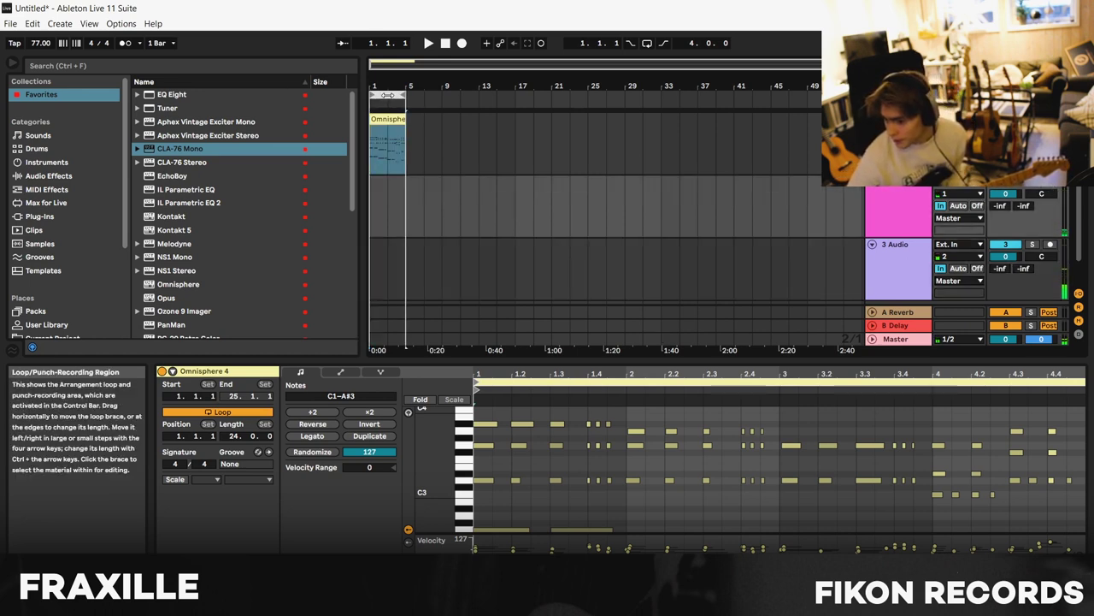
right_click(390, 94)
left_click(410, 101)
Play the bars 1–5 loop with Omnisphere 4 and Guitar Chords, then stop
left_click(462, 43)
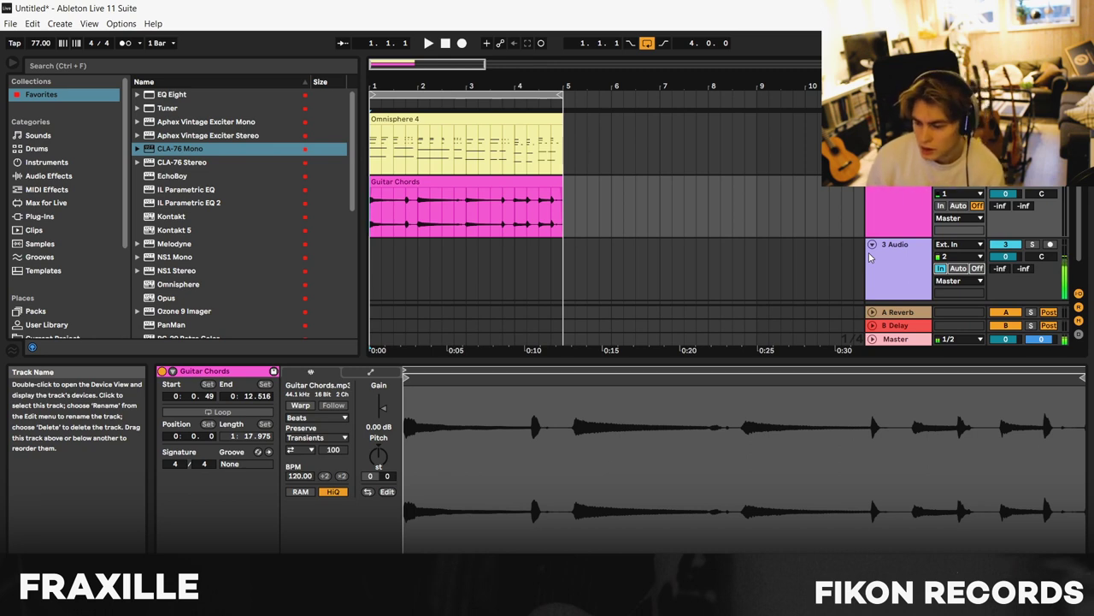
left_click(428, 43)
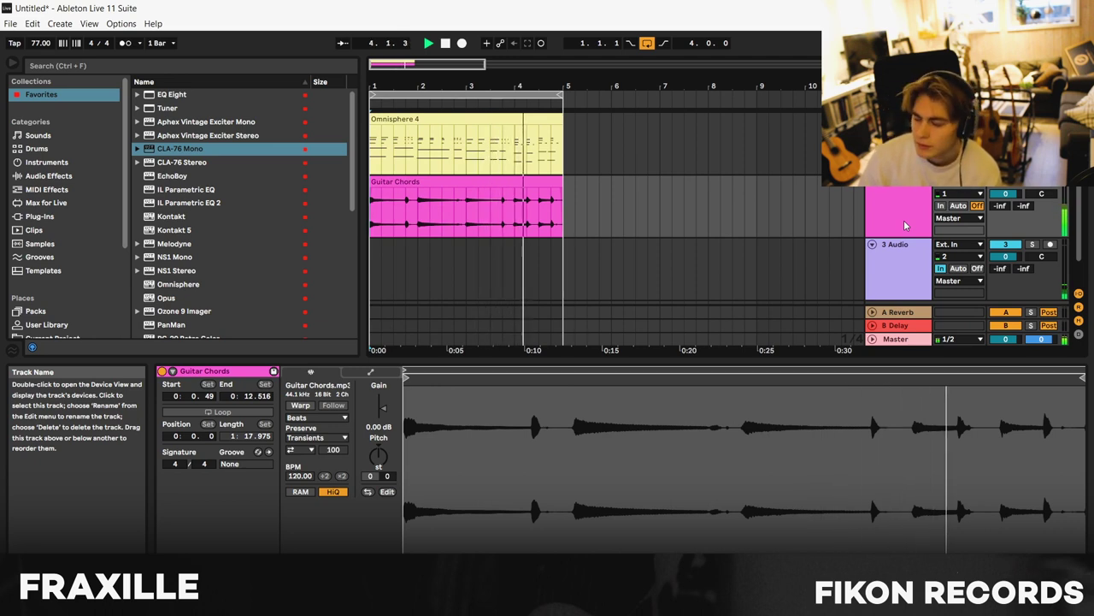
left_click(445, 43)
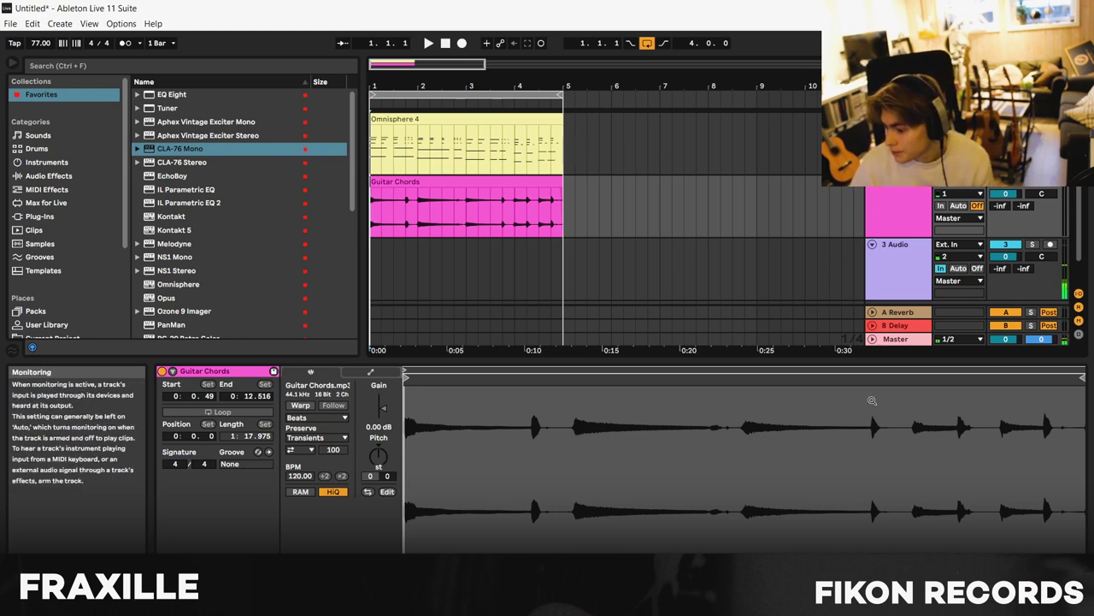
Play the 4 Group track and unfold it to reveal Drum1–Drum5 and Open Hat
left_click(679, 253)
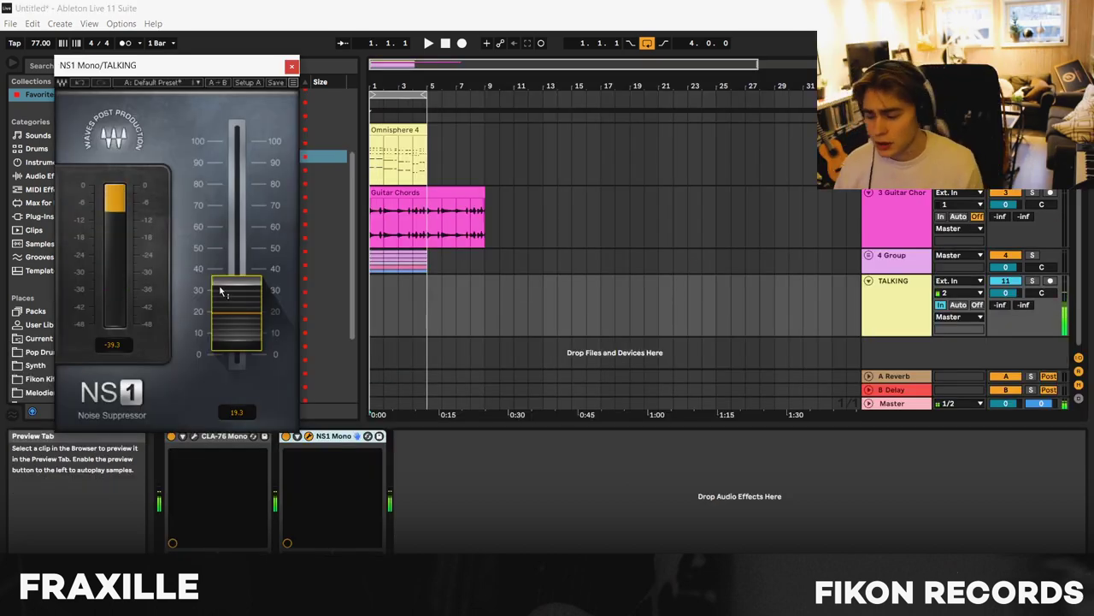
left_click(902, 268)
left_click(428, 43)
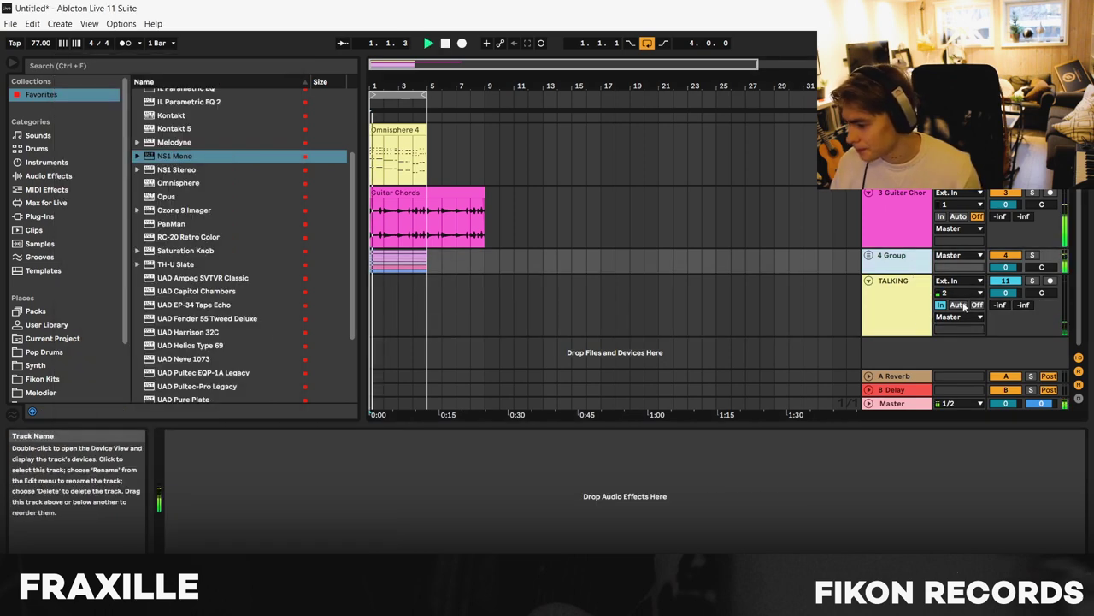
left_click(868, 255)
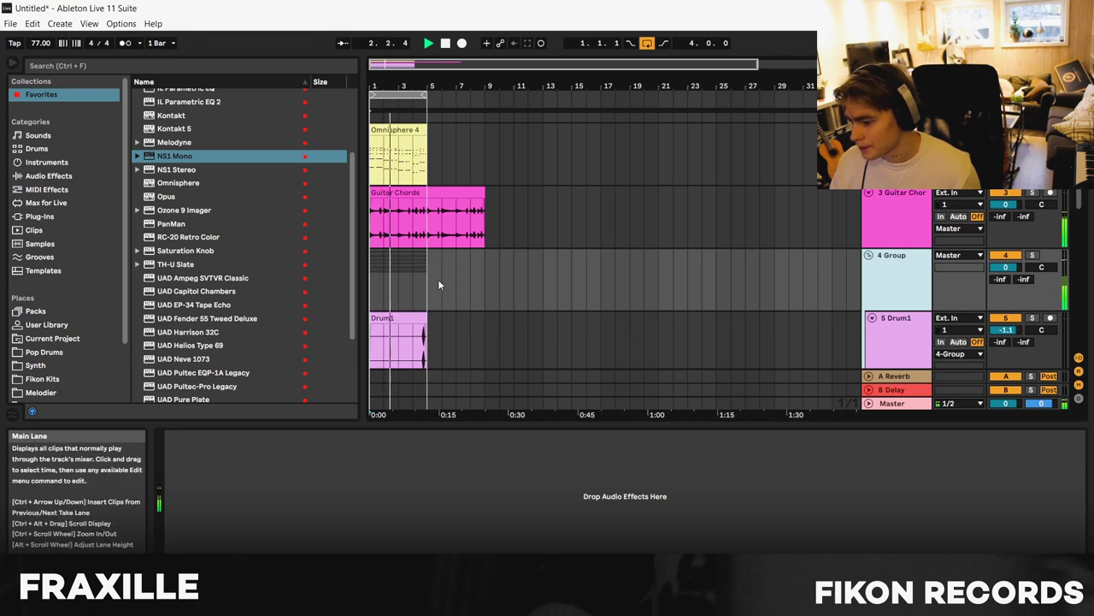
scroll(438, 279, "down", 2)
scroll(1084, 229, "down", 5)
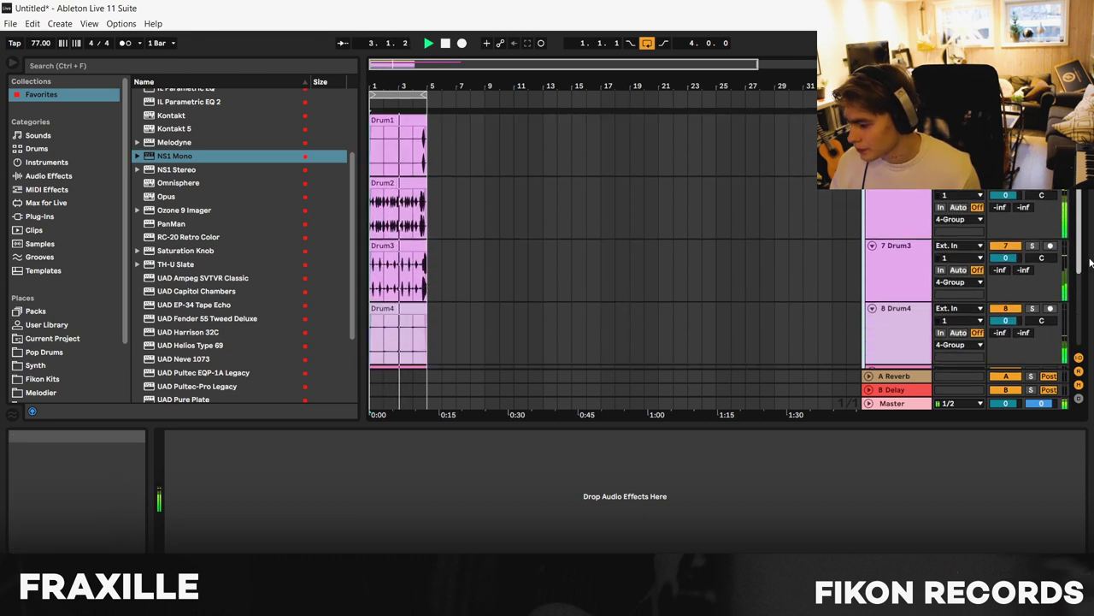
scroll(725, 262, "up", 5)
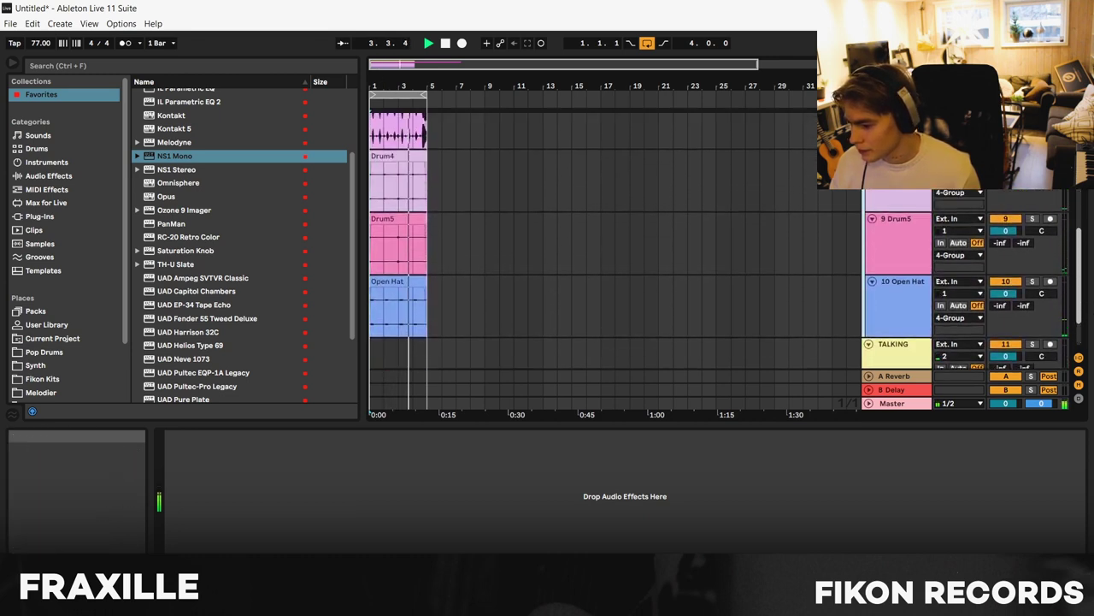
scroll(968, 199, "up", 3)
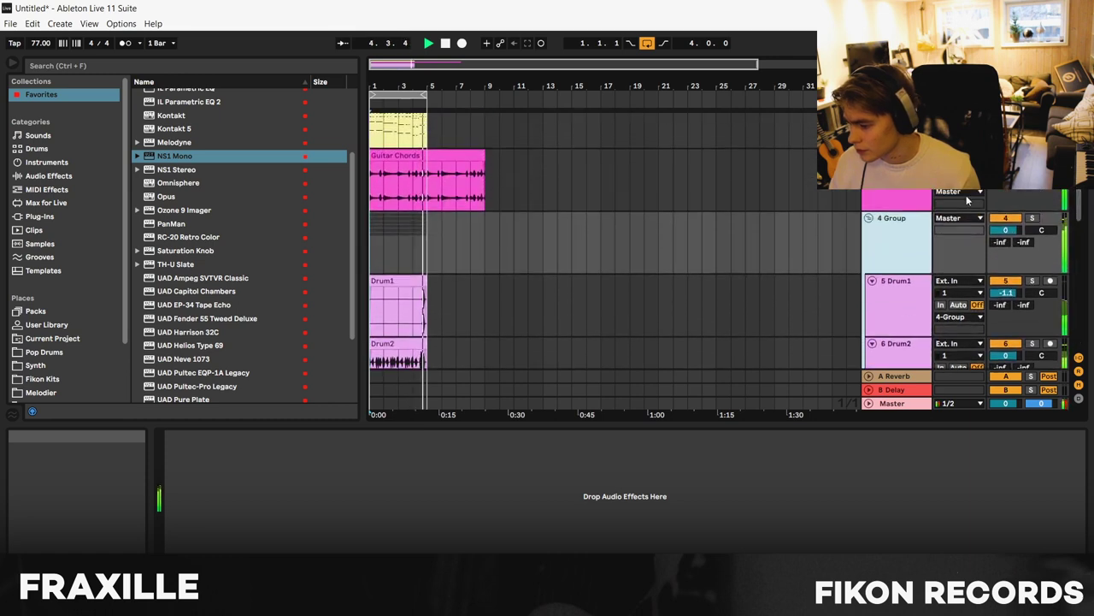
Stop playback, fold the drum group, and solo tracks 11 GTR n1, comp vv and 12 GTR
key("space")
left_click(869, 219)
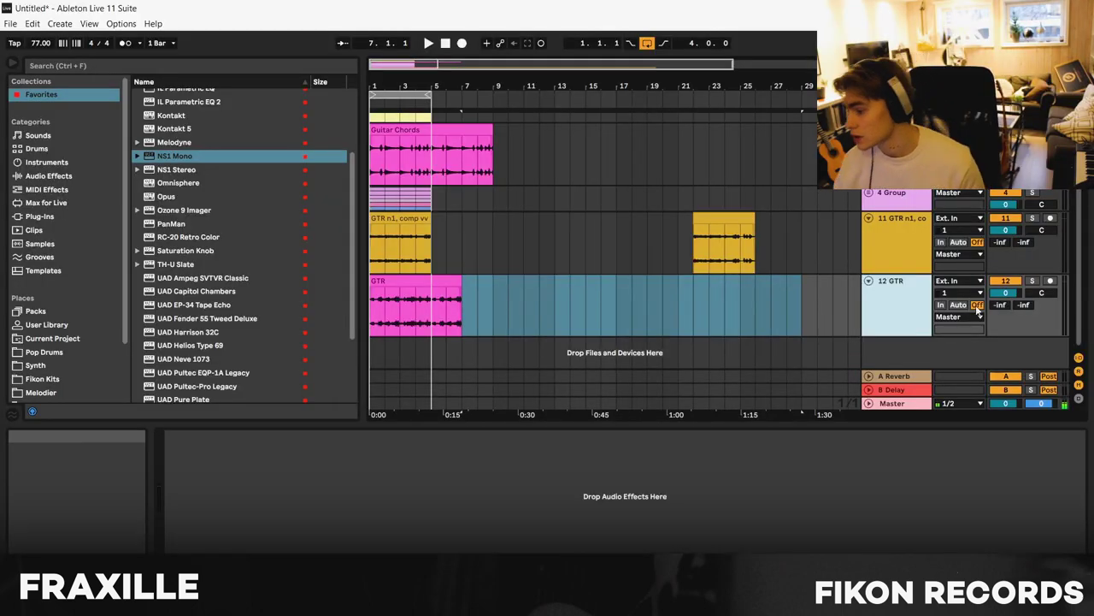
left_click(1034, 219)
left_click(1032, 281, "ctrl")
Play the soloed guitars from the start, zoomed in, then unsolo them
left_click(444, 43)
key("space")
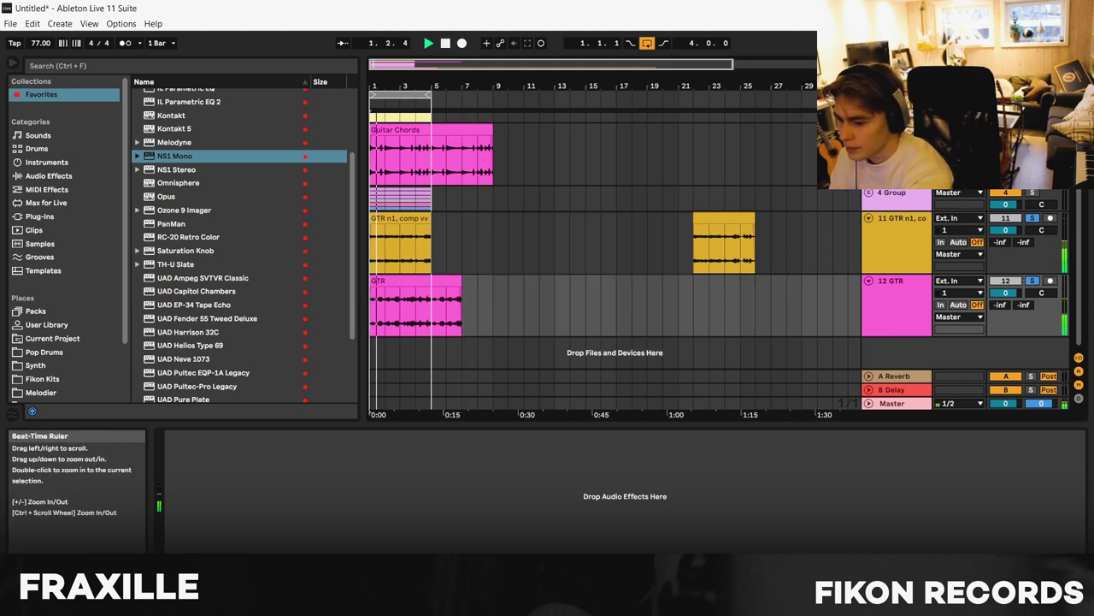
key("plus")
left_click(1033, 281)
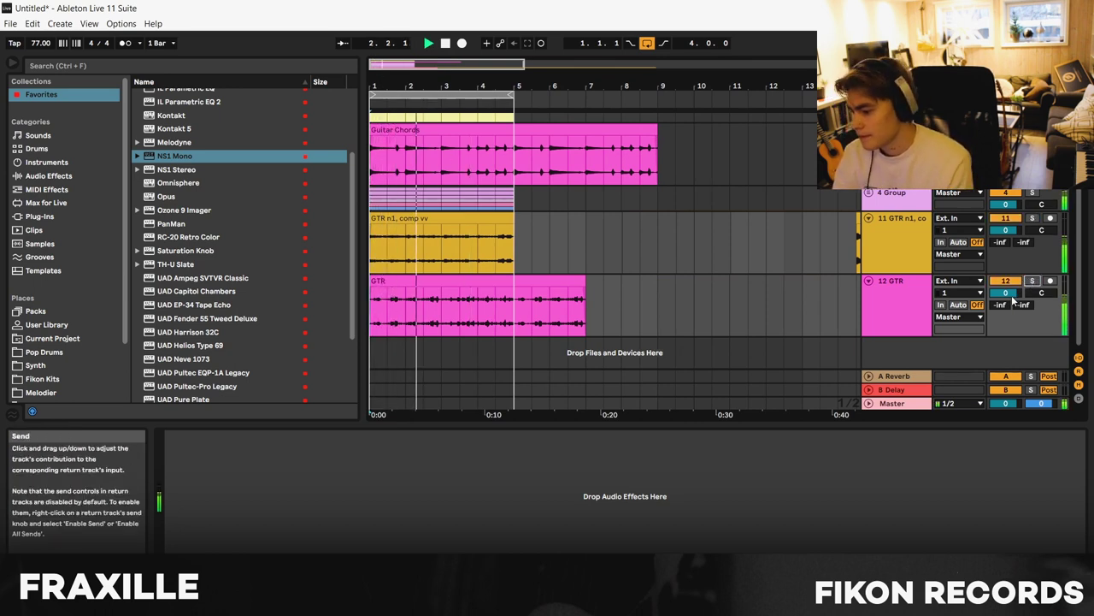
Lower the 12 GTR track volume to -5.3 dB and stop playback
left_click_drag(1006, 292, 1006, 304)
left_click_drag(1006, 230, 1005, 232)
key("space")
scroll(240, 248, "down", 5)
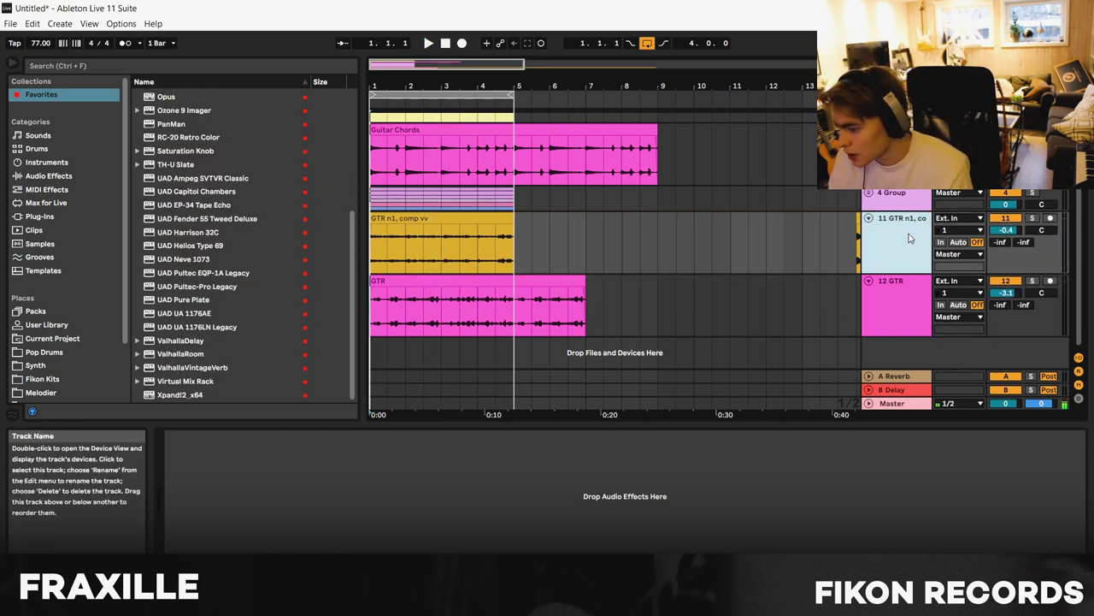
Load ValhallaVintageVerb on GTR n1, comp vv with its mix at 34.4%
left_click(195, 368)
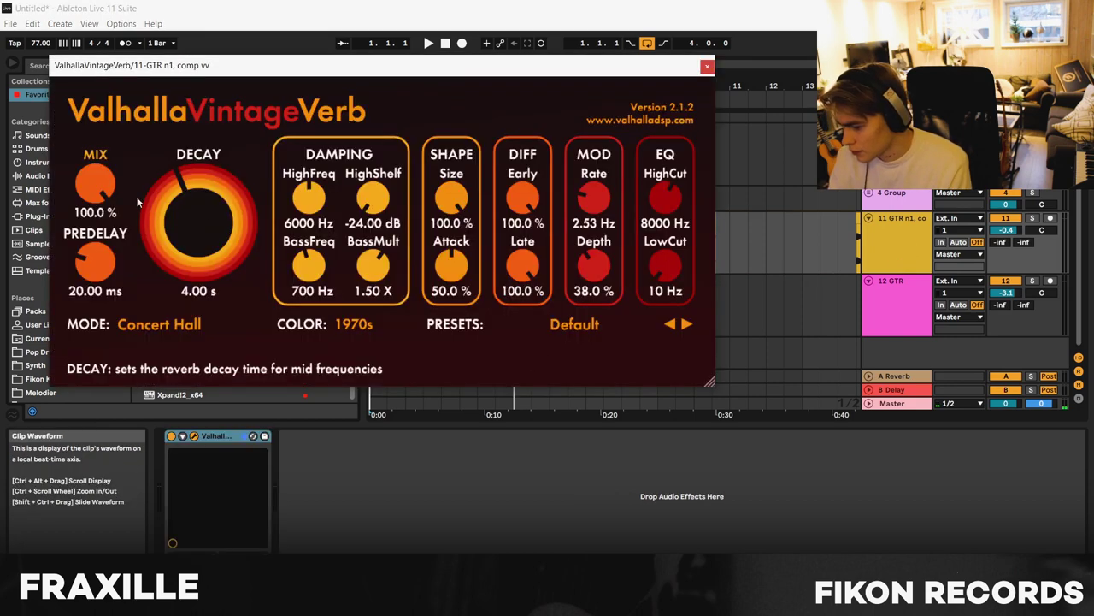
left_click_drag(95, 184, 125, 291)
key("space")
mouse_move(95, 184)
left_mouse_down()
mouse_move(95, 209)
mouse_move(95, 181)
left_mouse_up()
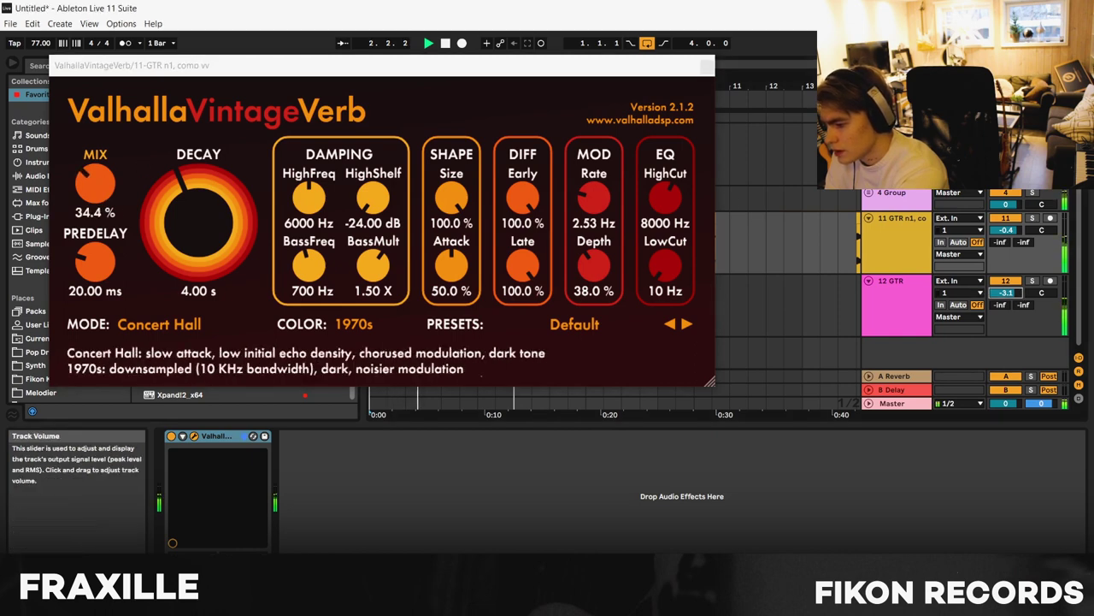
left_click_drag(1006, 292, 1006, 301)
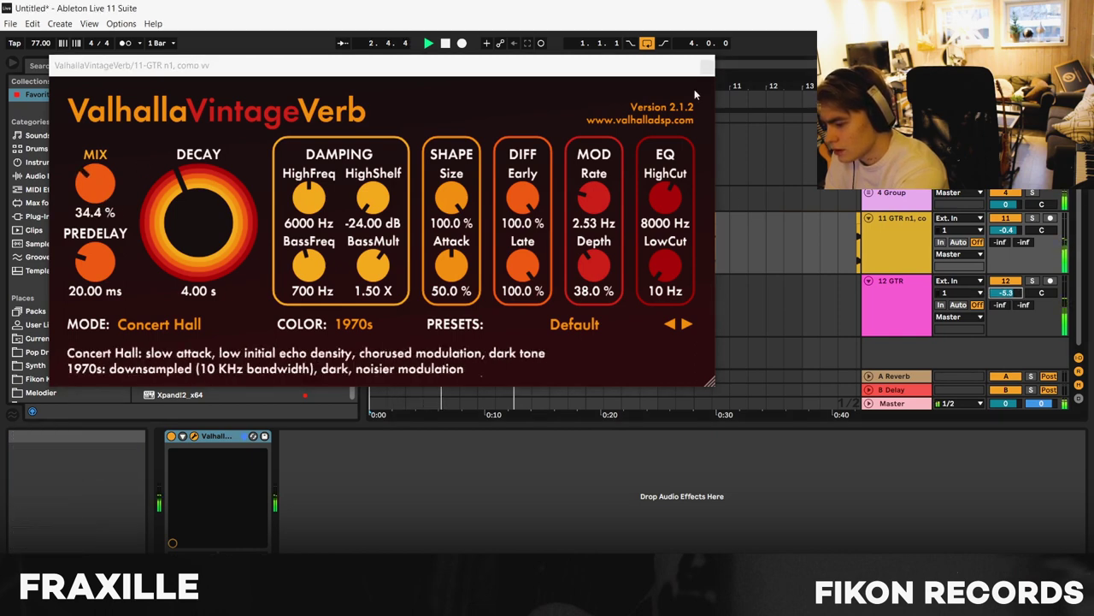
left_click(706, 65)
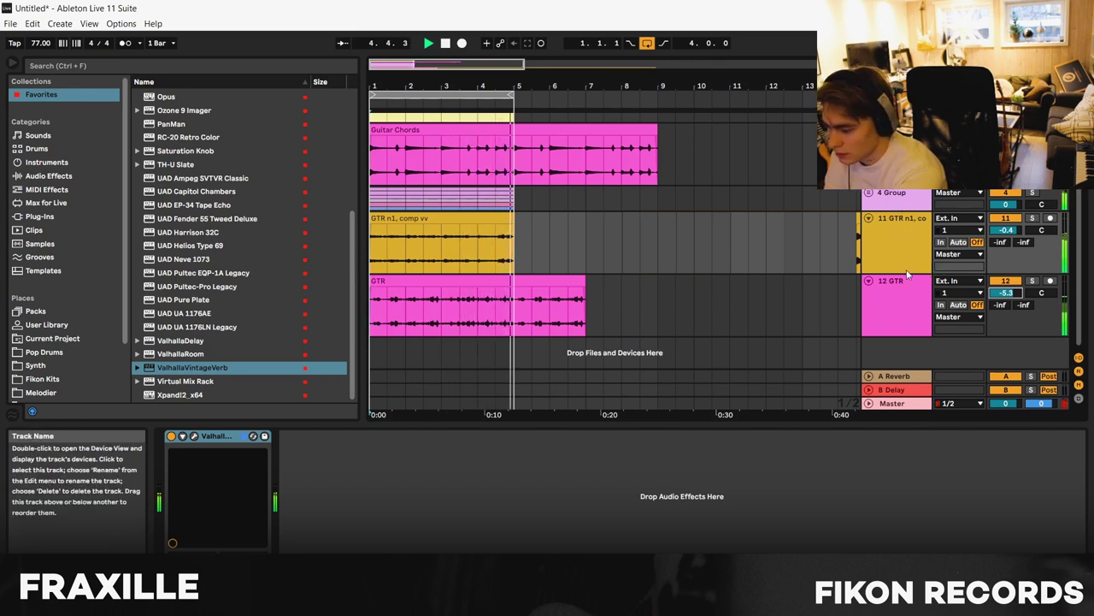
key("space")
Insert a 13 Audio track below 12 GTR, arm it, and record guitar over bars 1–5
left_click(837, 297)
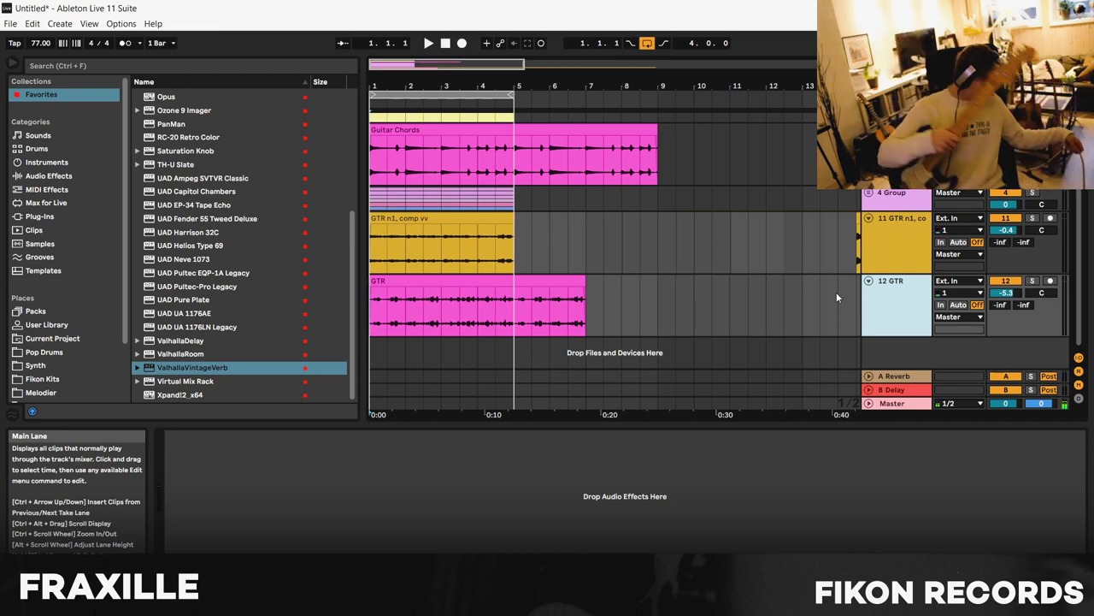
left_click(428, 43)
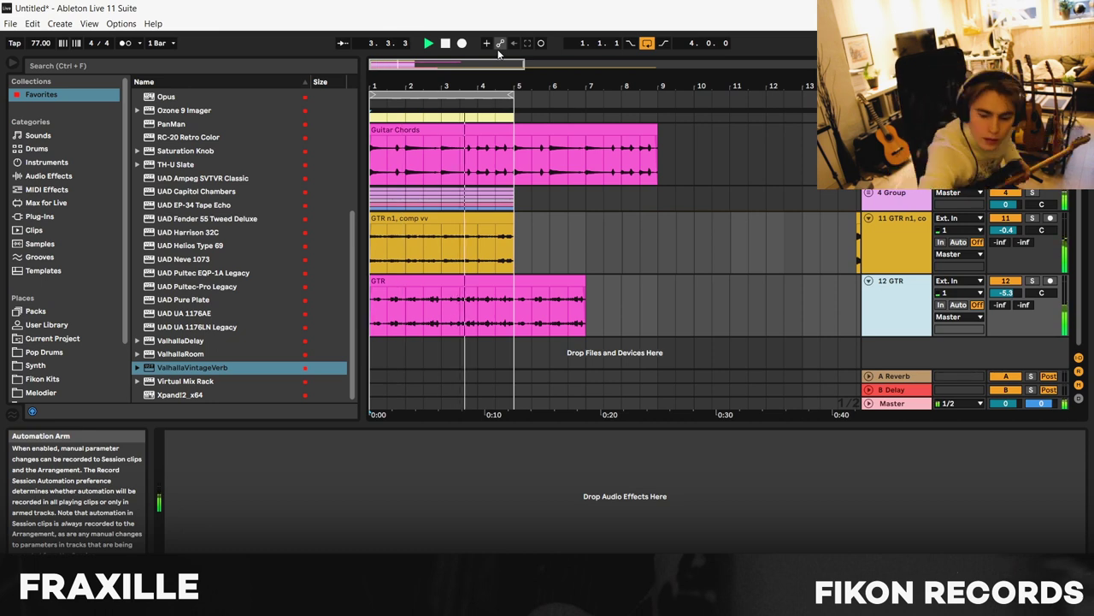
key("space")
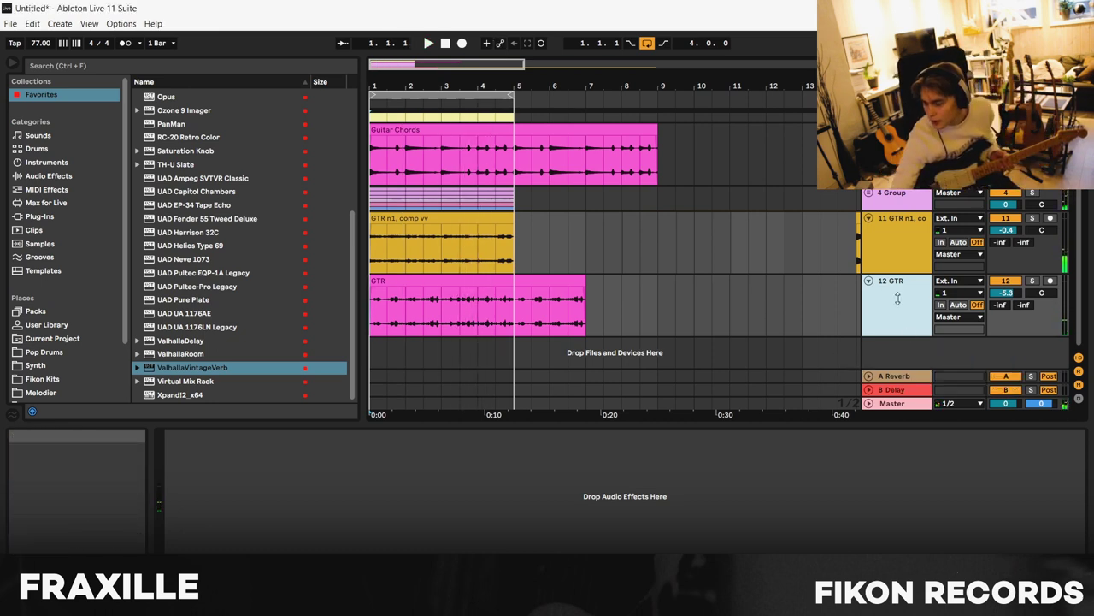
key("ctrl+t")
left_click(1052, 283)
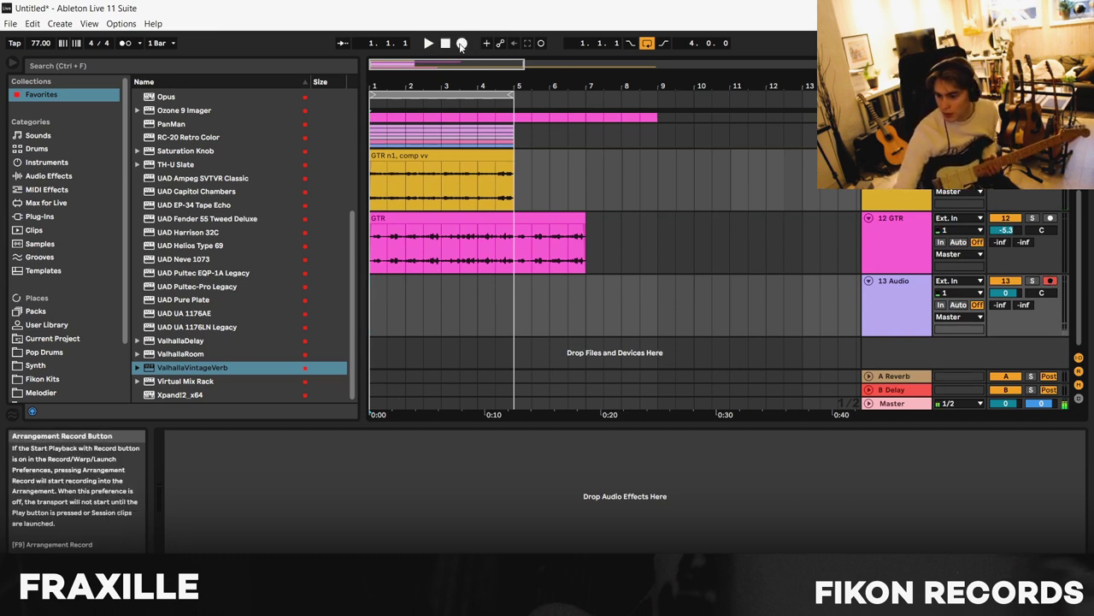
left_click(461, 44)
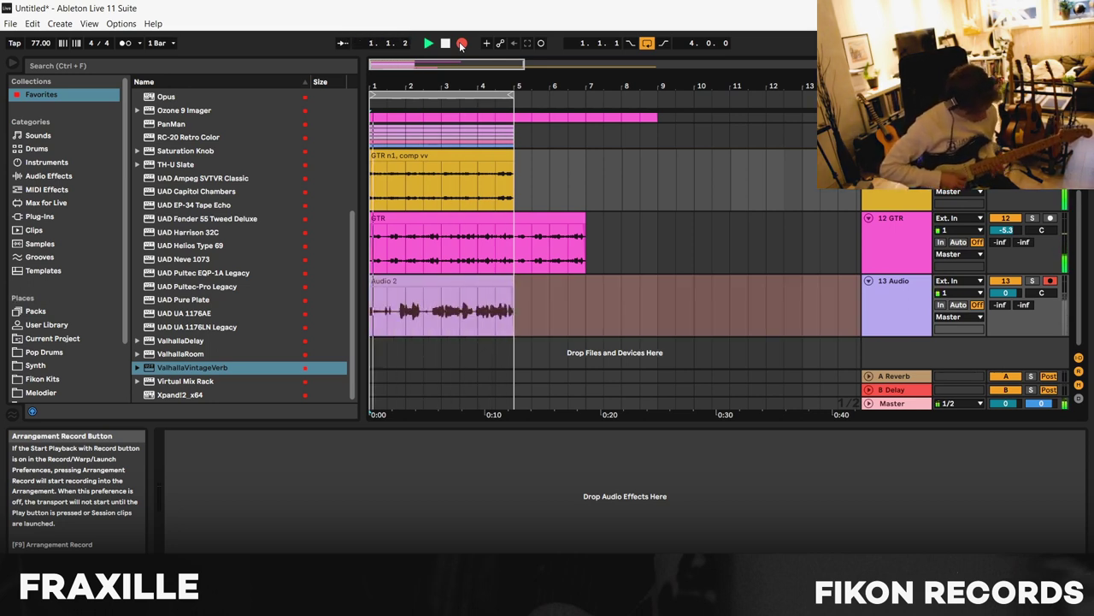
Stop recording and play back the arrangement zoomed out to show bars 1–10
key("space")
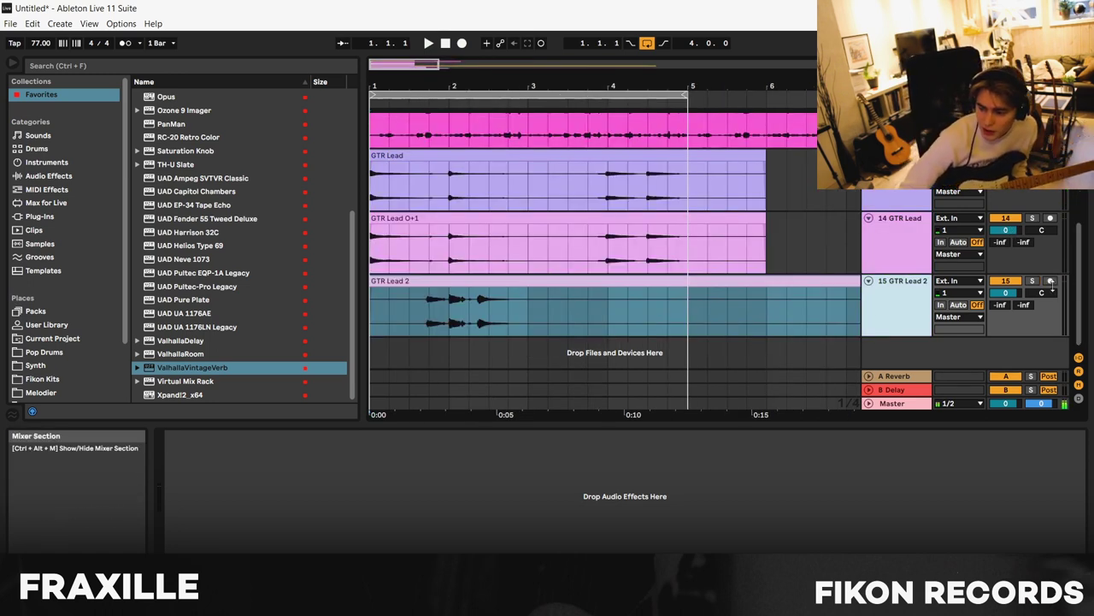
left_click(429, 43)
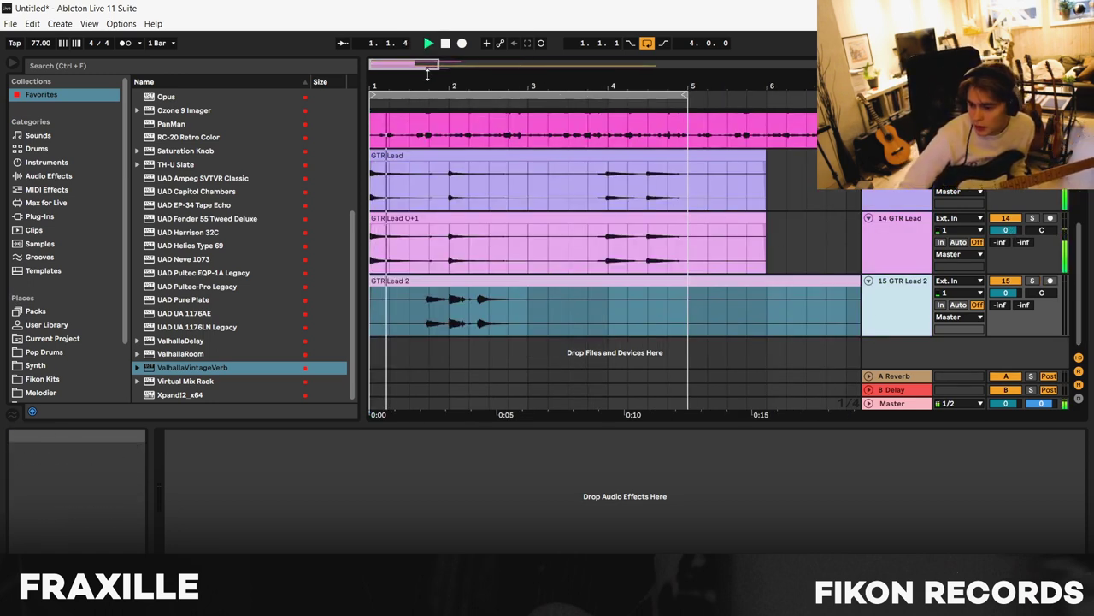
left_click_drag(445, 85, 411, 80)
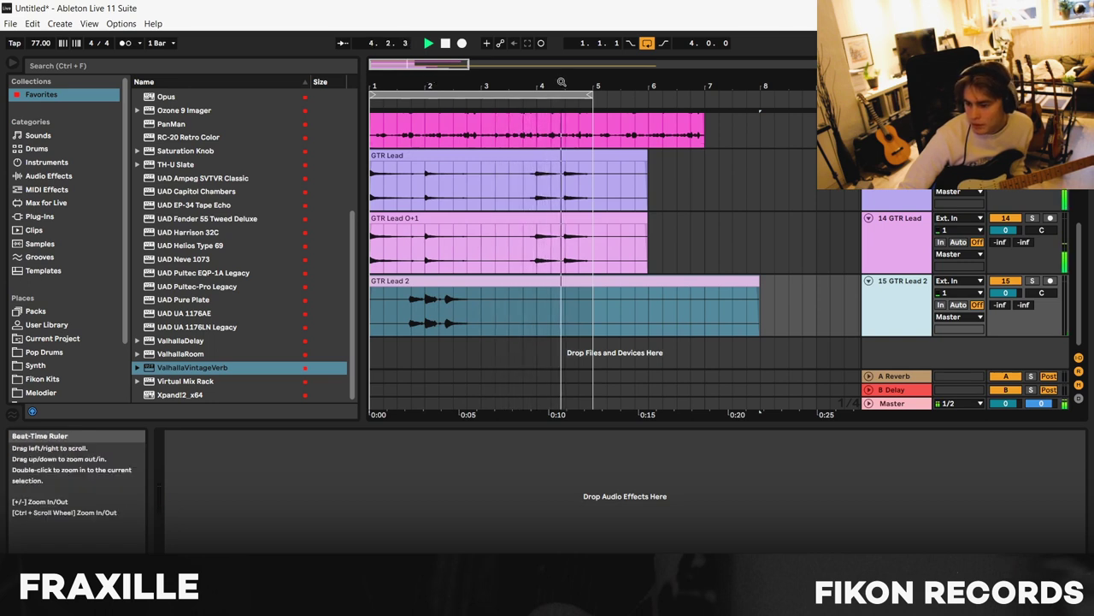
left_click_drag(561, 81, 557, 67)
left_click(445, 42)
Add ValhallaVintageVerb to the 14 GTR Lead track and lower its mix to about 60%
left_click(896, 203)
left_click(910, 246)
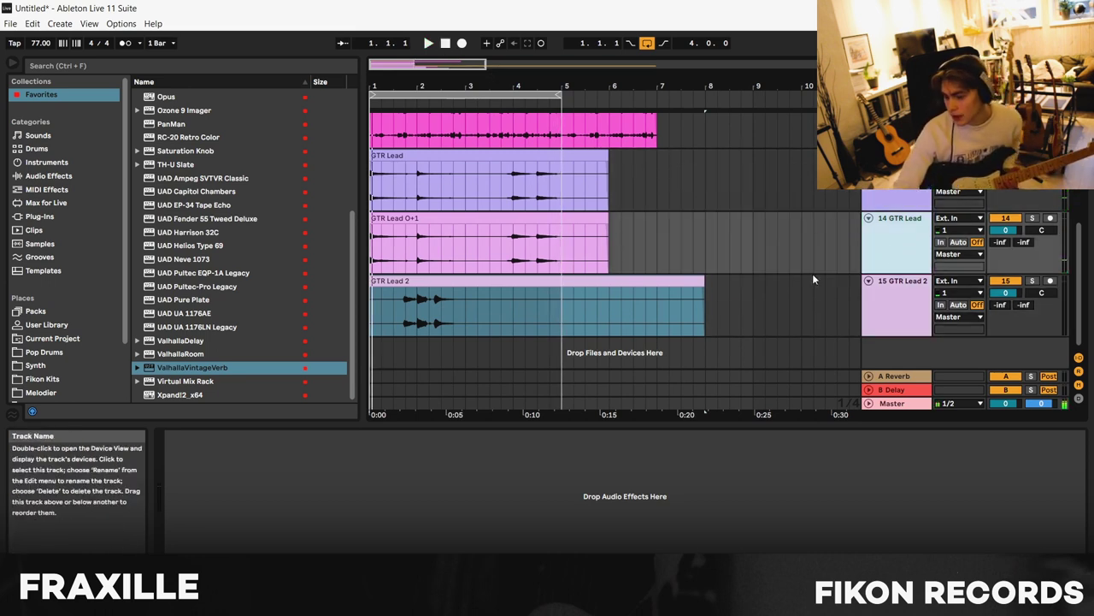
left_click_drag(236, 367, 405, 349)
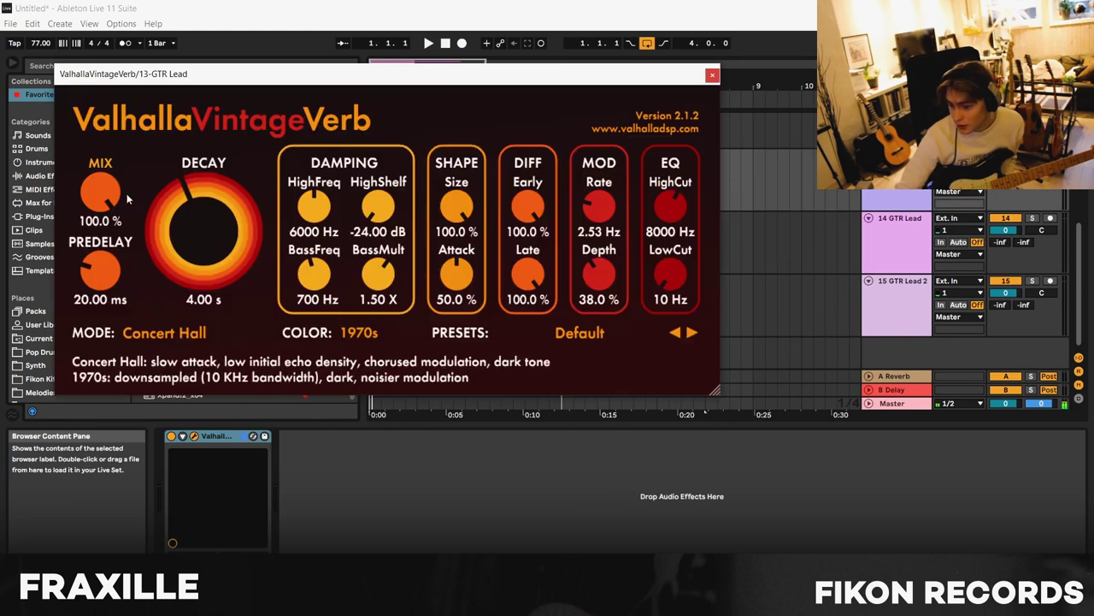
left_click_drag(100, 192, 53, 214)
Close the open reverb windows, set GTR Lead 2's VintageVerb mix to 51.6%, and play the leads
left_click(711, 76)
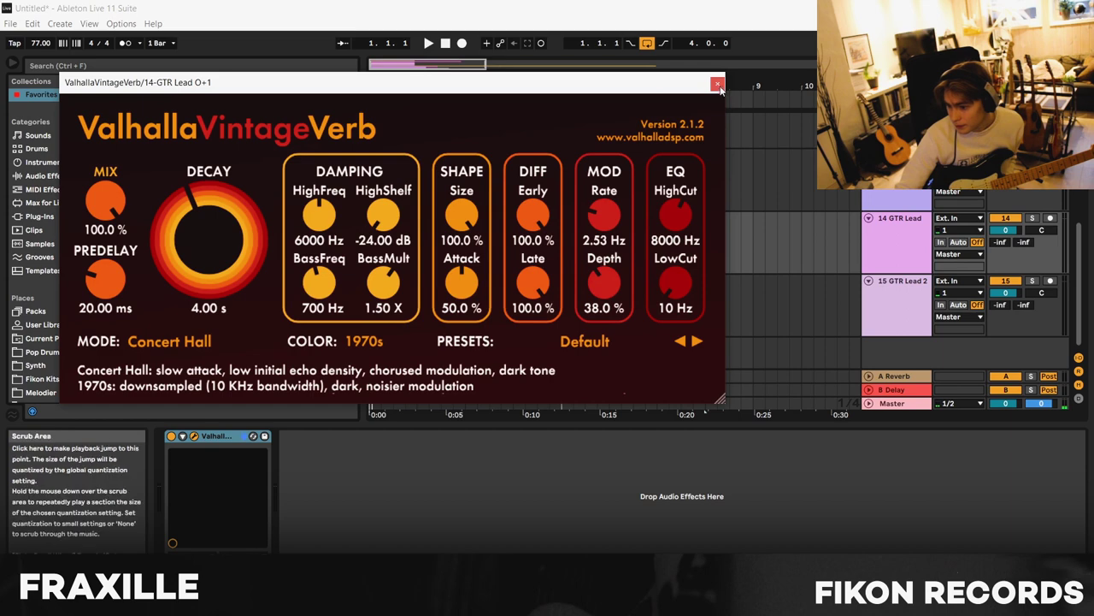
left_click(718, 75)
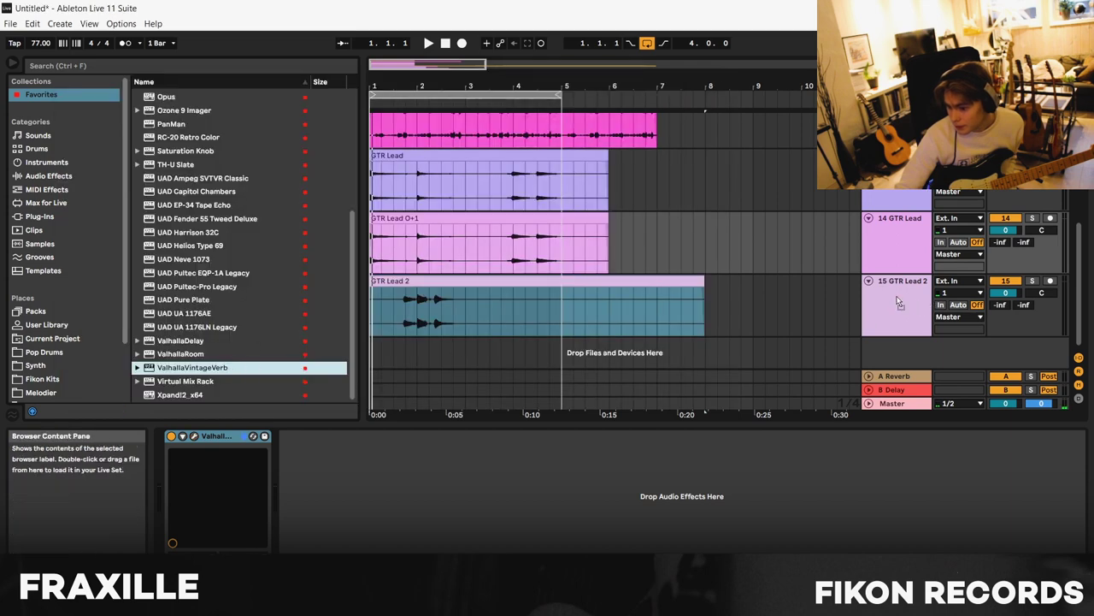
left_click(193, 435)
left_click_drag(110, 209, 110, 289)
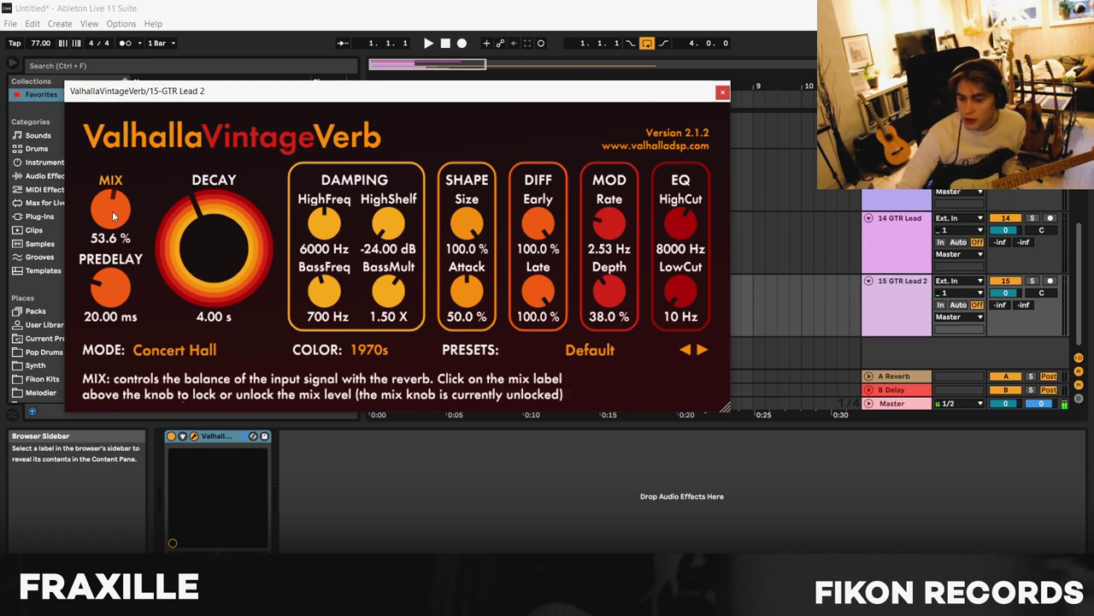
left_click_drag(110, 209, 110, 212)
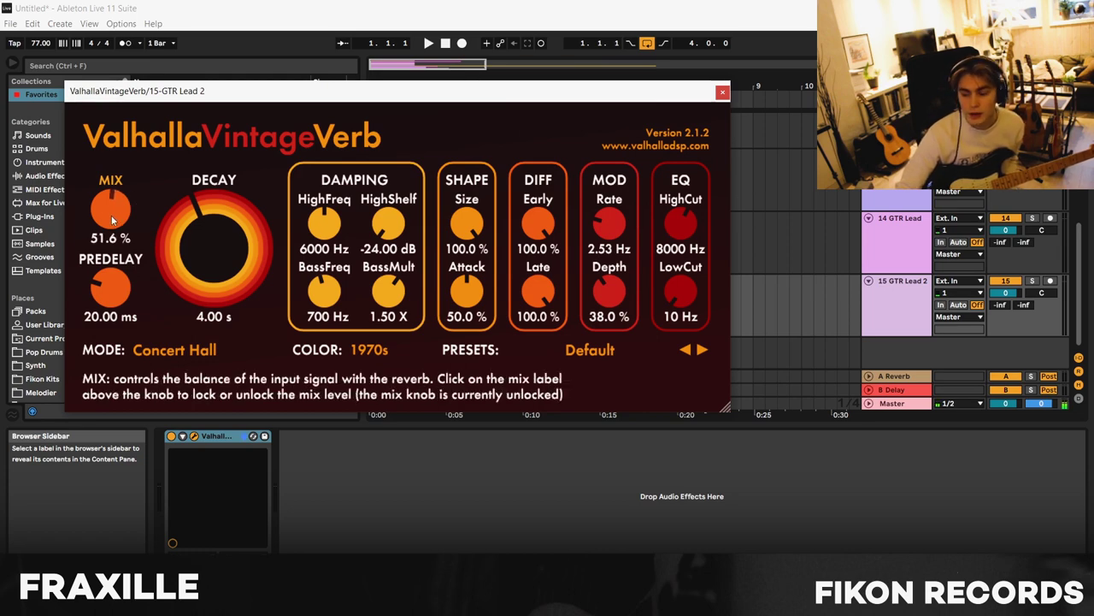
left_click(723, 92)
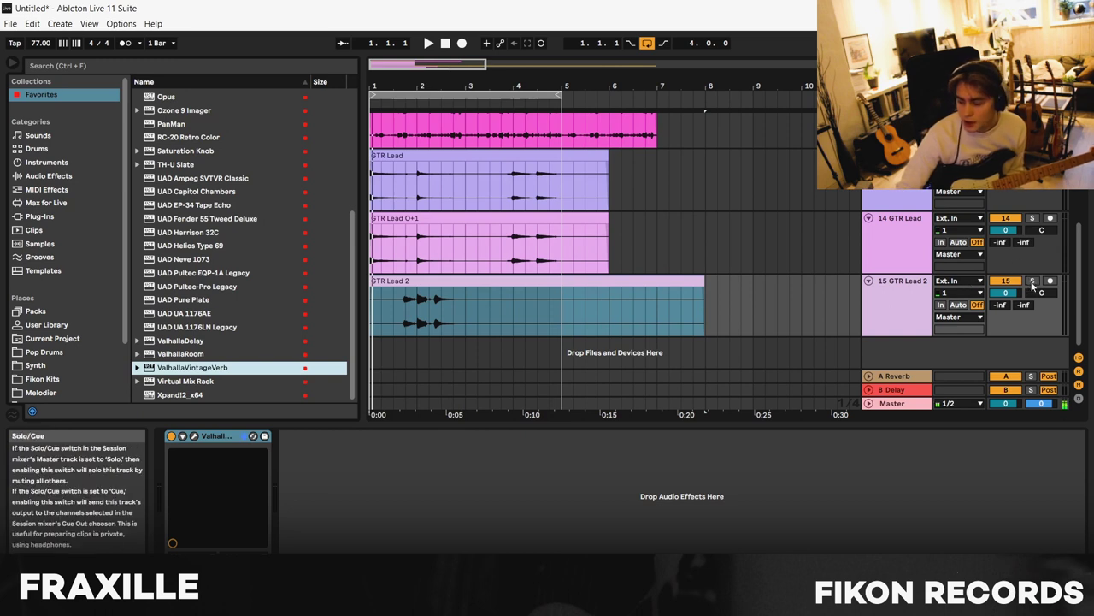
left_click(428, 43)
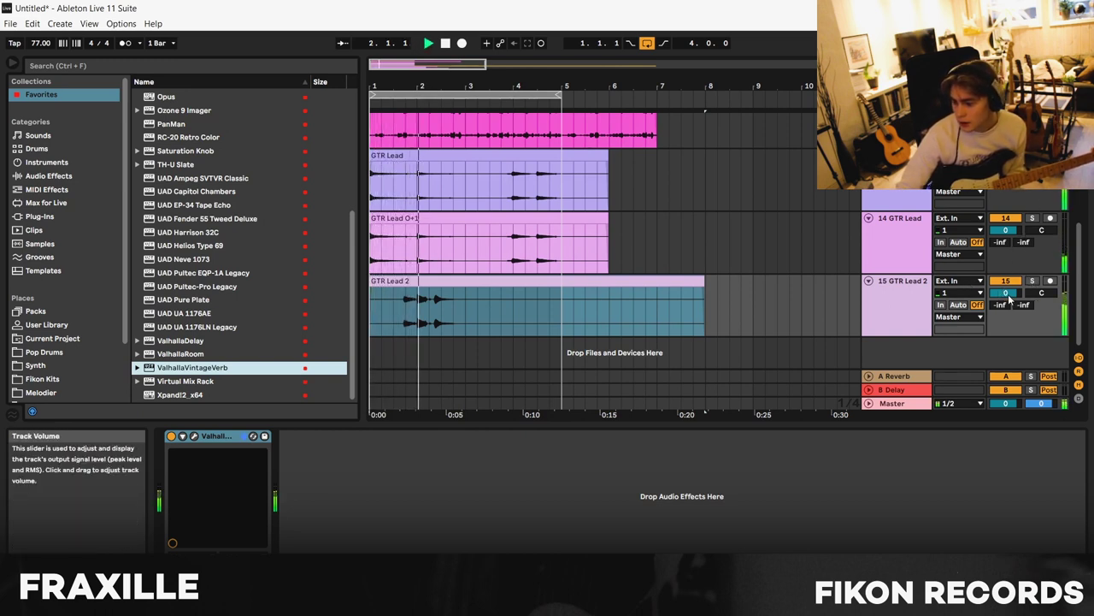
left_click(446, 42)
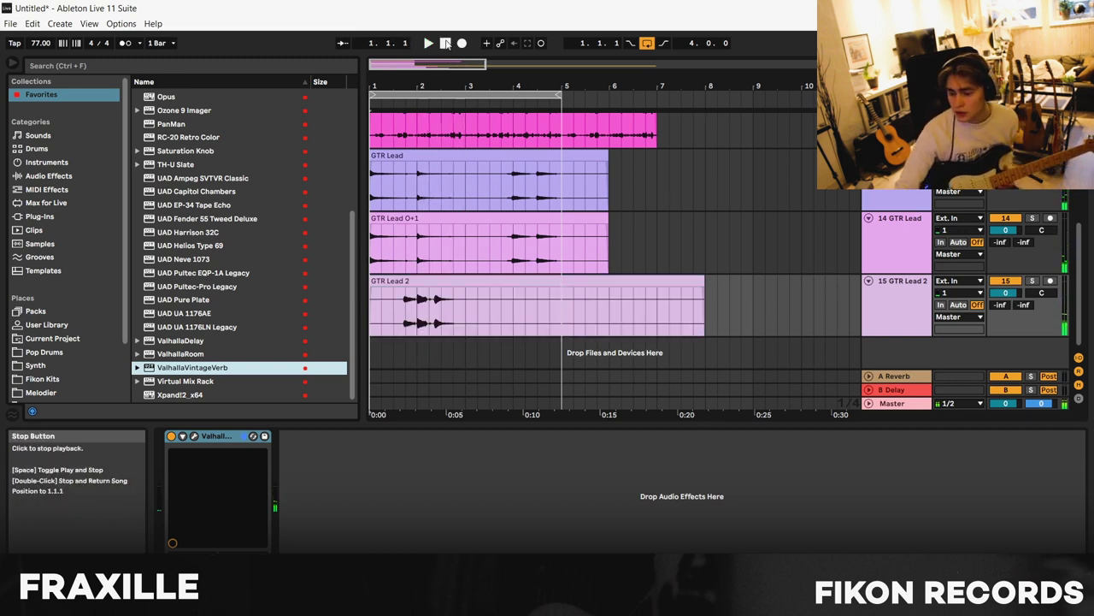
Add the 16 Audio track under GTR Lead 2 with Ctrl+T
key("ctrl+t")
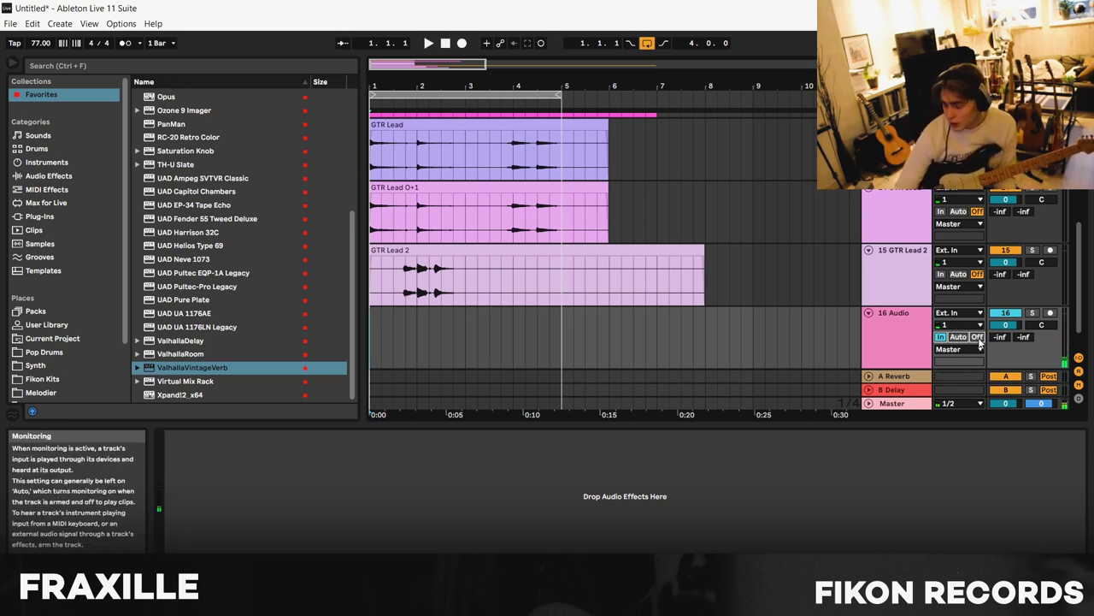
Set track 16 monitoring to Off, arm it, and record the BASS part over bars 1–5
left_click(979, 339)
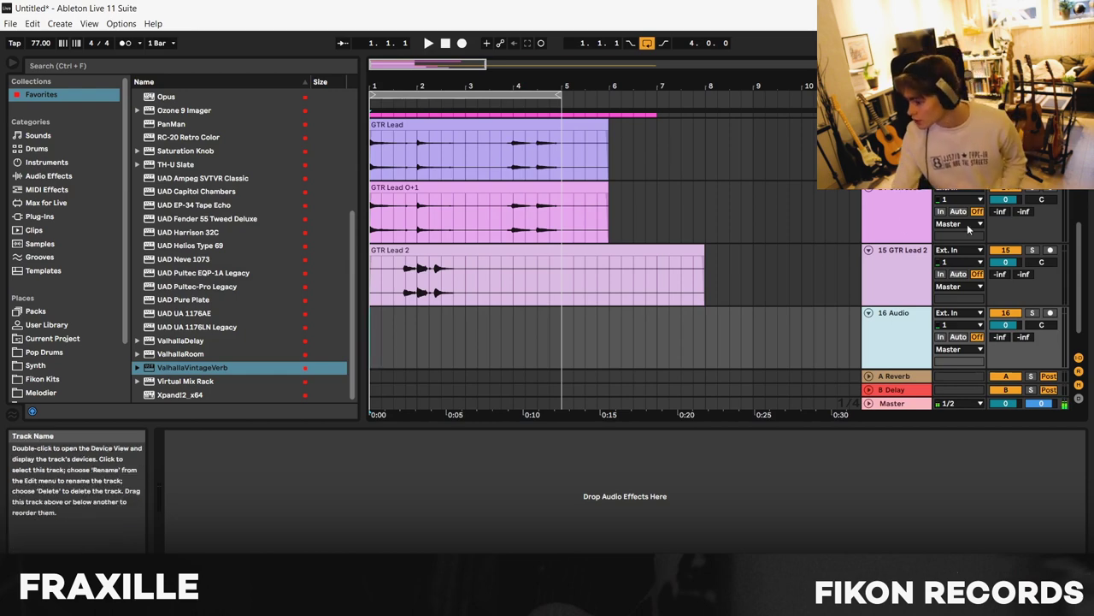
scroll(1079, 257, "up", 3)
scroll(1079, 253, "down", 5)
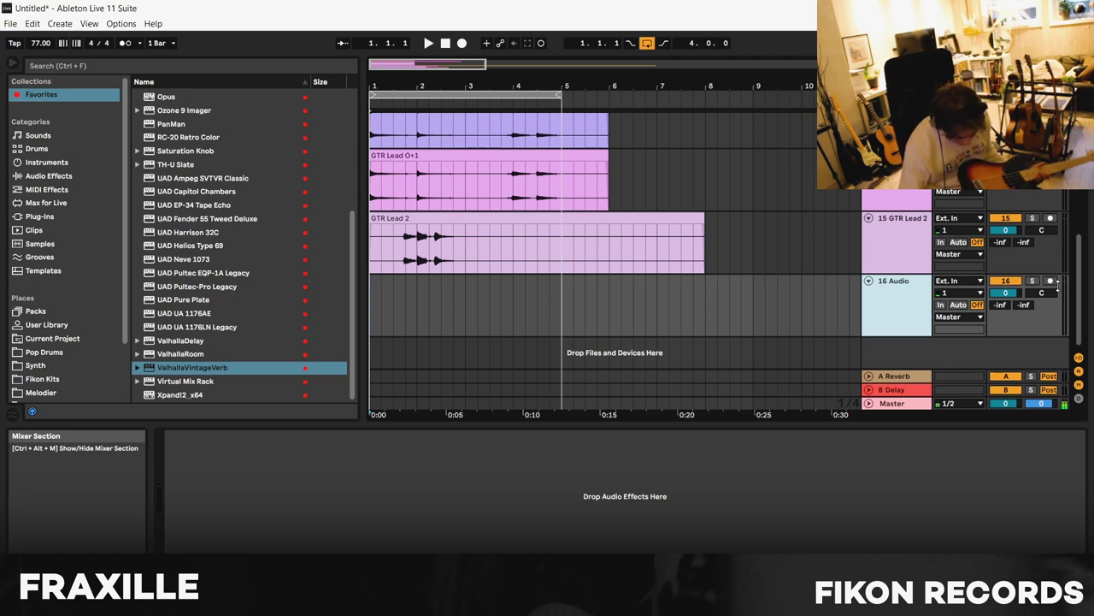
left_click(1050, 281)
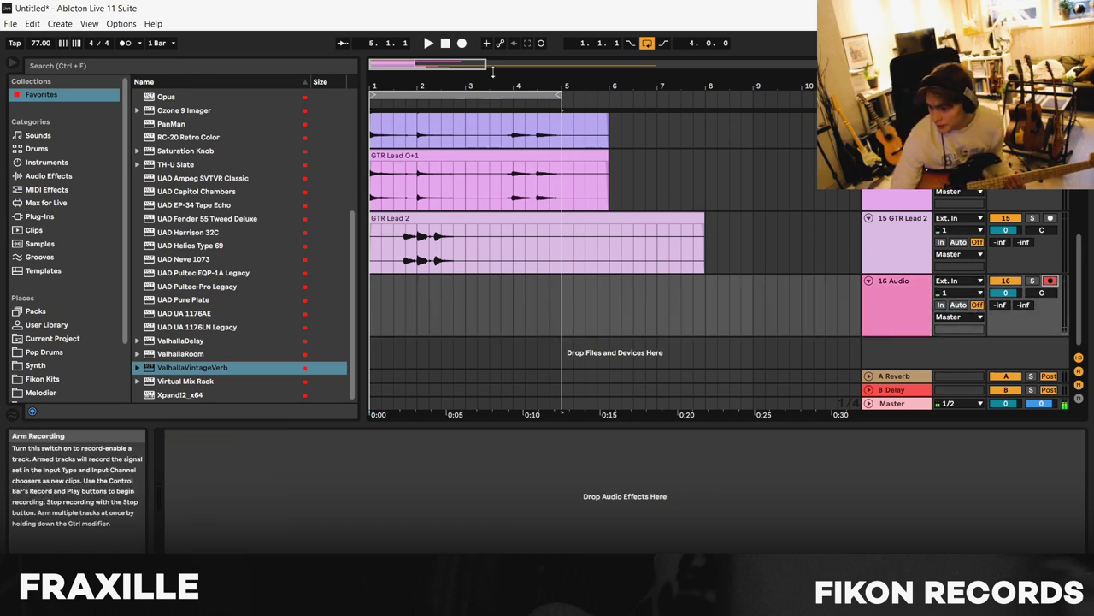
left_click(462, 44)
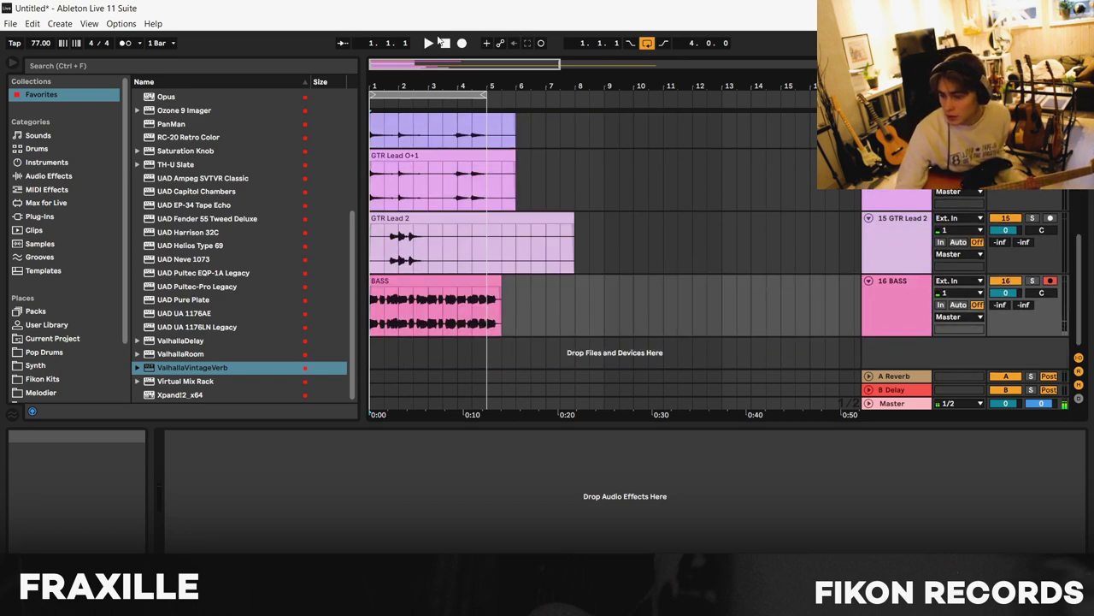
Play back the bass, toggling the BASS solo to check it, then add a 17 Audio track
left_click(431, 42)
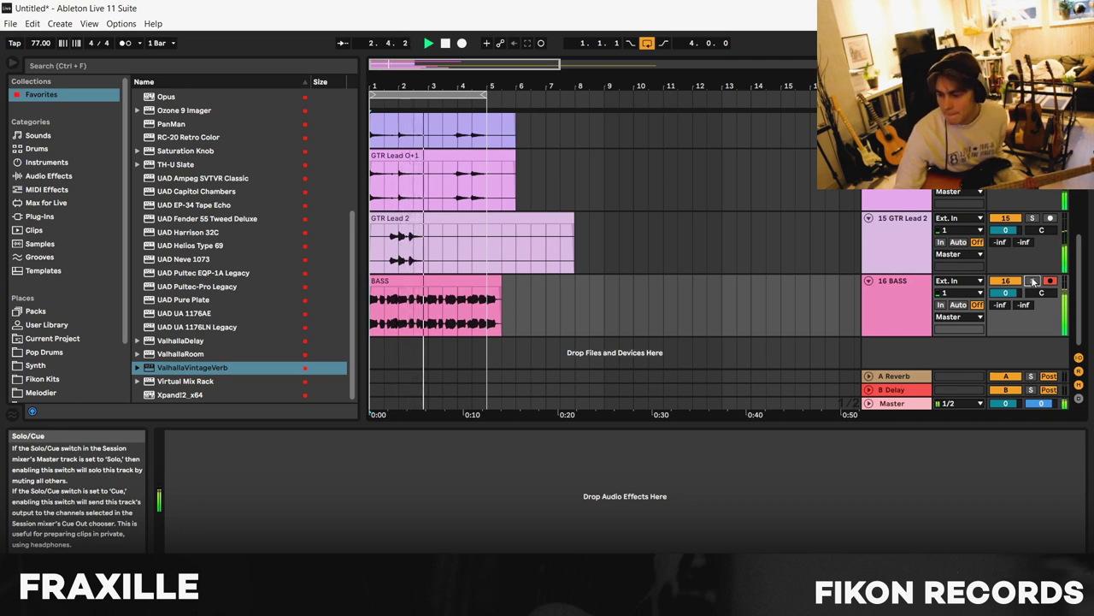
left_click(1033, 281)
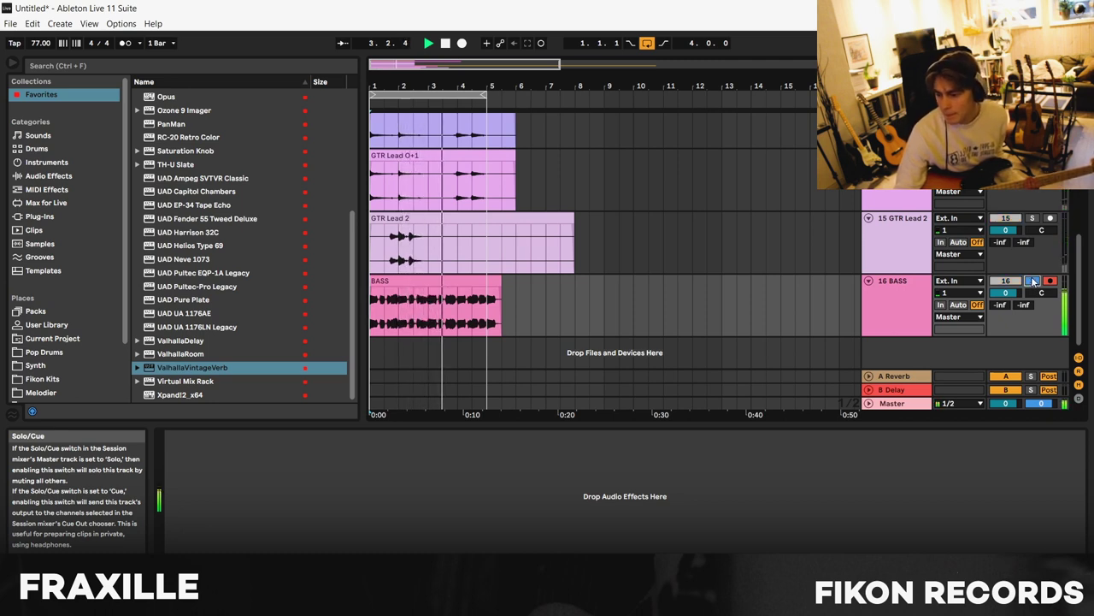
left_click(1033, 281)
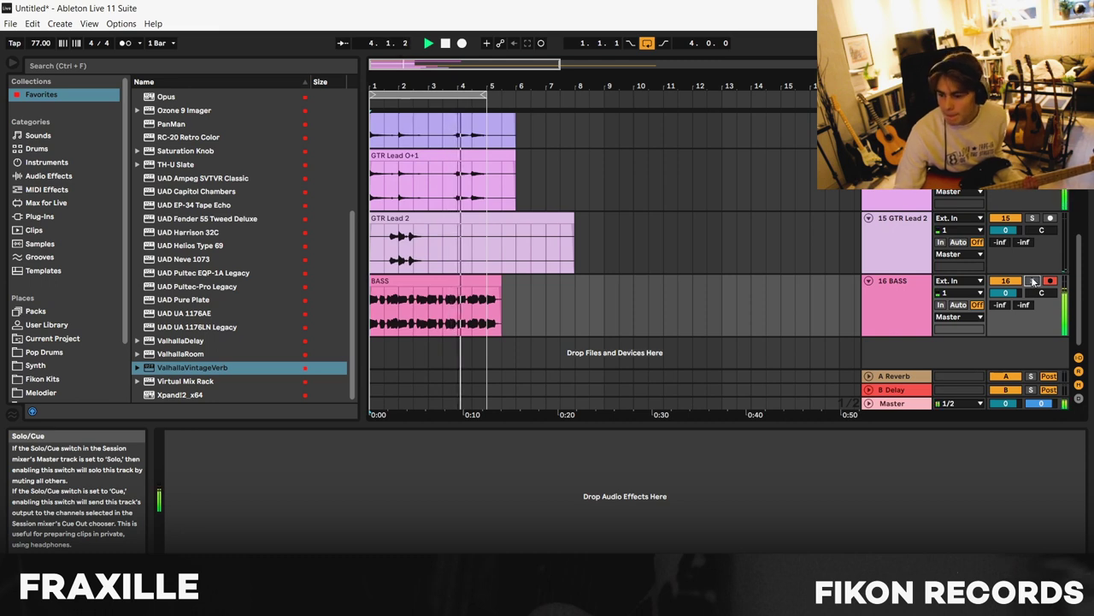
left_click(1033, 281)
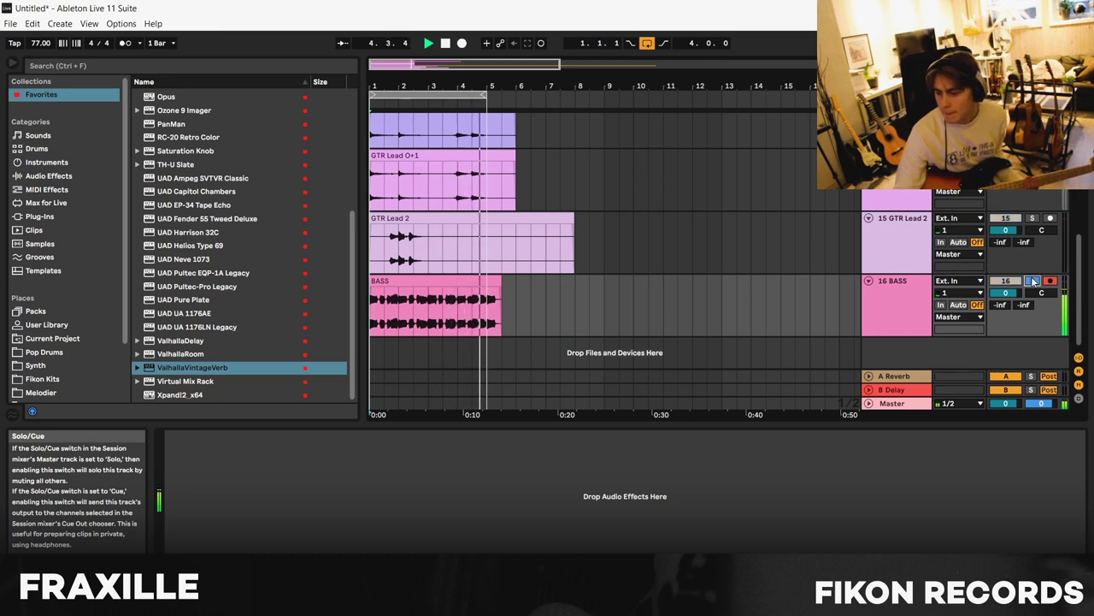
left_click(1033, 281)
left_click(448, 44)
left_click(448, 44)
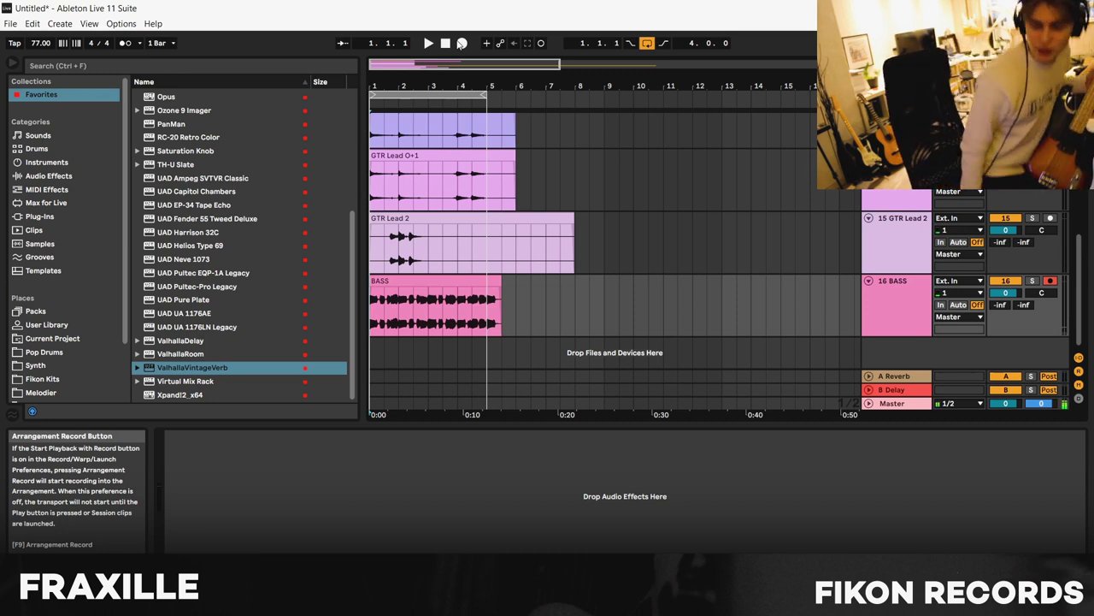
key("ctrl+t")
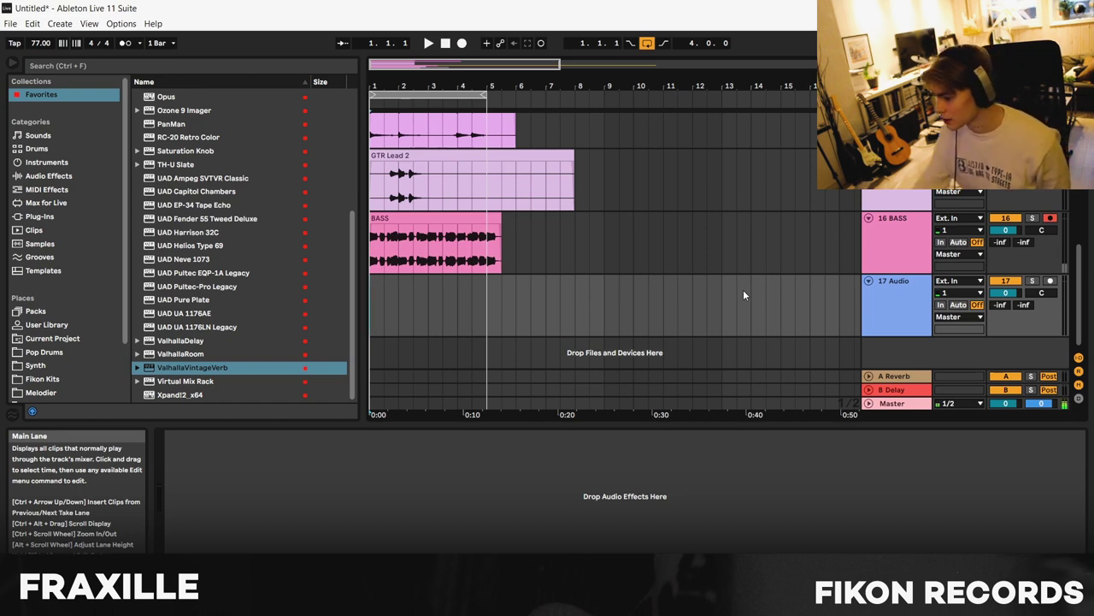
left_click(902, 304)
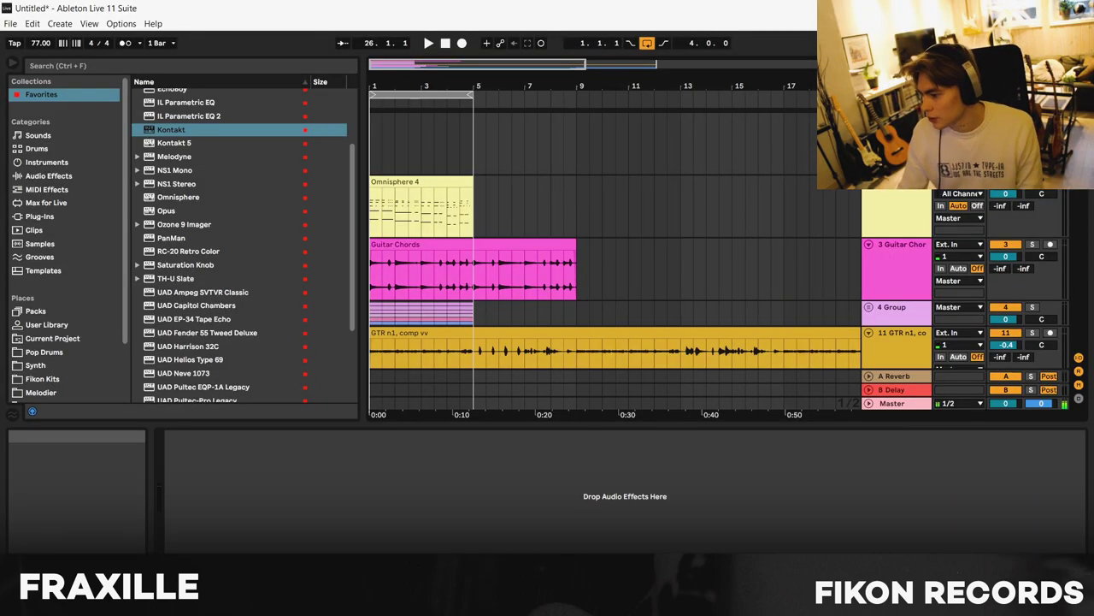
Zoom in on the Violin Hit clip and check Session Strings Pro 2 in the Kontakt violin plug-in
scroll(616, 257, "down", 8)
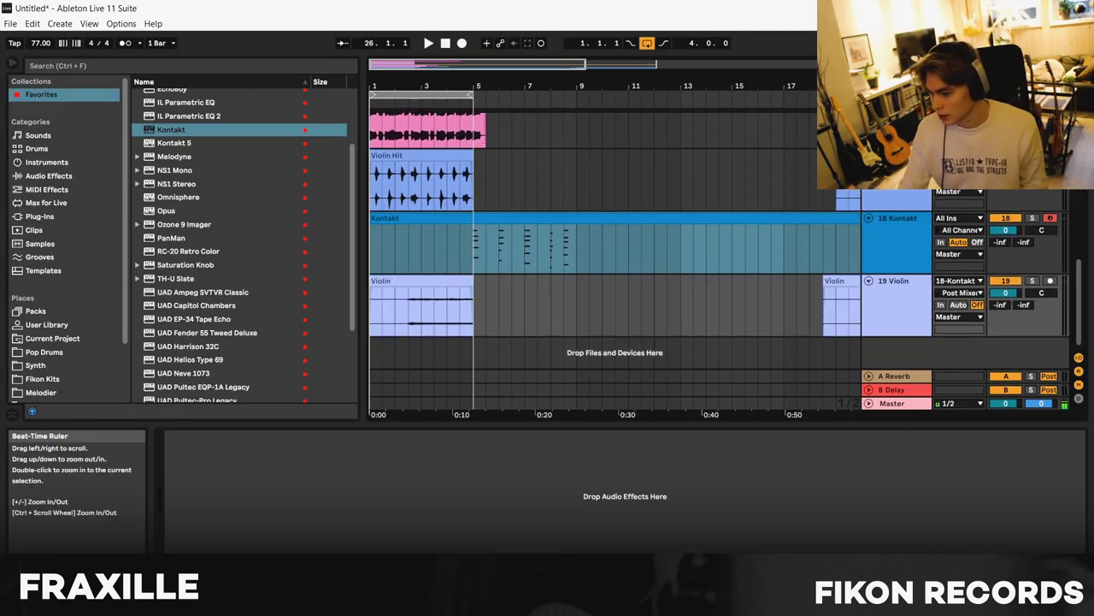
left_click_drag(371, 90, 371, 120)
left_click(373, 159)
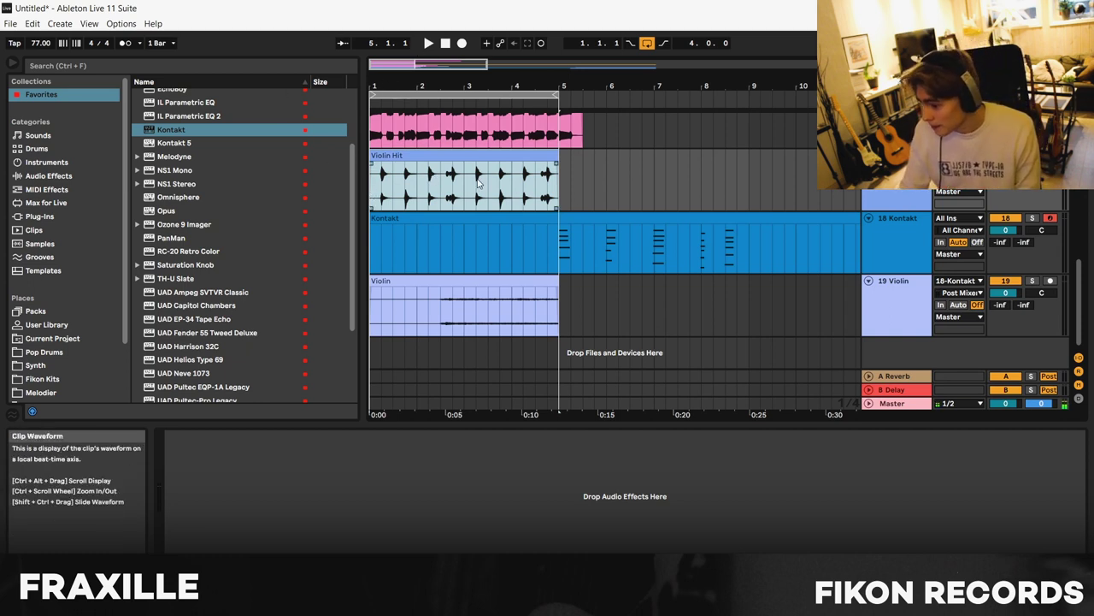
left_click(483, 224)
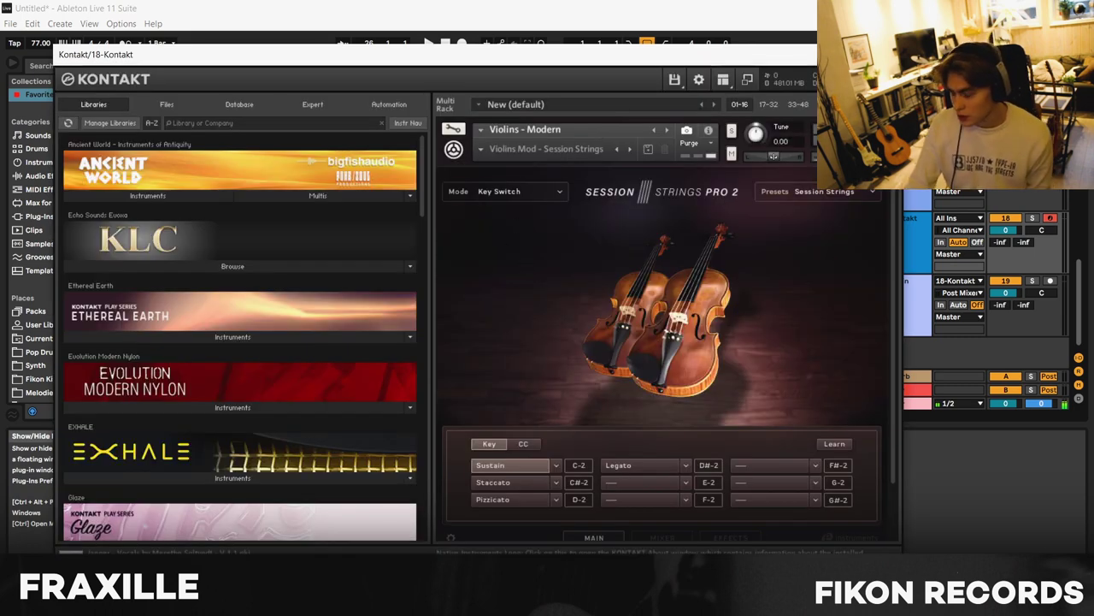
left_click(889, 54)
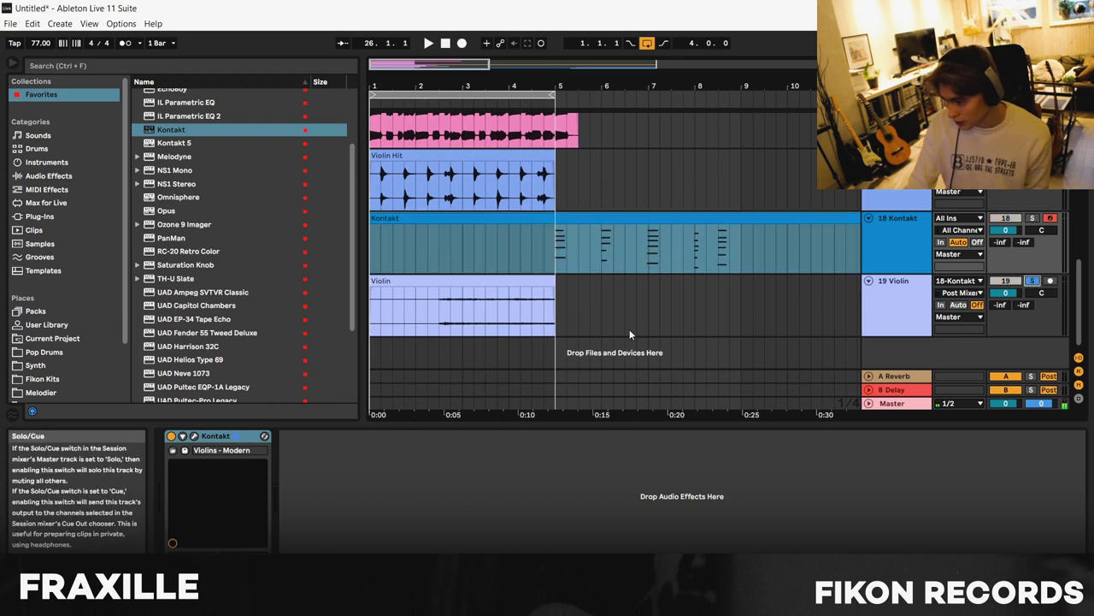
Play the violins from bar 2.3.1 on the Violin track, then stop
left_click(436, 309)
key("space")
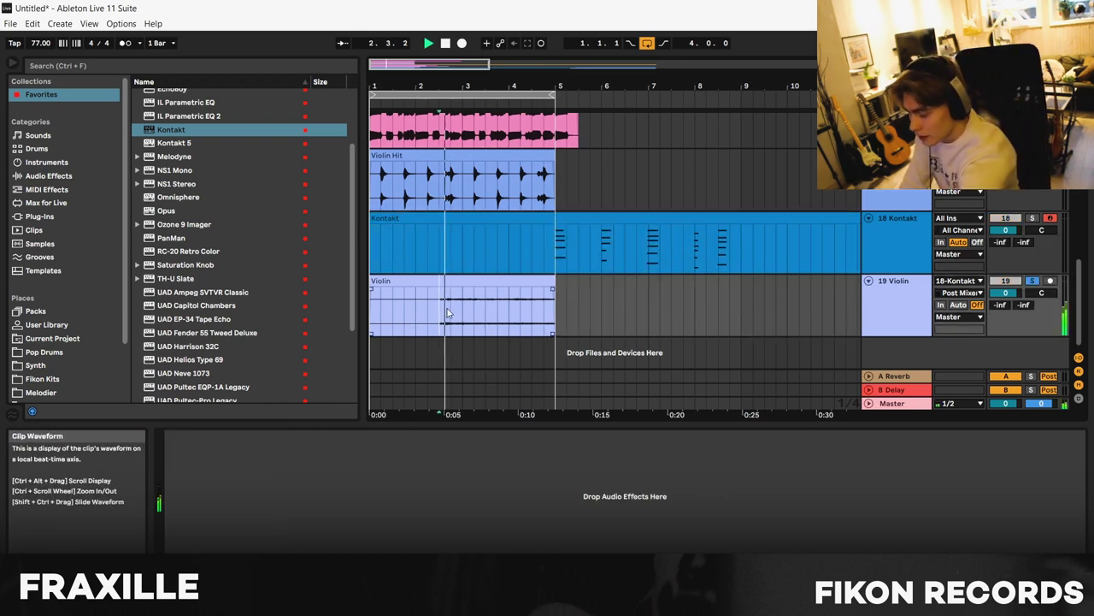
left_click(561, 252)
key("space")
Add ValhallaVintageVerb to the Violin track with its mix lowered to 46%
key("minus")
key("minus")
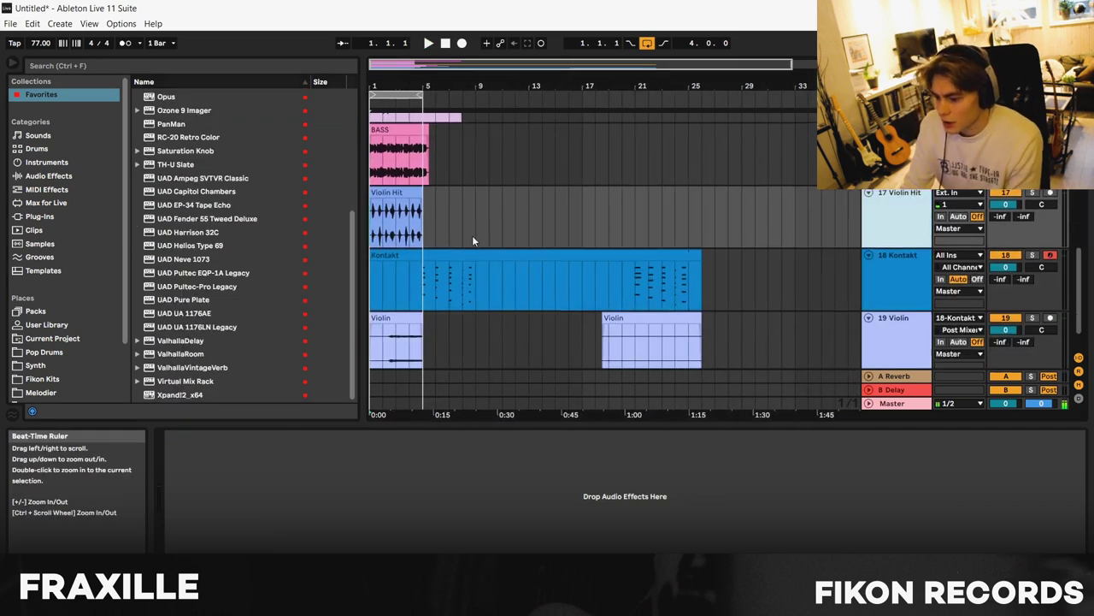
left_click_drag(189, 367, 891, 302)
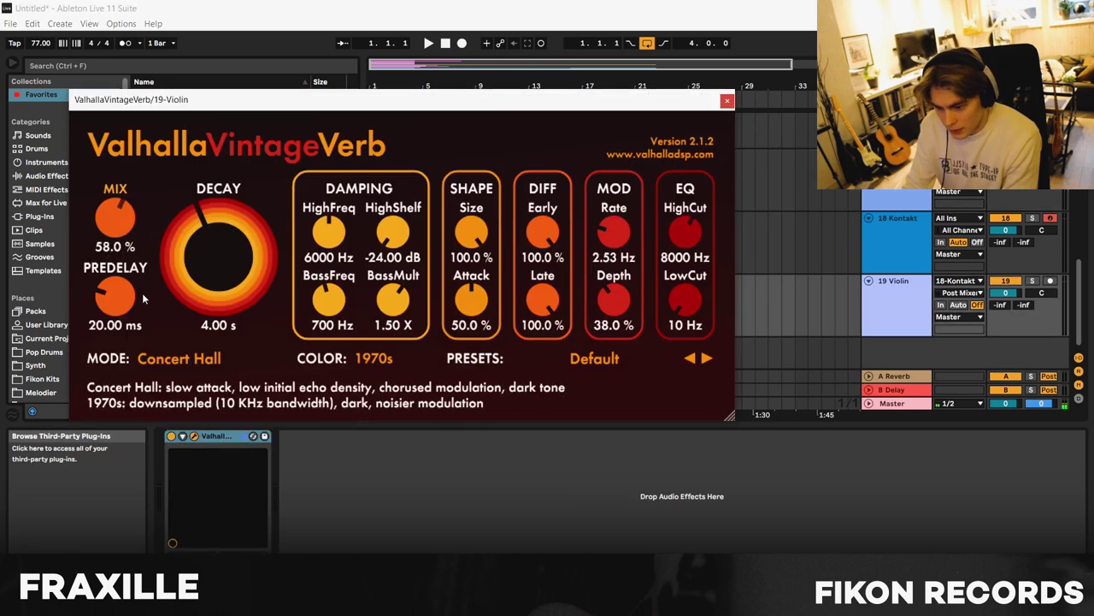
left_click_drag(143, 299, 146, 317)
left_click(887, 237)
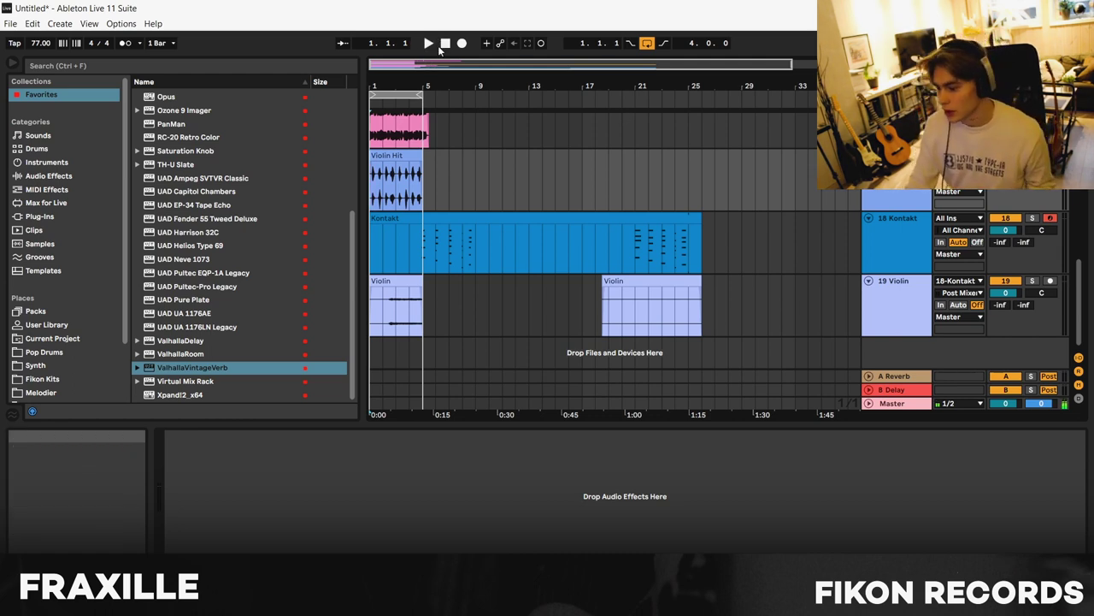
Listen to the violin reverb, then add a new MIDI track with Kontakt loaded
left_click(427, 44)
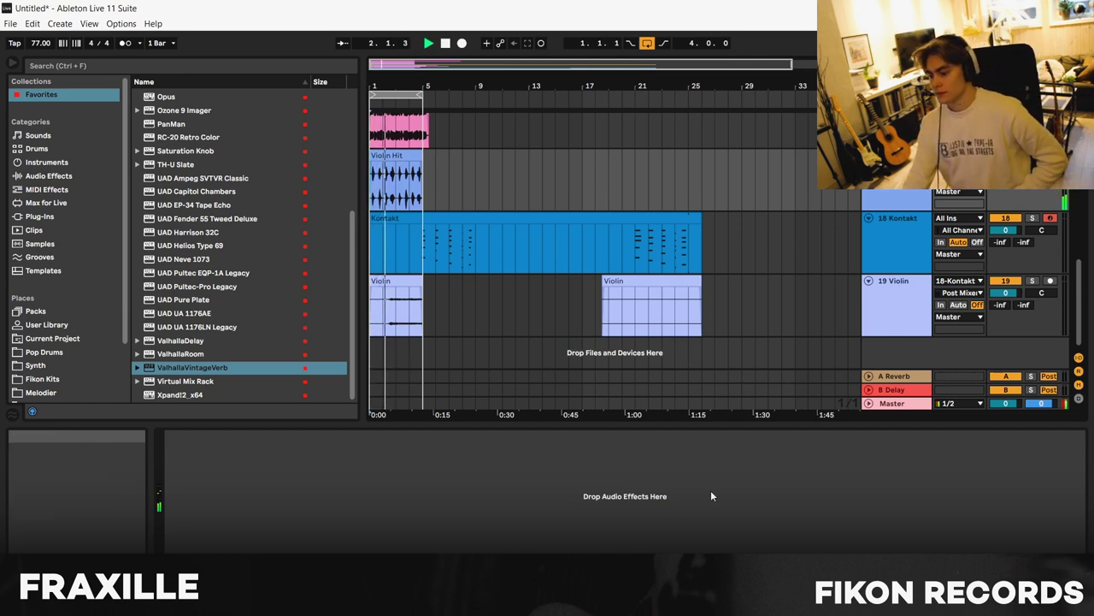
left_click(446, 43)
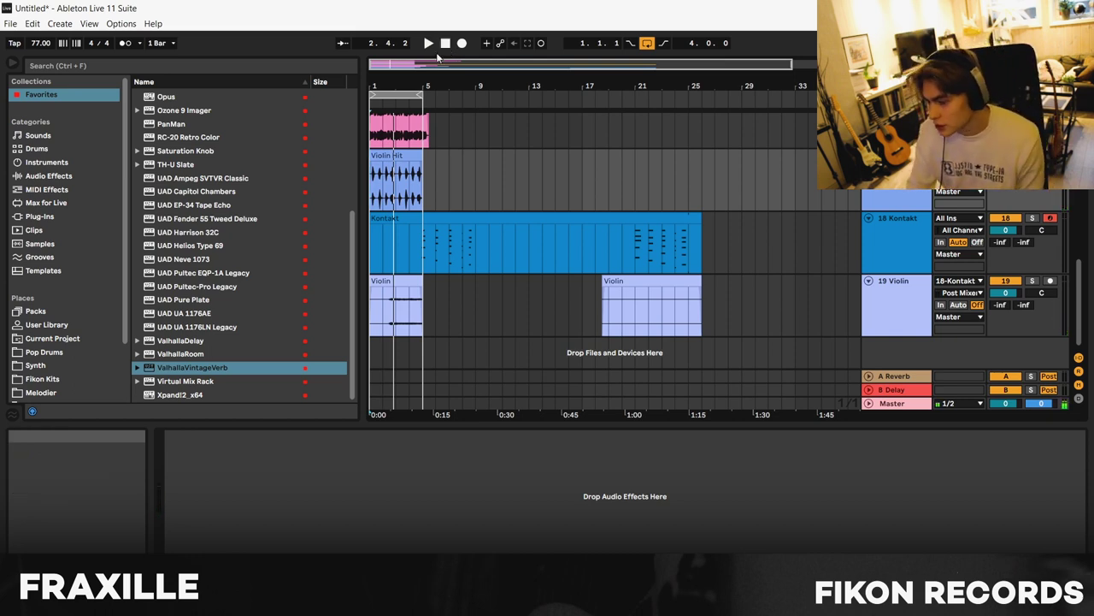
key("ctrl+shift+t")
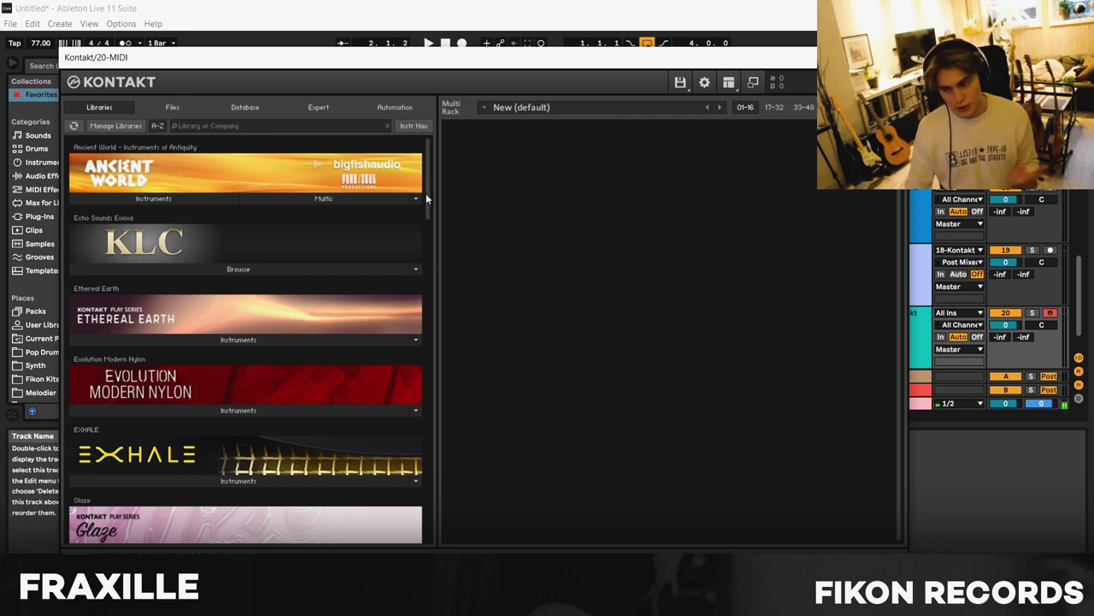
Load Canterbury Suitcase.nki from Kontakt's Libraries into the empty Multi Rack and close Kontakt
left_click_drag(427, 198, 430, 372)
left_click(178, 370)
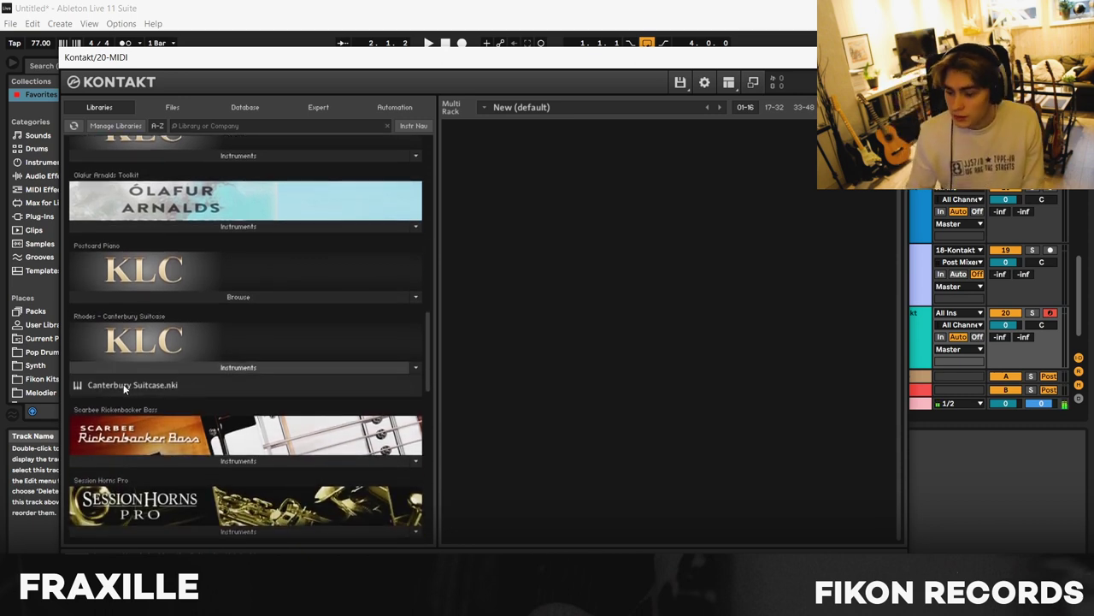
left_click_drag(121, 385, 689, 342)
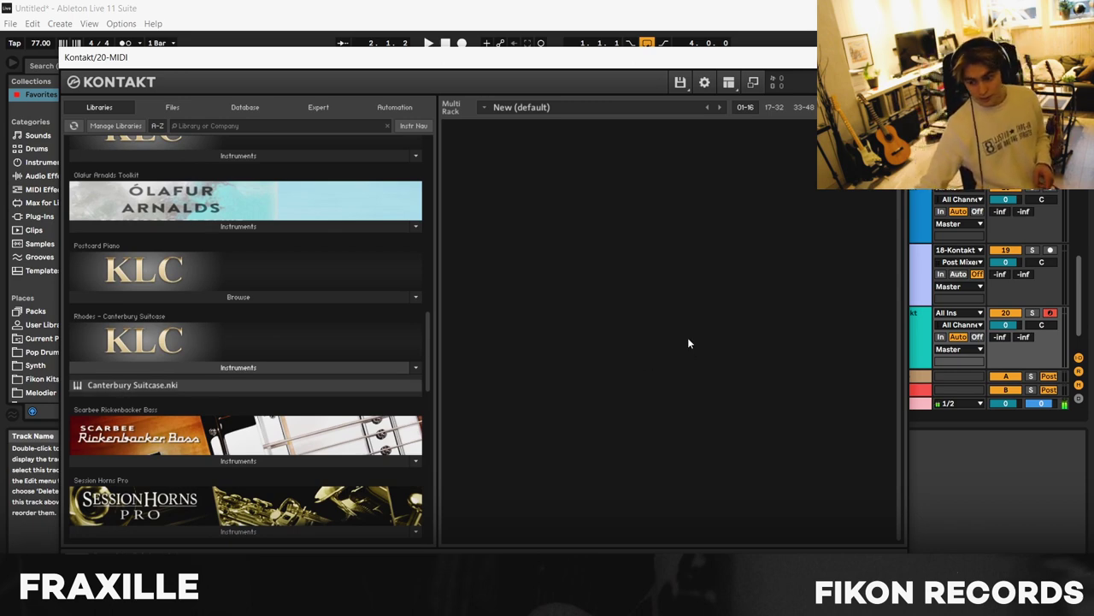
left_click(444, 43)
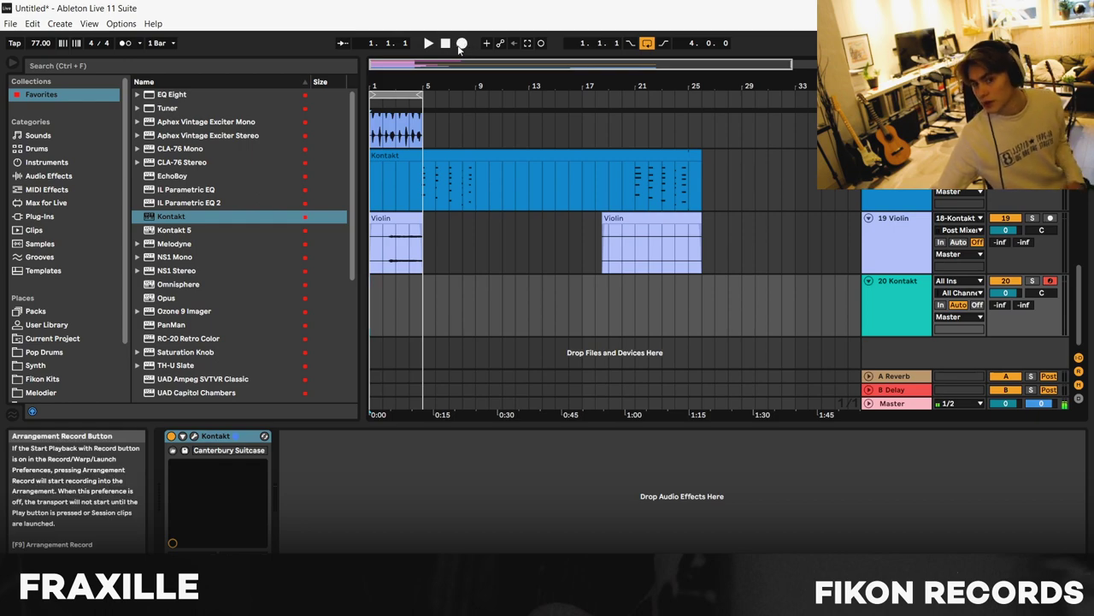
Record a Rhodes part on track 20 with Arrangement Record, then play it back and stop
left_click(461, 43)
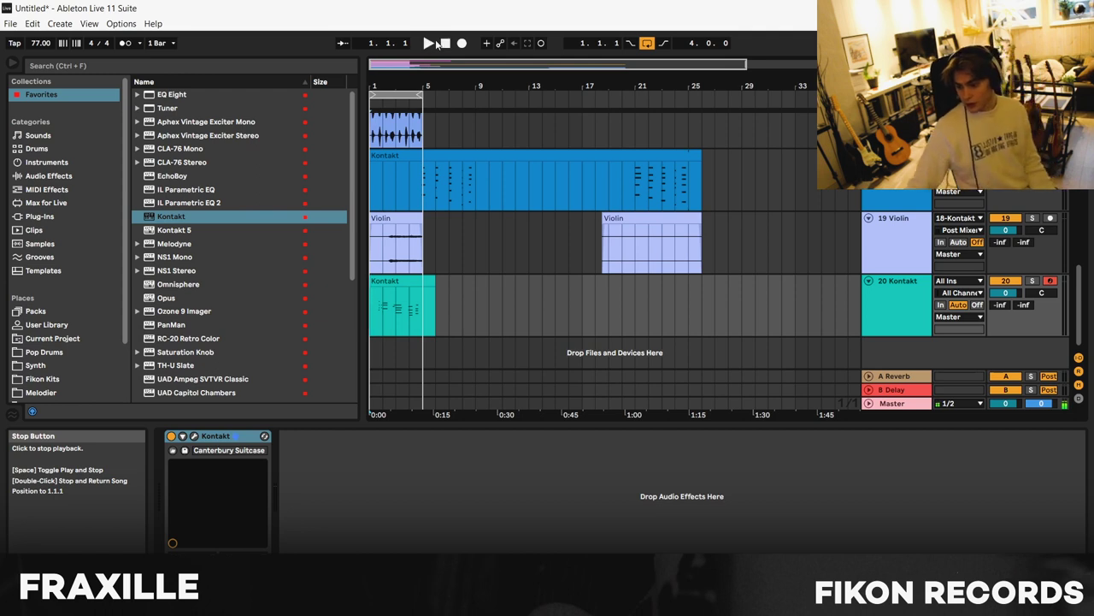
left_click(428, 42)
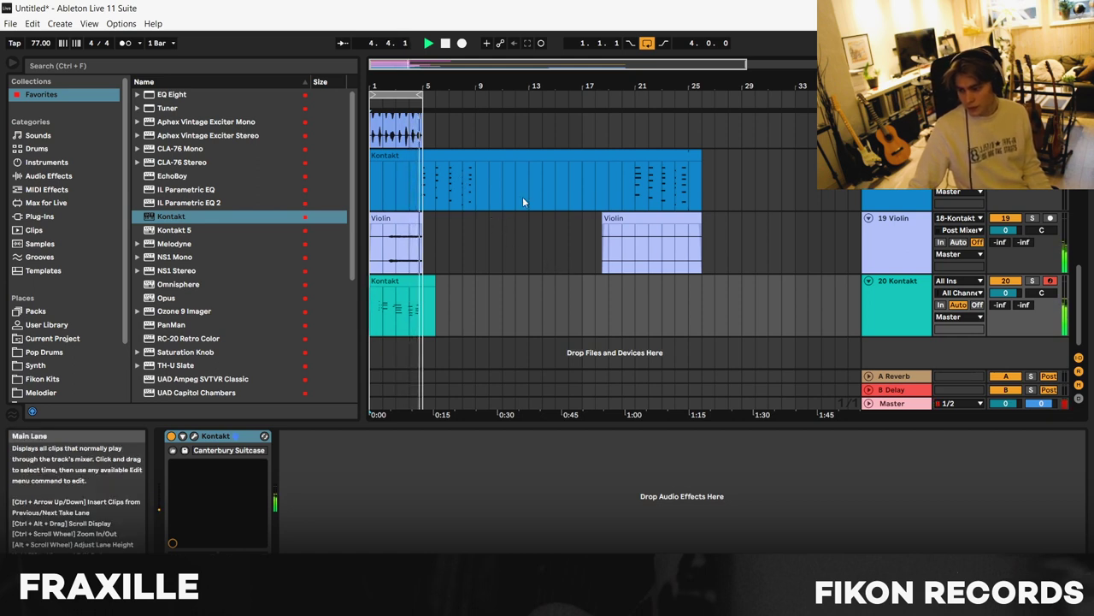
left_click(445, 42)
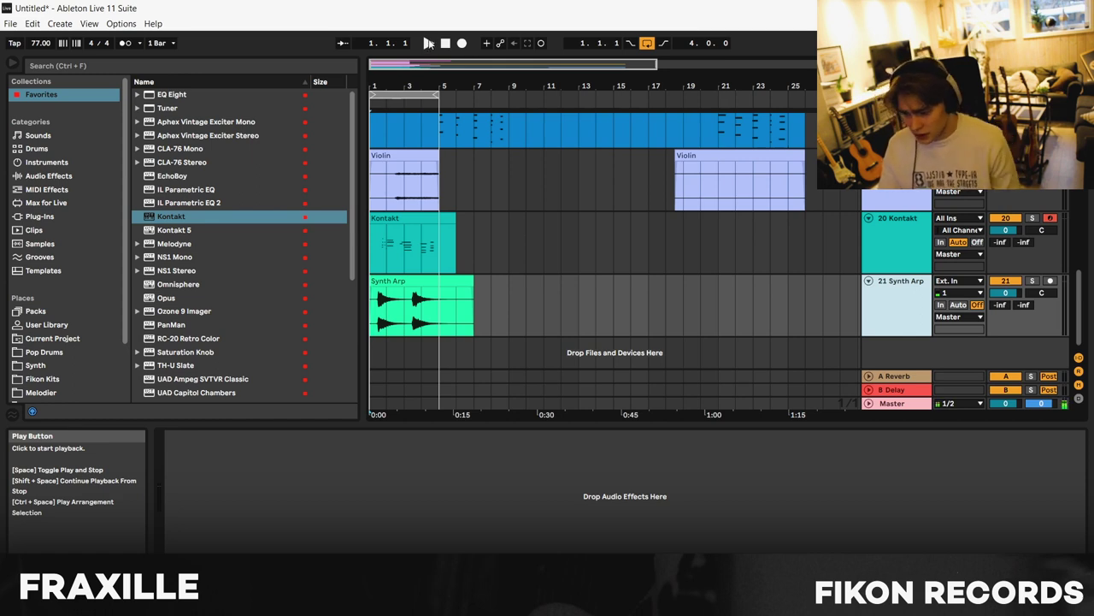
Lower the Synth Arp track volume to -2.0 while the mix plays back
left_click(429, 43)
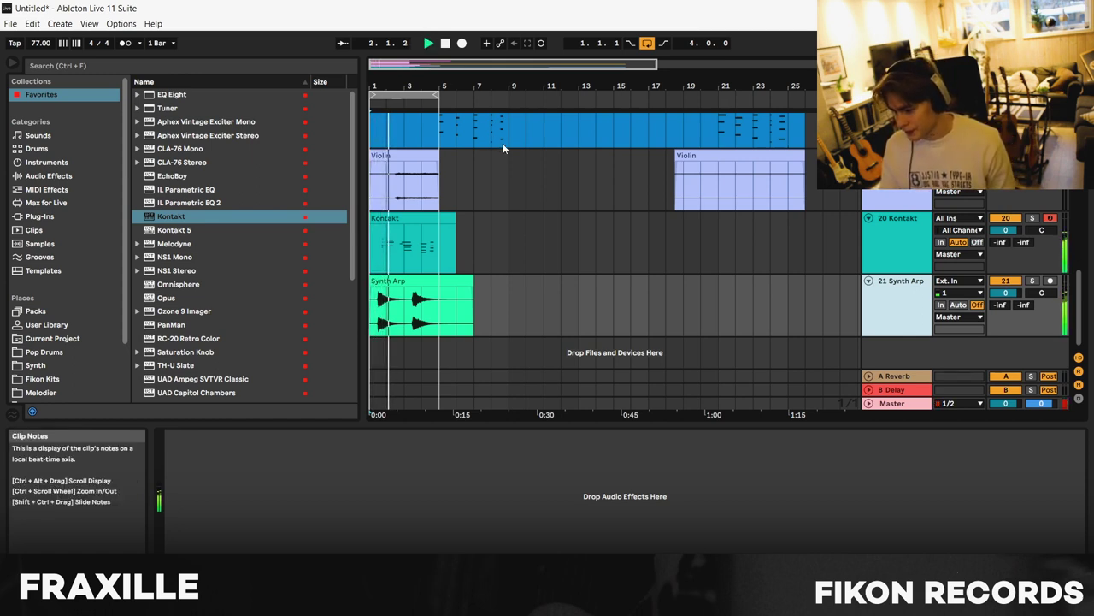
left_click_drag(1005, 292, 1006, 301)
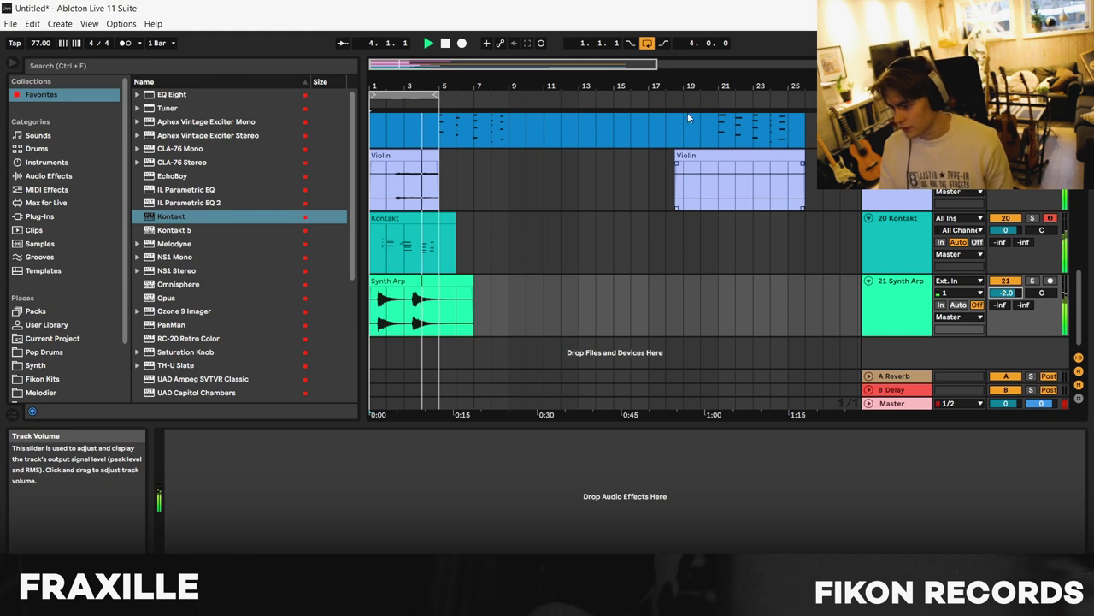
left_click(446, 43)
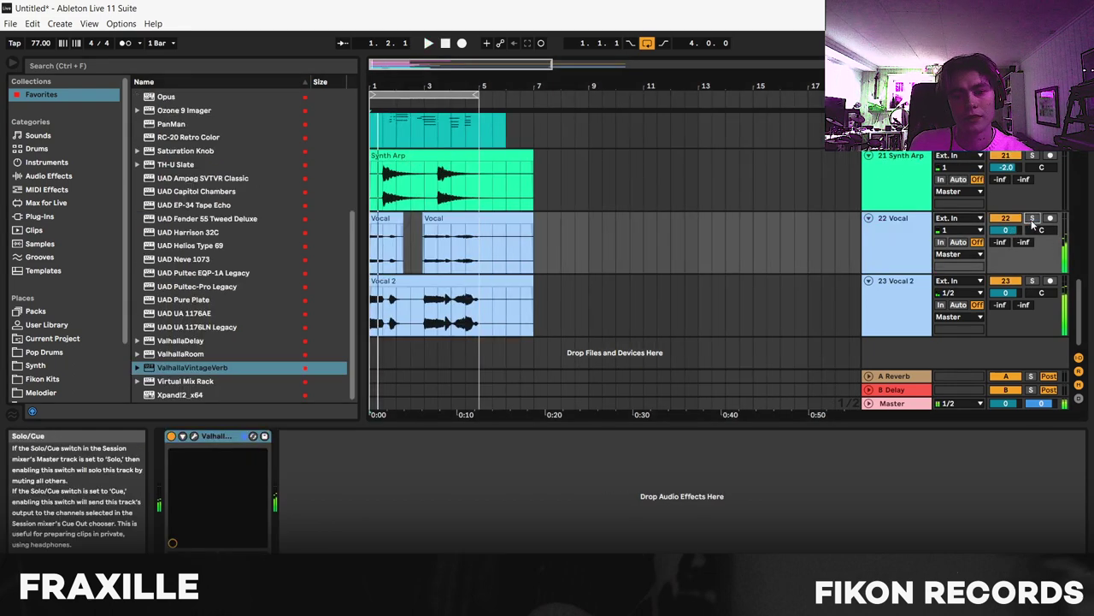
Set Vocal to -0.3 and Vocal 2 to -0.5 during playback, auditioning from the first Vocal clip
key("space")
left_click_drag(1005, 230, 1006, 232)
left_click_drag(1007, 293, 1014, 293)
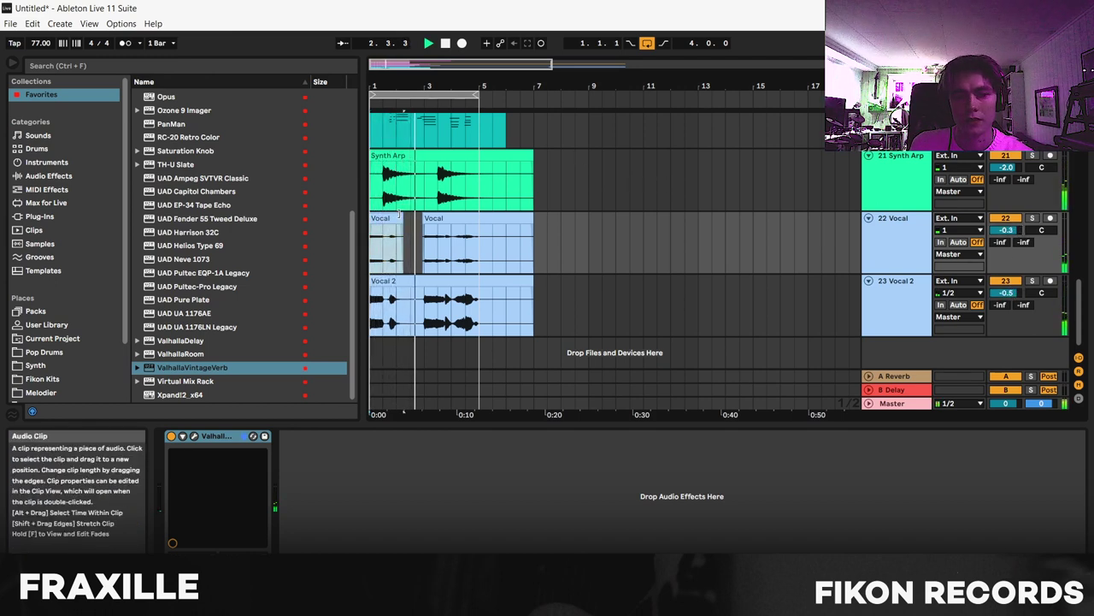
left_click(393, 237)
left_click(392, 237)
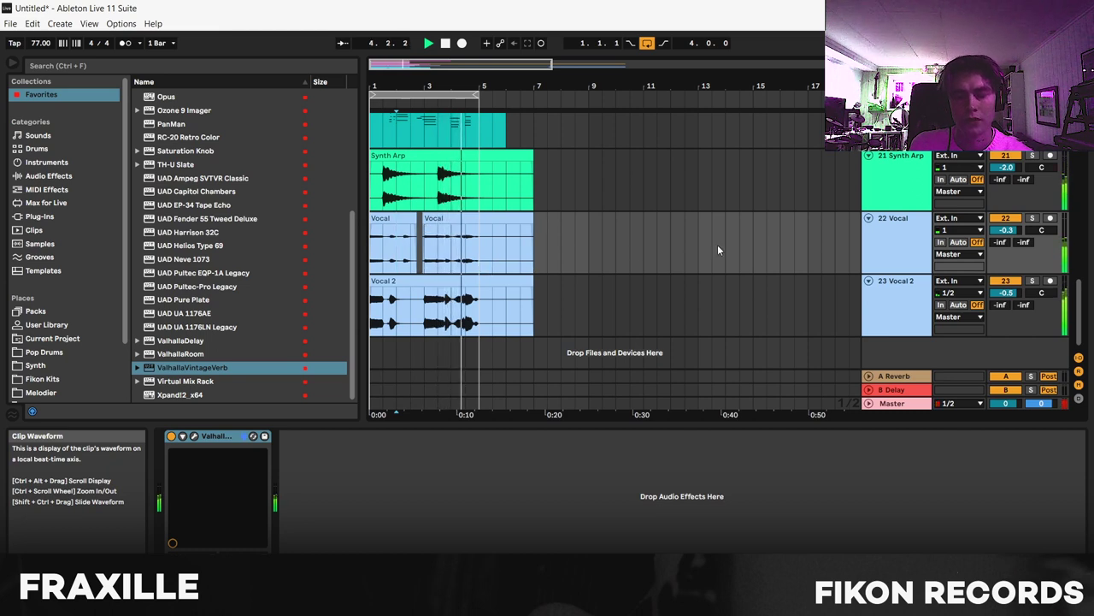
left_click(446, 43)
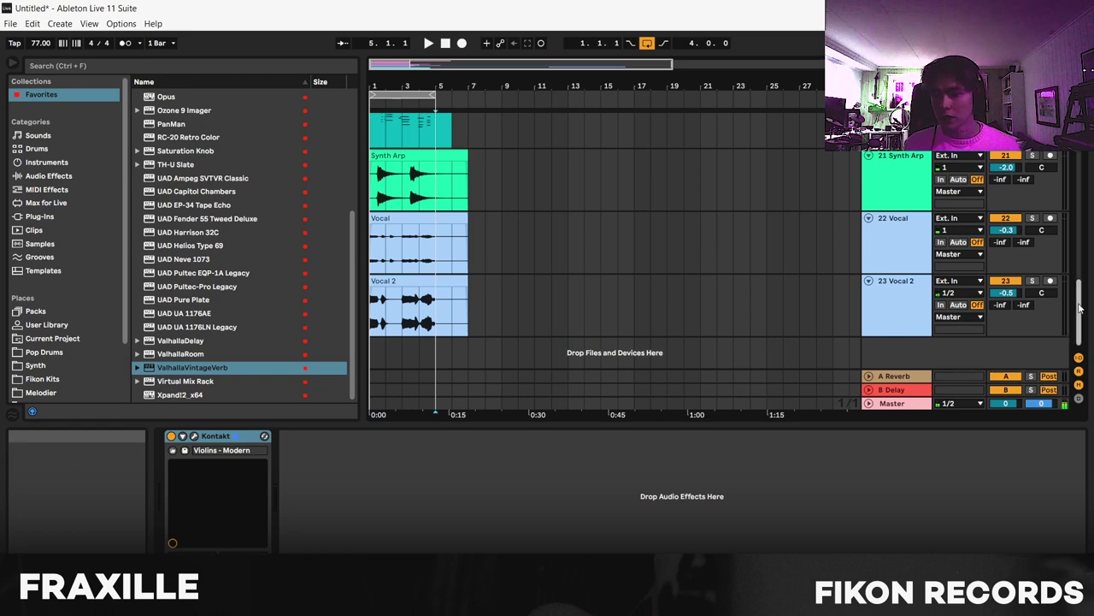
Audition the arrangement from bar 5, then stop playback
scroll(1057, 298, "up", 15)
scroll(503, 298, "up", 2)
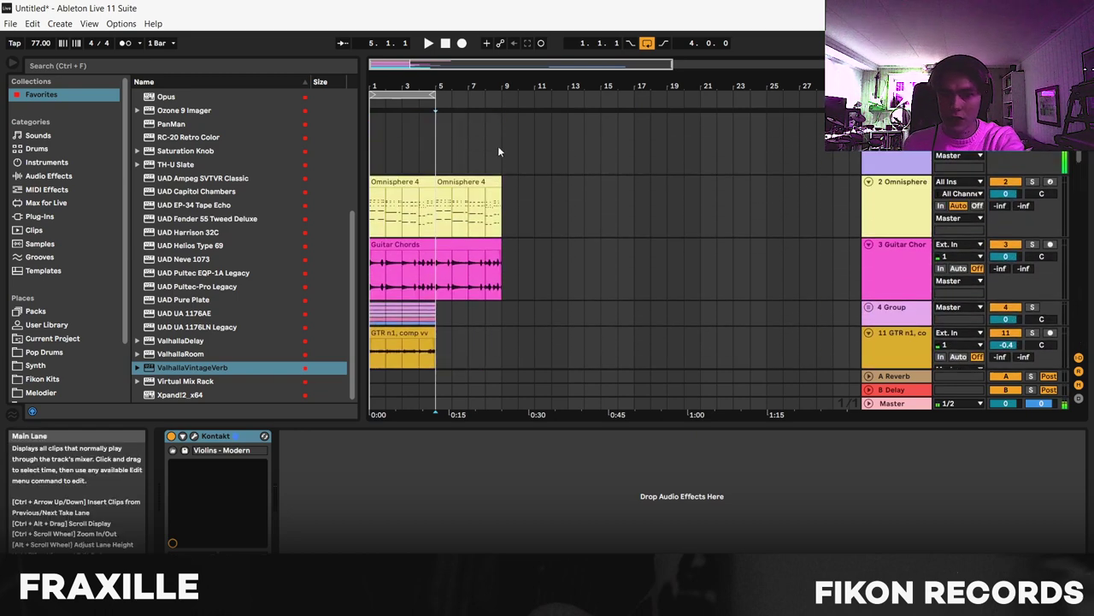
scroll(503, 298, "down", 8)
scroll(454, 305, "down", 8)
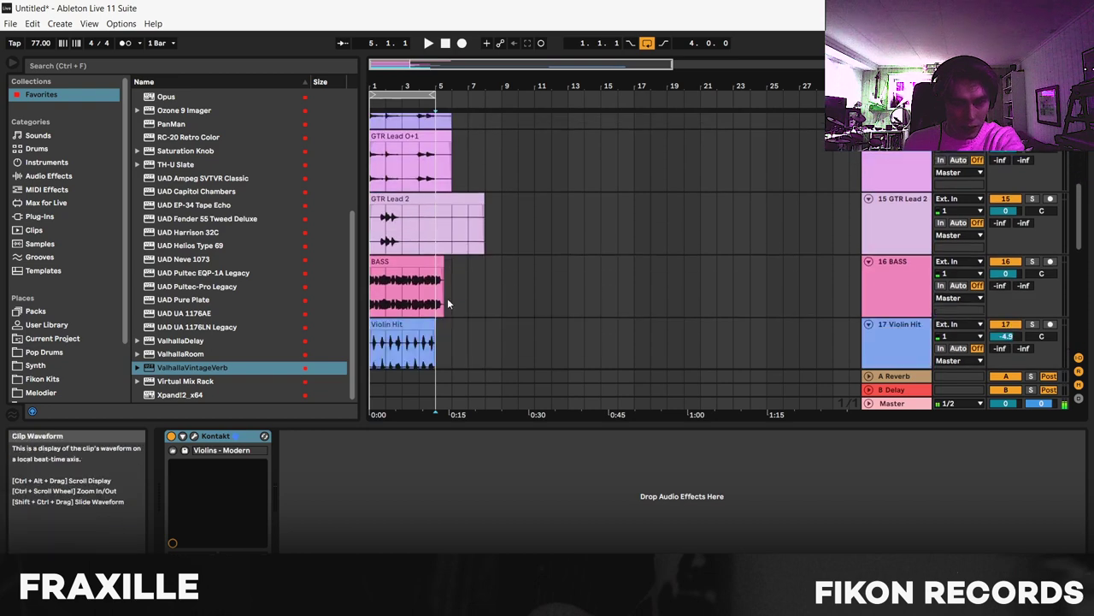
key("space")
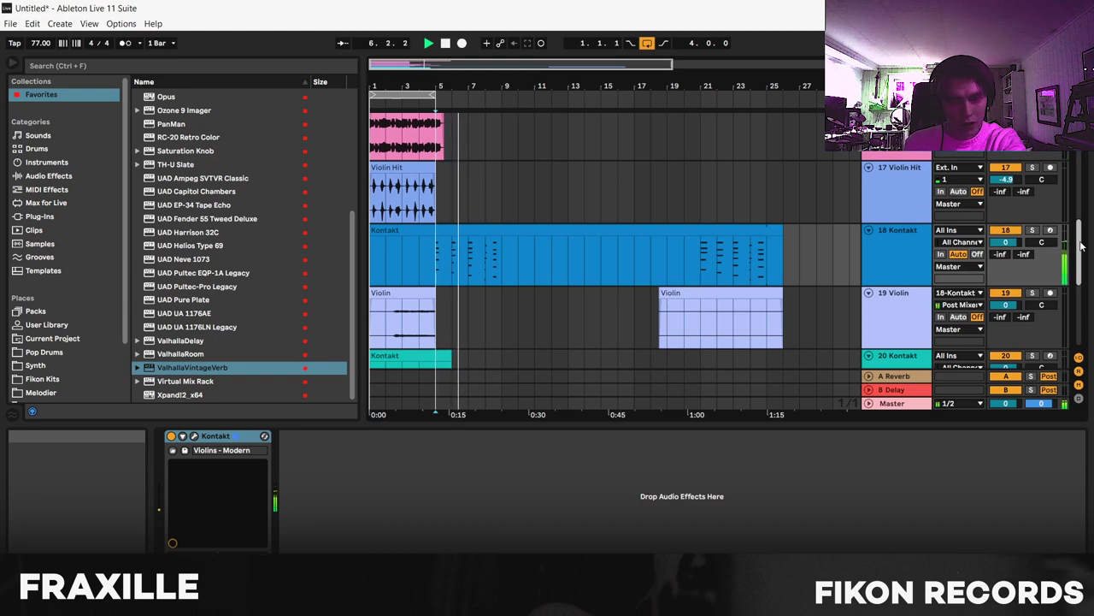
scroll(434, 205, "up", 4)
key("space")
Select the Group track and play the arrangement again from bar 5
scroll(434, 205, "up", 5)
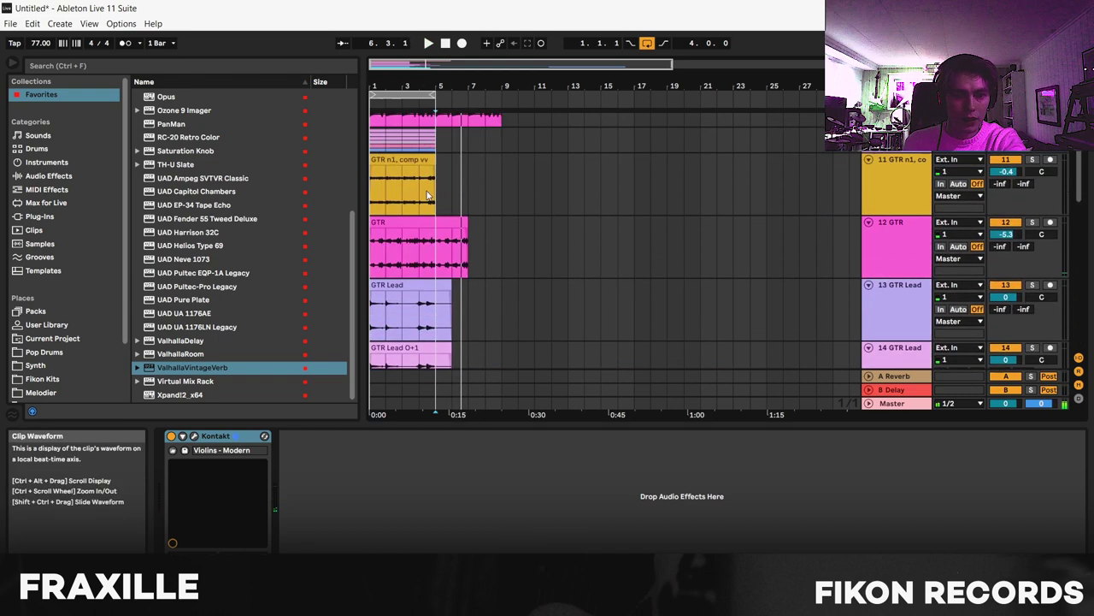
left_click_drag(417, 91, 449, 95)
left_click(477, 232)
scroll(530, 229, "down", 5)
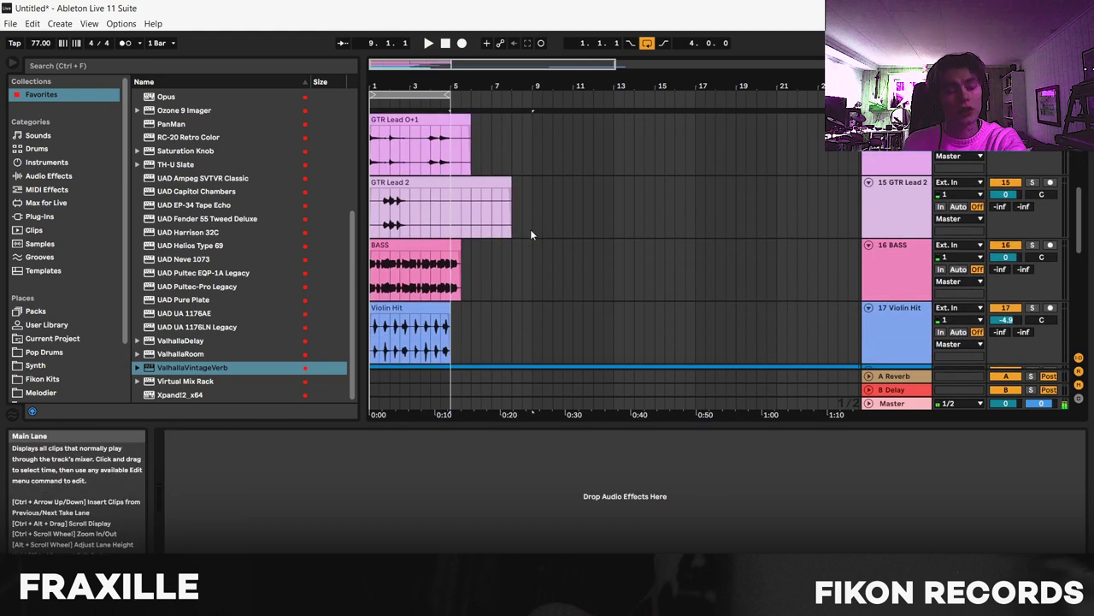
key("space")
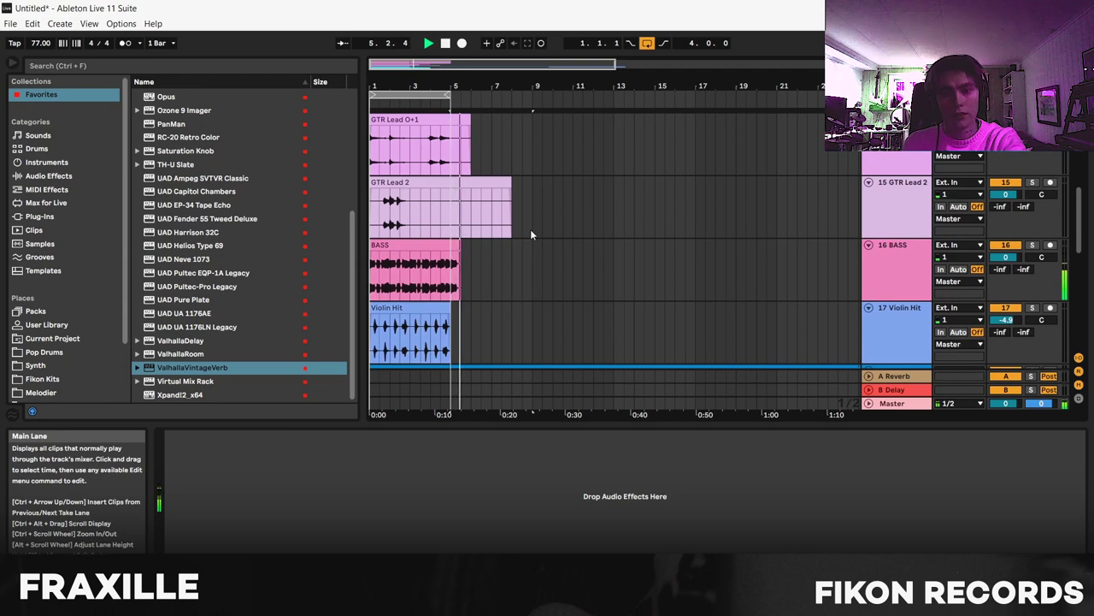
scroll(534, 236, "down", 5)
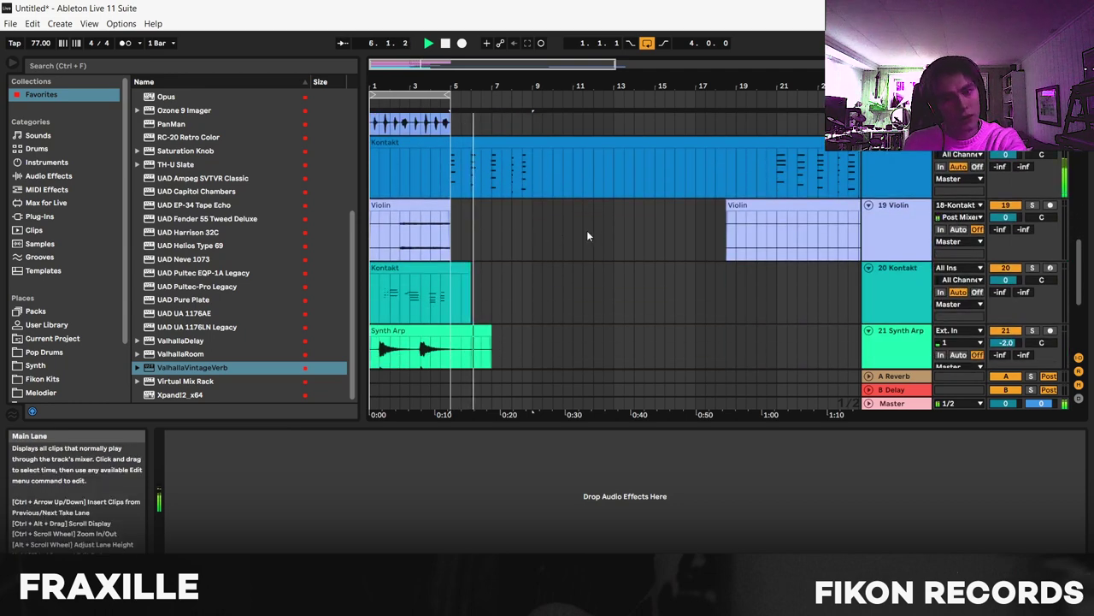
Duplicate the first Violin clip right after itself, then stop playback near bar 6.3
left_click(437, 227)
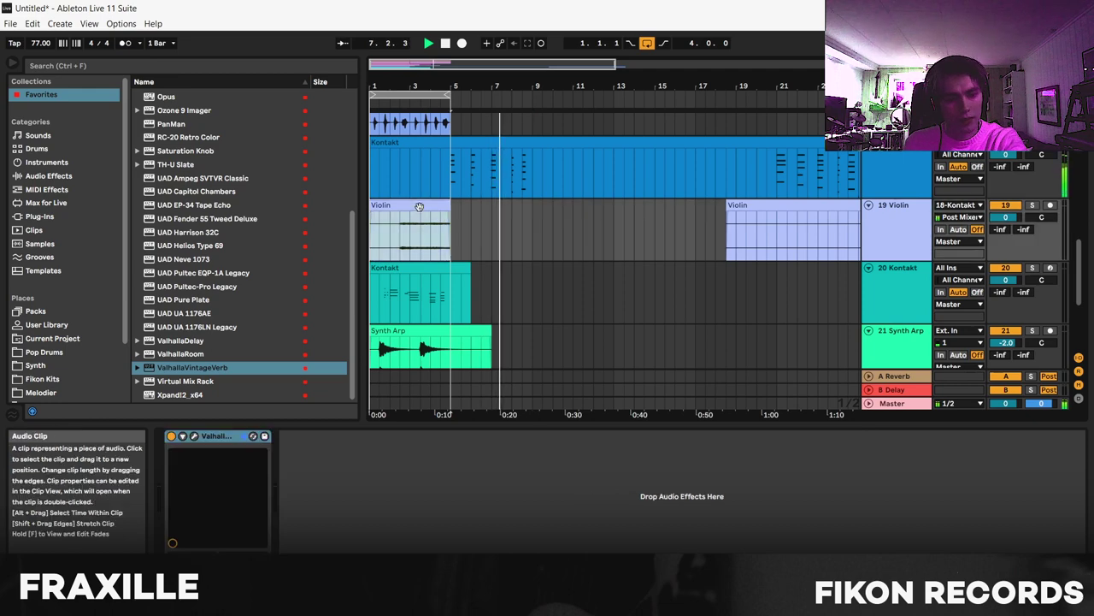
key("ctrl+d")
scroll(471, 232, "down", 1)
scroll(455, 305, "down", 3)
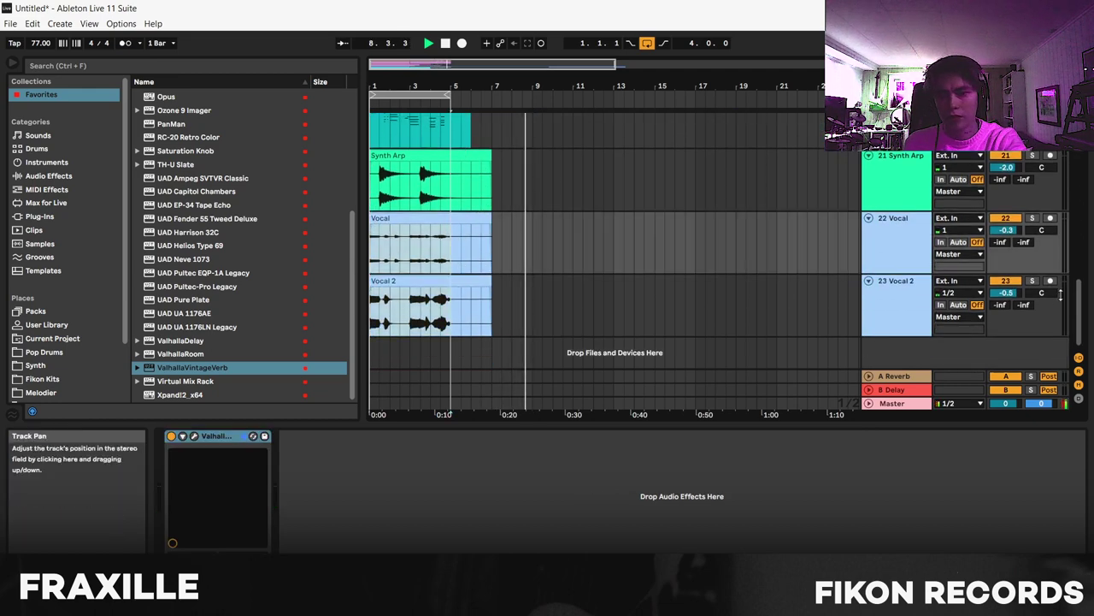
scroll(1083, 245, "up", 3)
key("space")
scroll(525, 294, "up", 10)
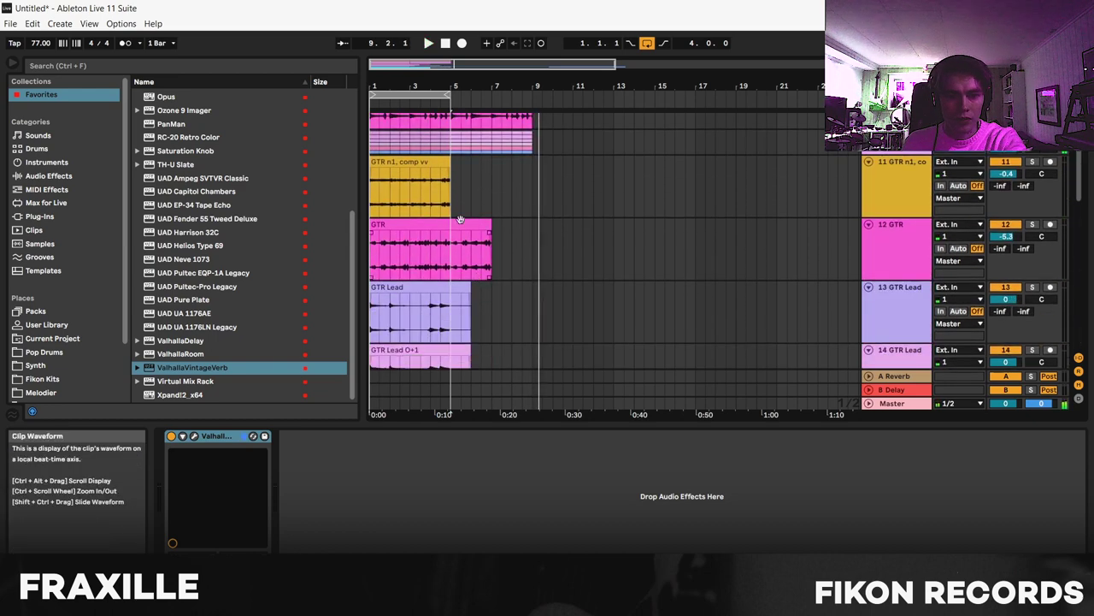
left_click(484, 184)
Delete the copied second BASS clip and arm the BASS track
scroll(556, 242, "down", 5)
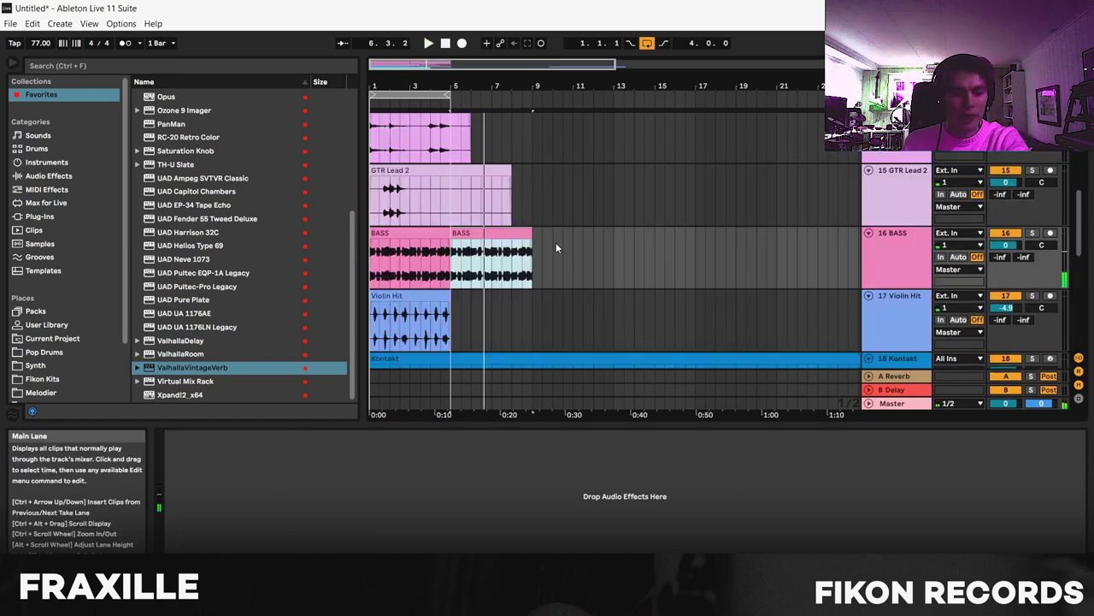
key("Delete")
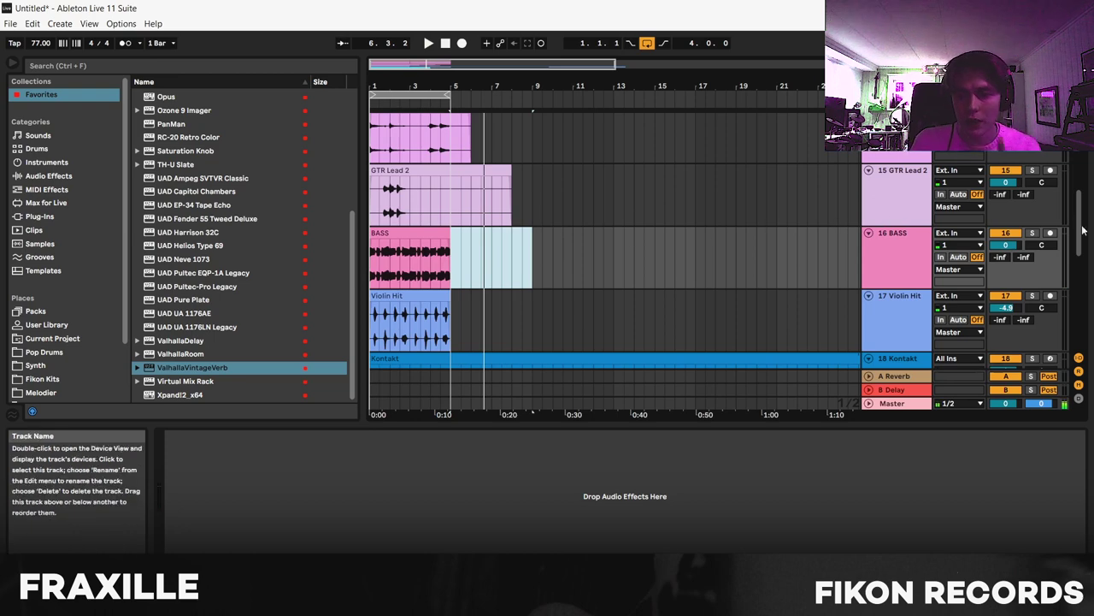
left_click(1050, 233)
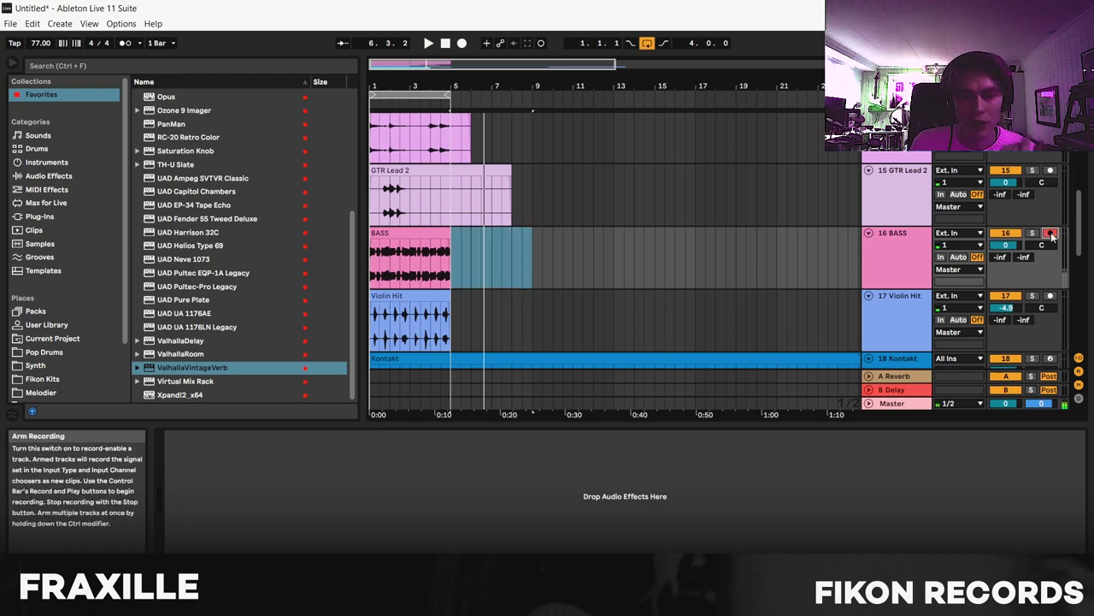
Record a new BASS take over a bars 5–9 loop
left_click(453, 240)
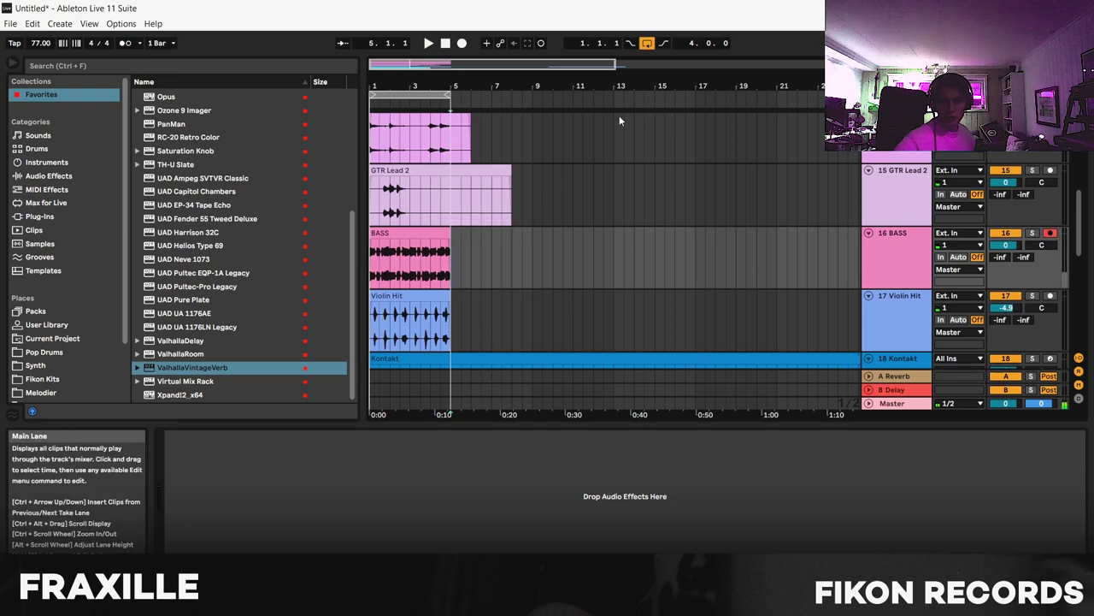
left_click_drag(410, 94, 491, 94)
left_click(462, 43)
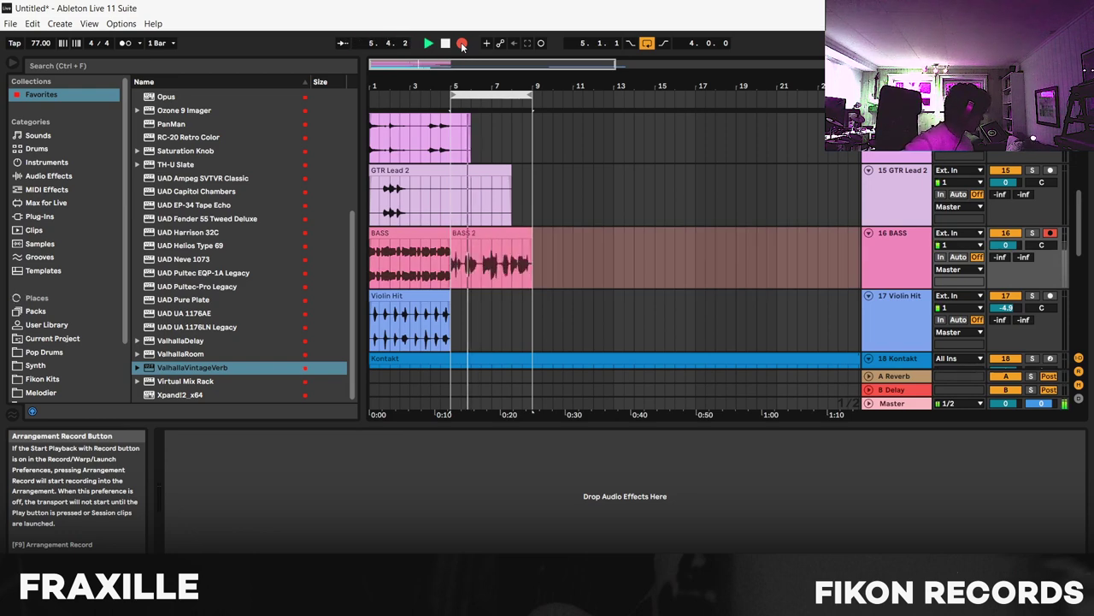
key("space")
scroll(1081, 214, "up", 5)
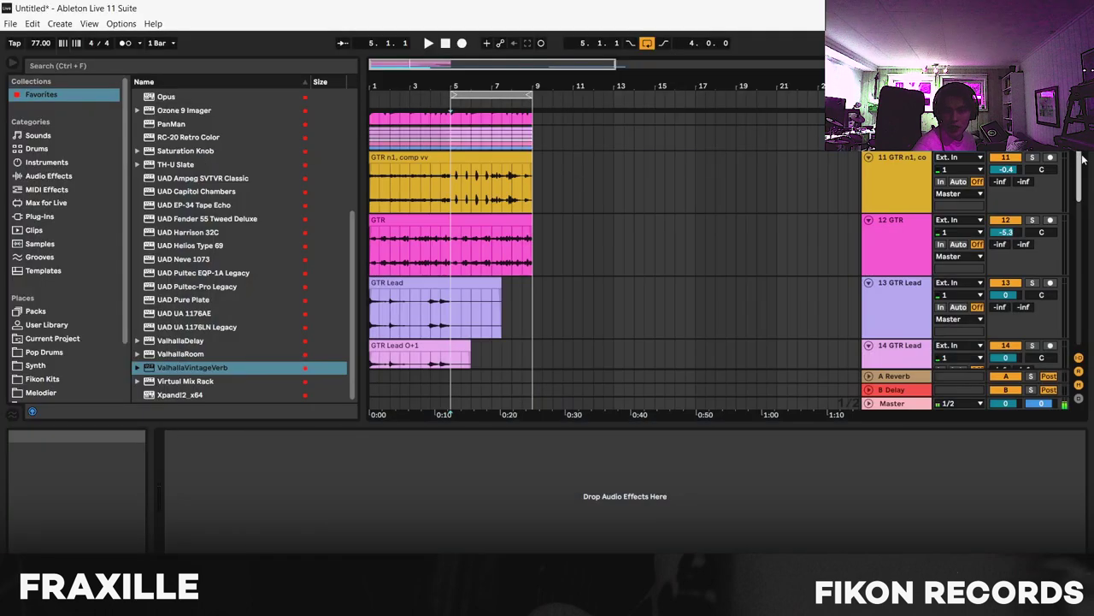
Play back the new bass take with the BASS track unsoloed
scroll(616, 239, "down", 5)
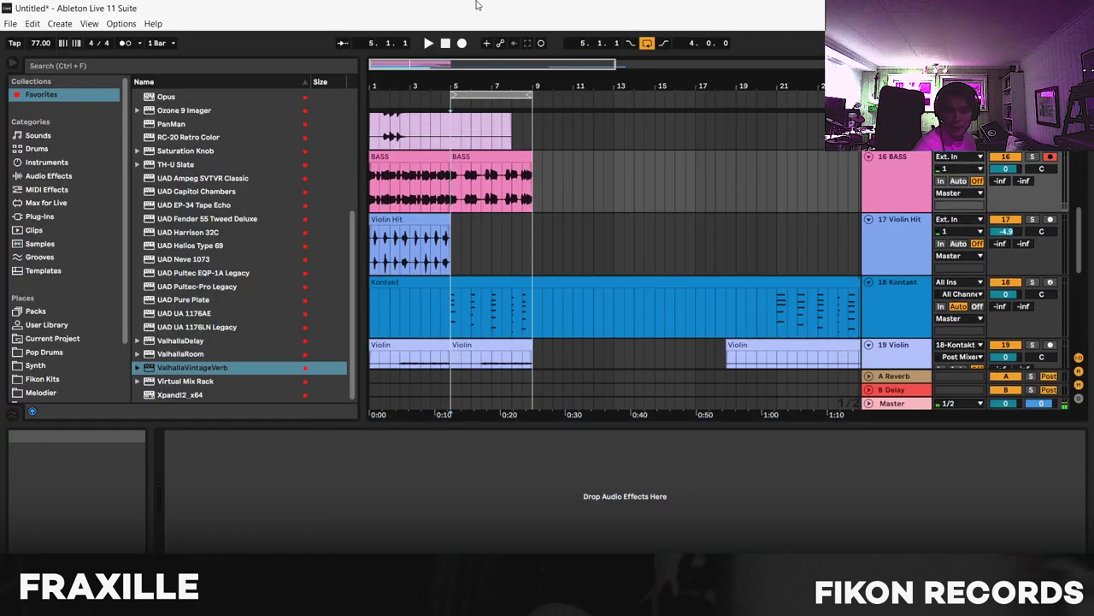
left_click(428, 43)
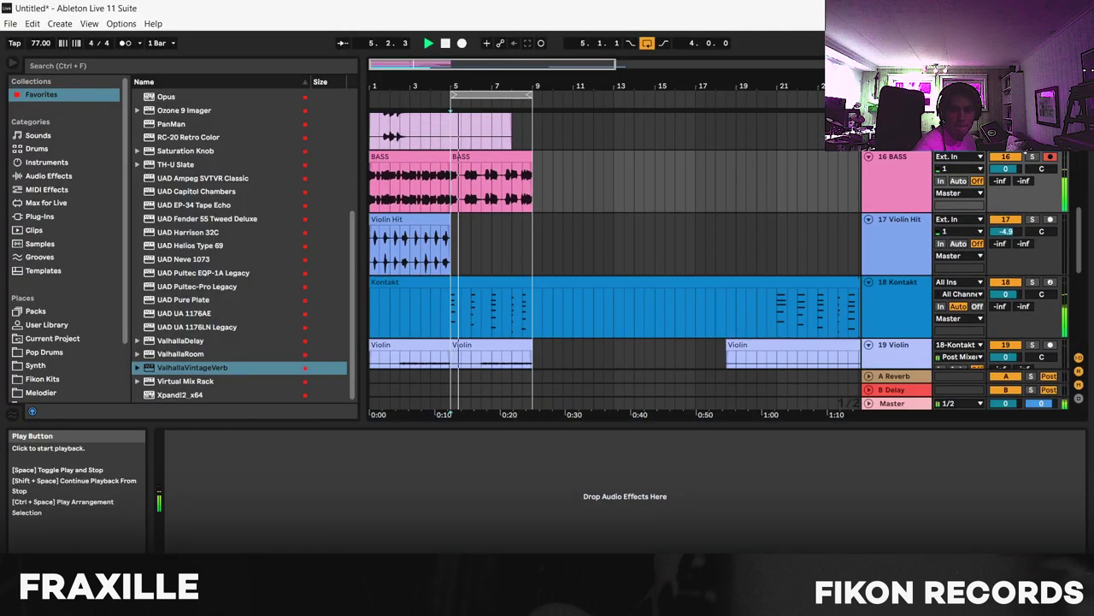
left_click(1032, 157)
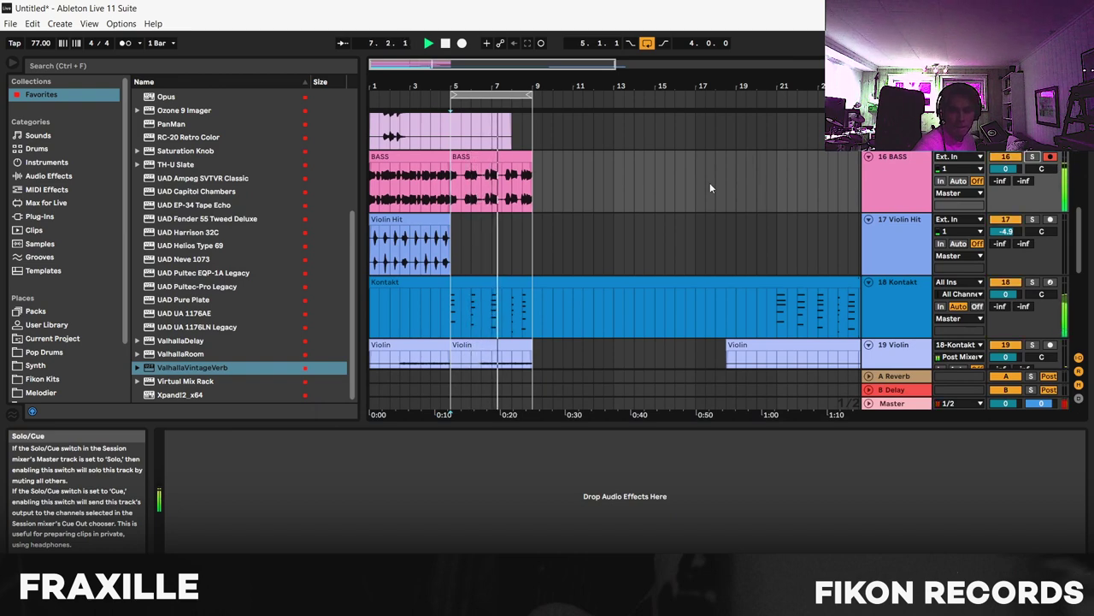
scroll(707, 184, "up", 1)
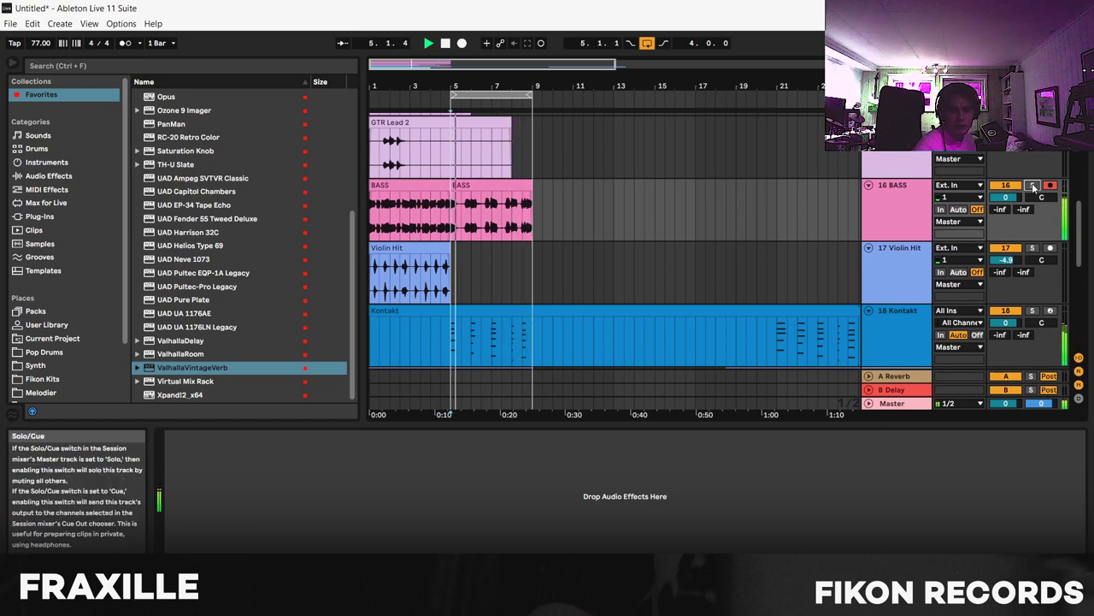
Duplicate the Violin Hit clip into bars 5–9 and briefly audition it
left_click(445, 43)
scroll(444, 188, "down", 2)
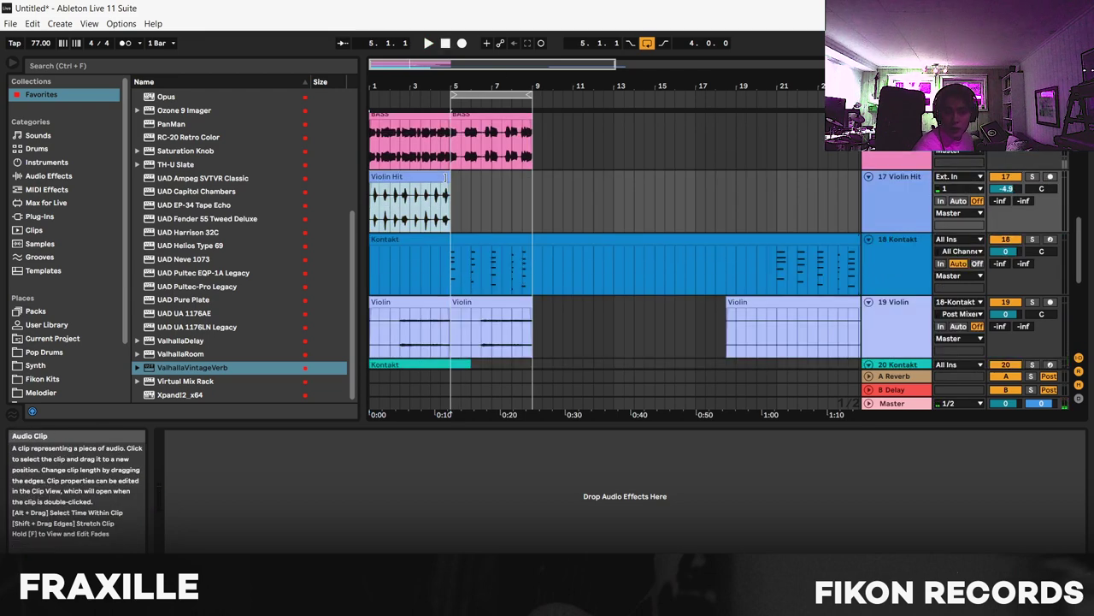
key("ctrl+d")
key("space")
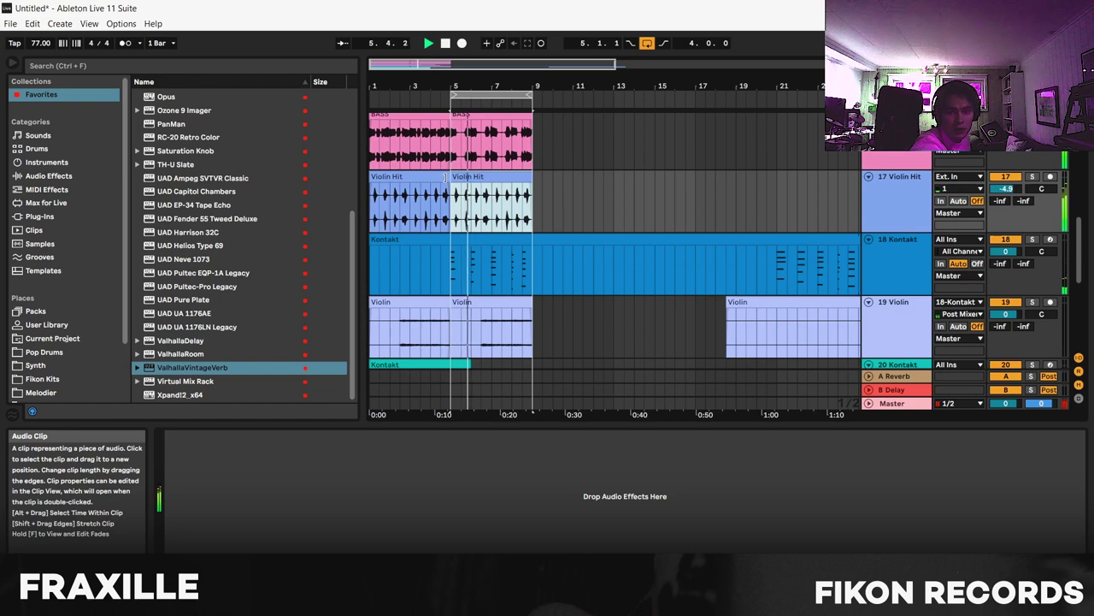
key("space")
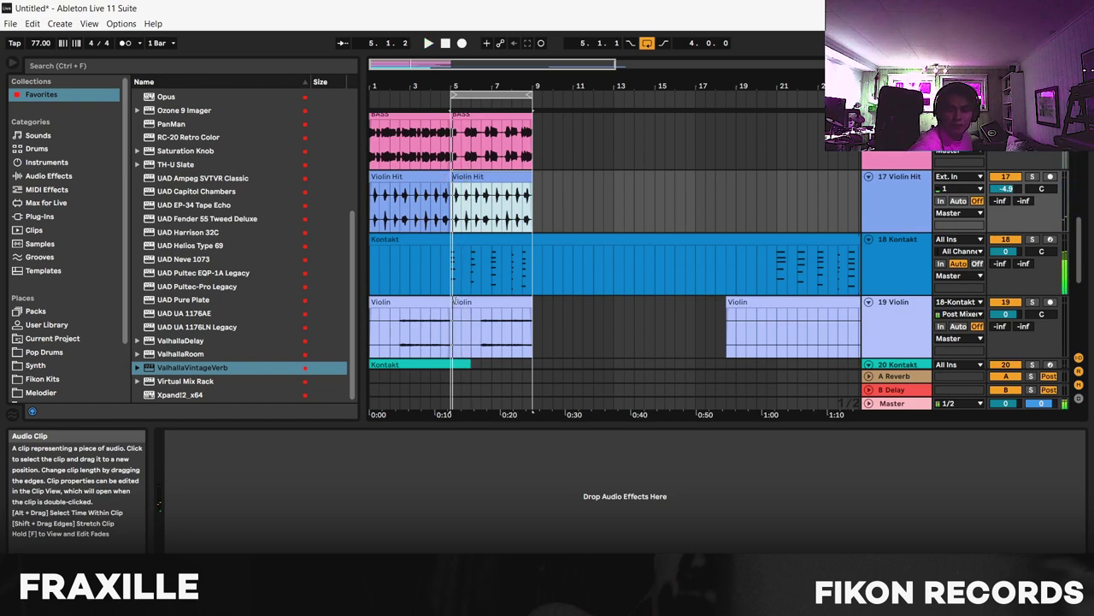
scroll(558, 292, "down", 5)
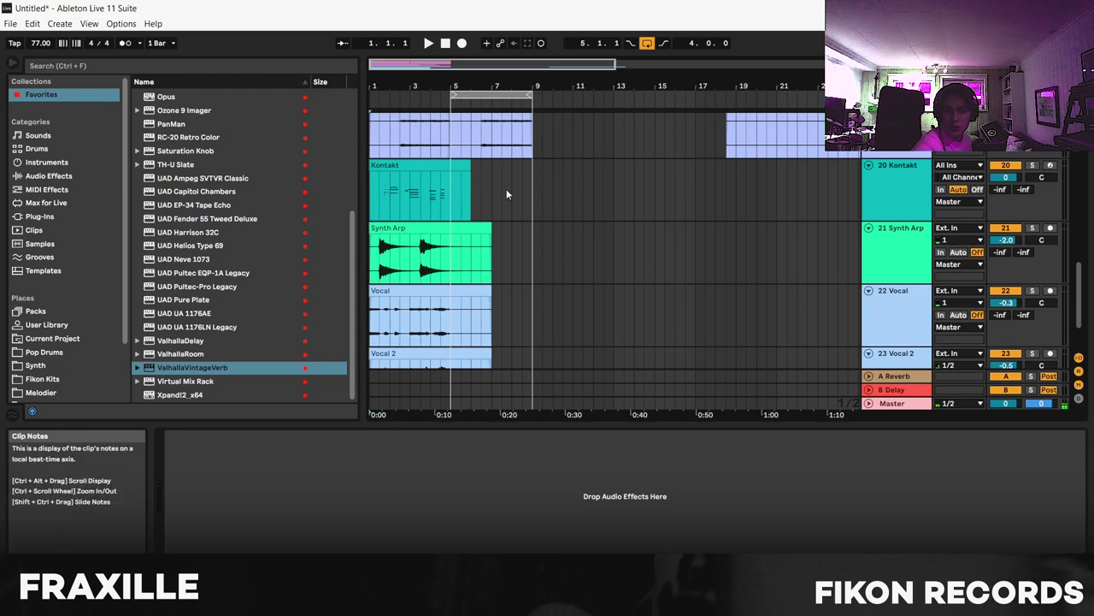
Scroll to the bottom of the arrangement and insert an empty 24 Audio track below Vocal 2
left_click(527, 198)
scroll(603, 227, "down", 1)
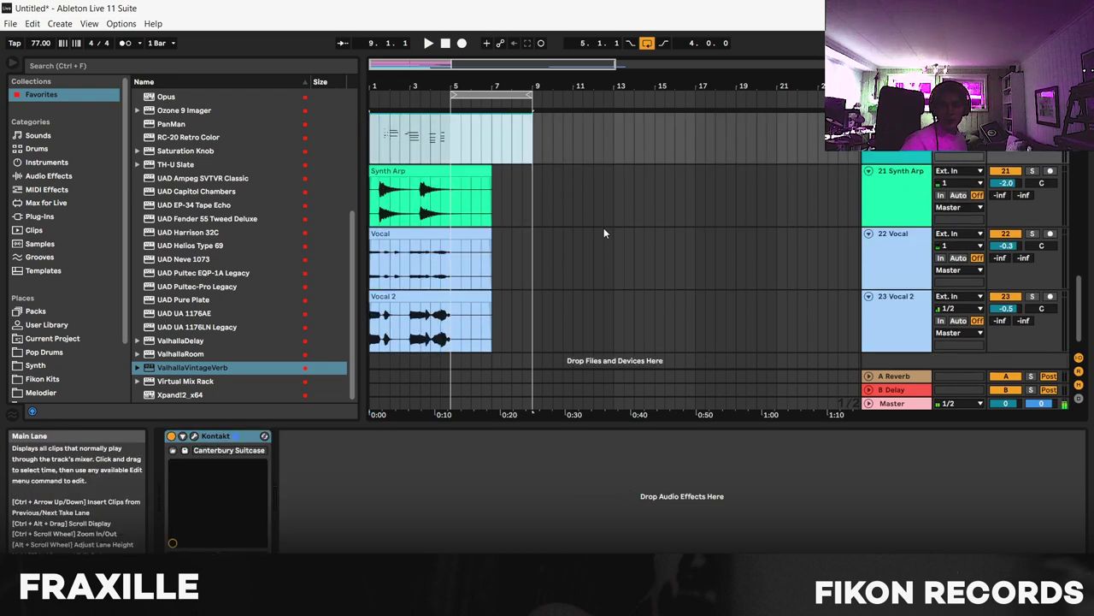
scroll(910, 233, "up", 5)
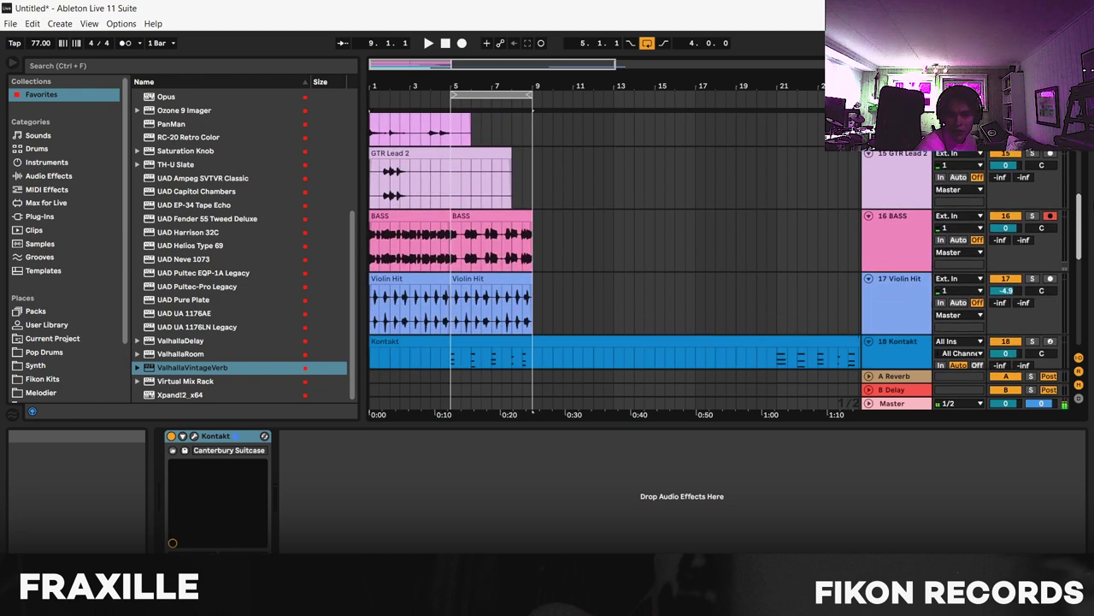
scroll(761, 194, "down", 3)
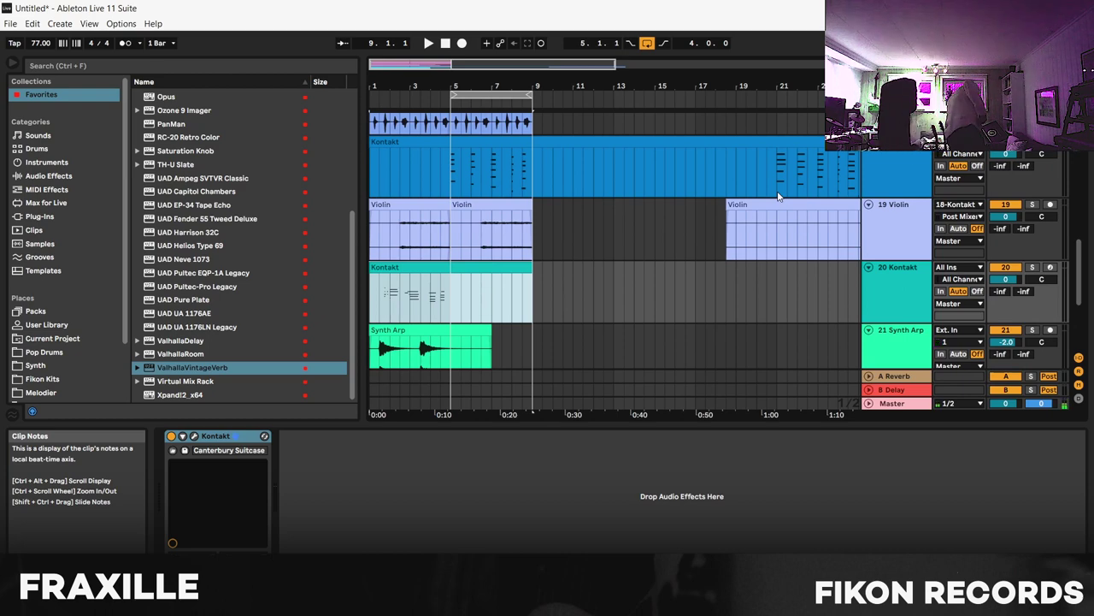
scroll(445, 345, "down", 3)
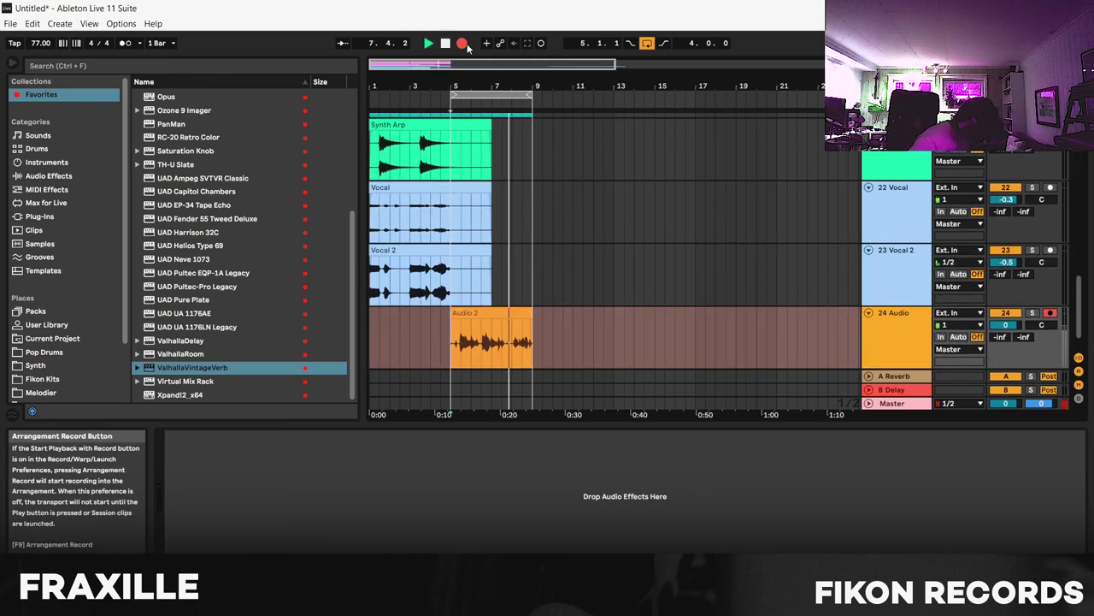
Zoom in on the GTR Leaad3 take on track 24, play it, and load ValhallaVintageVerb there
left_click_drag(653, 94, 652, 104)
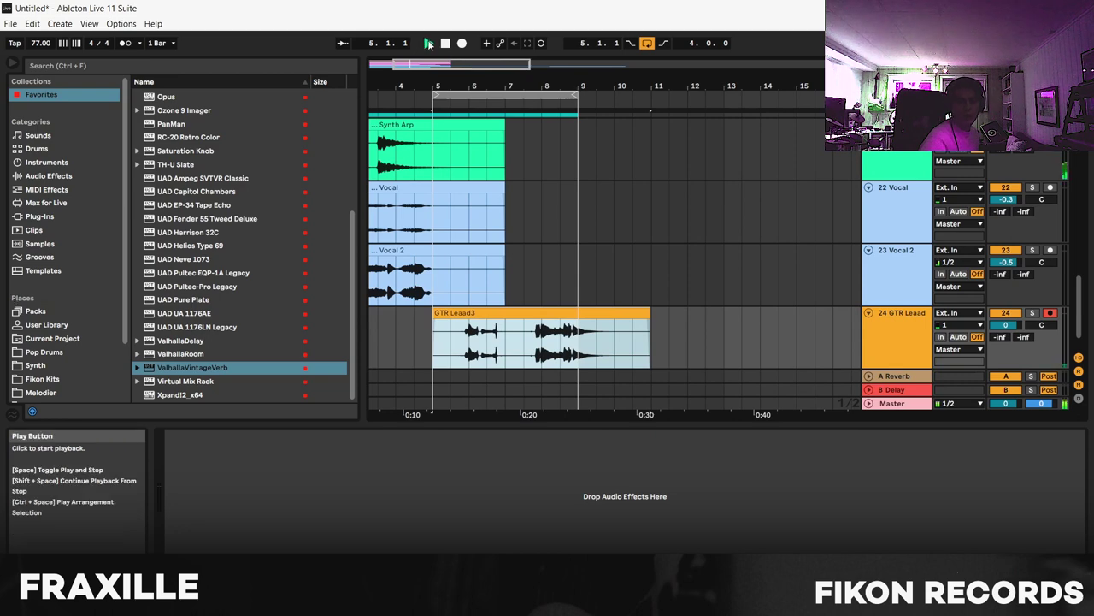
left_click(429, 43)
left_click(42, 94)
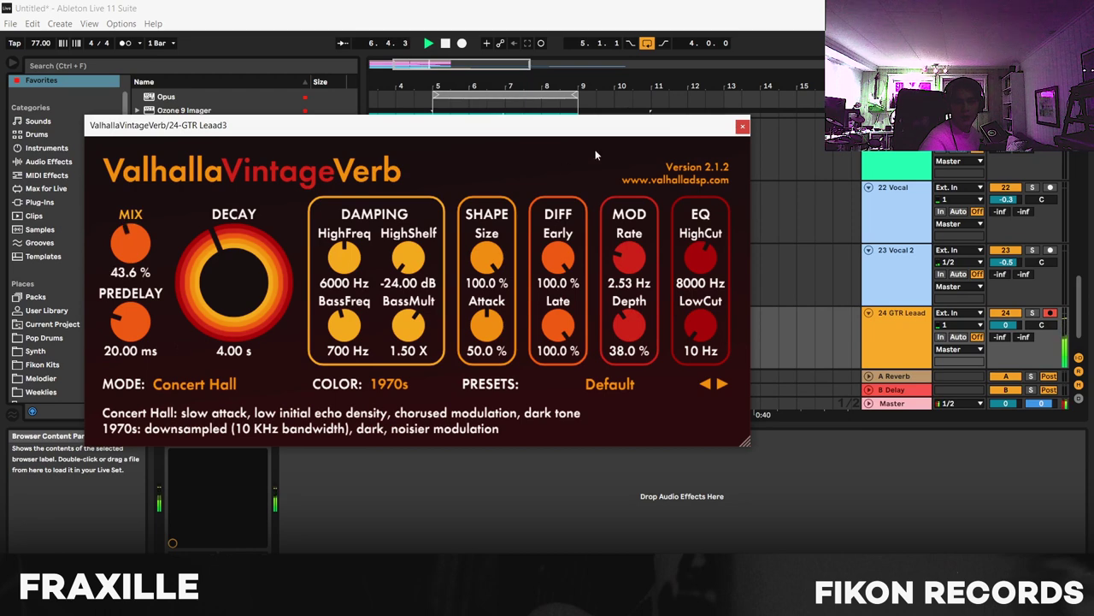
Close Valhalla, set the GTR Leaad volume to -2.7 dB, and audition the reverbed take
left_click(742, 126)
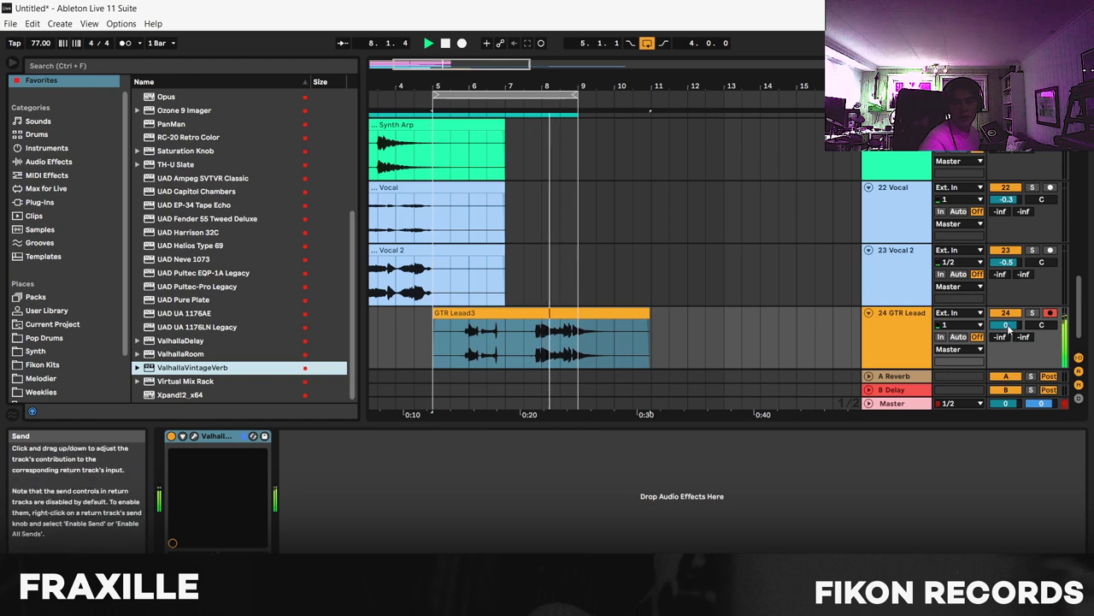
left_click_drag(1007, 326, 1007, 340)
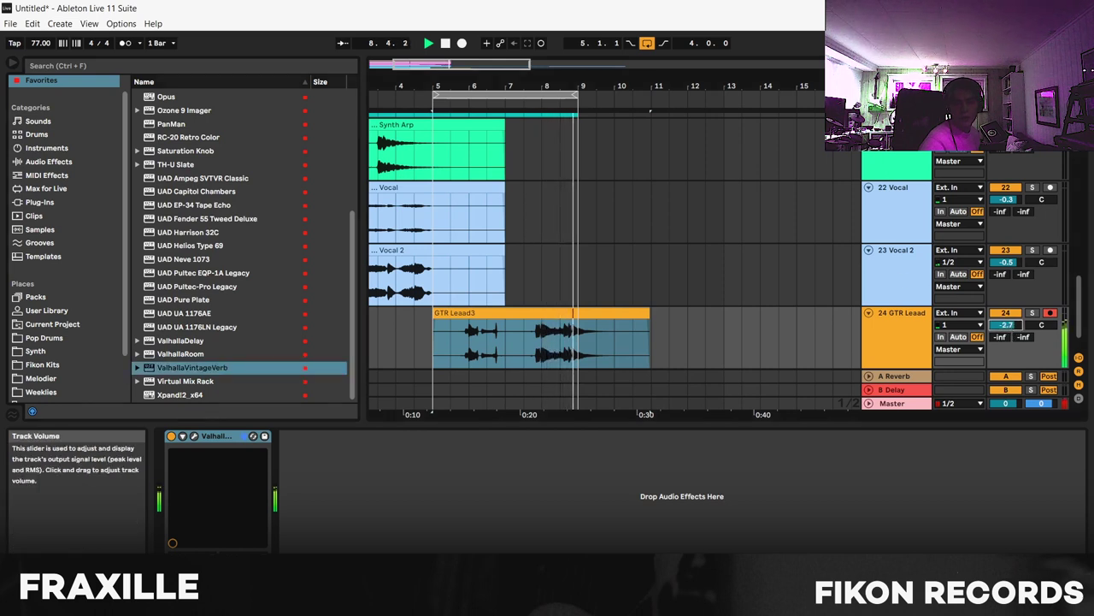
double_click(446, 43)
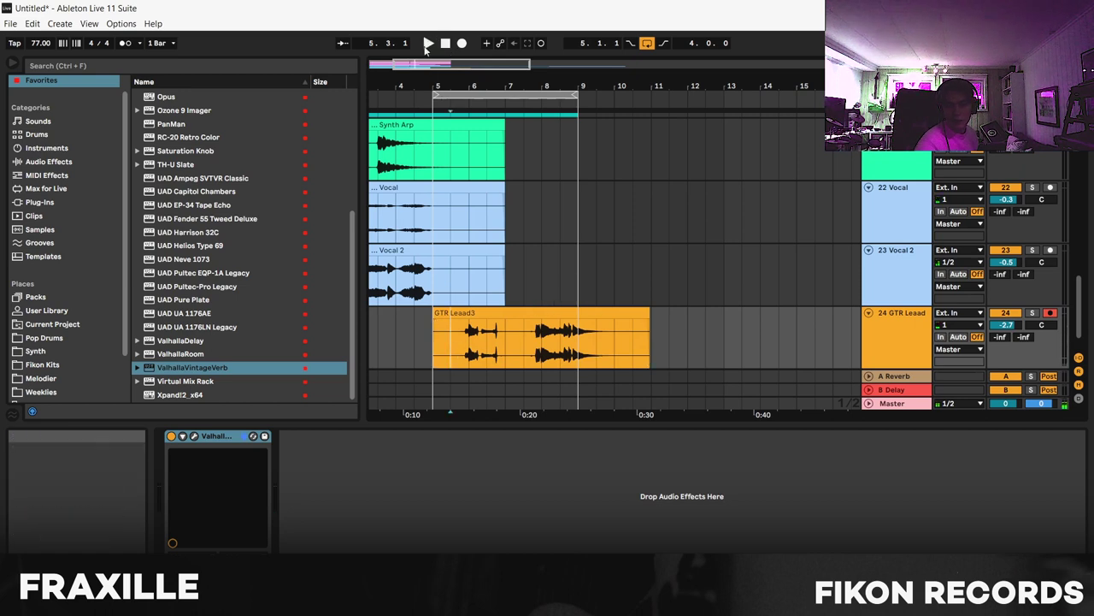
left_click(429, 43)
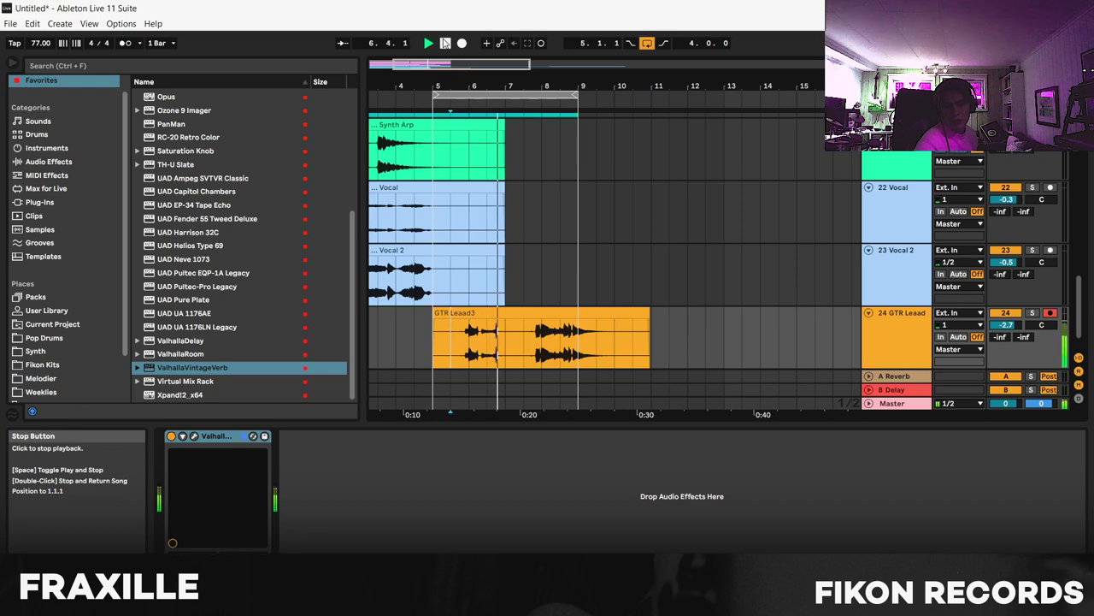
left_click(445, 42)
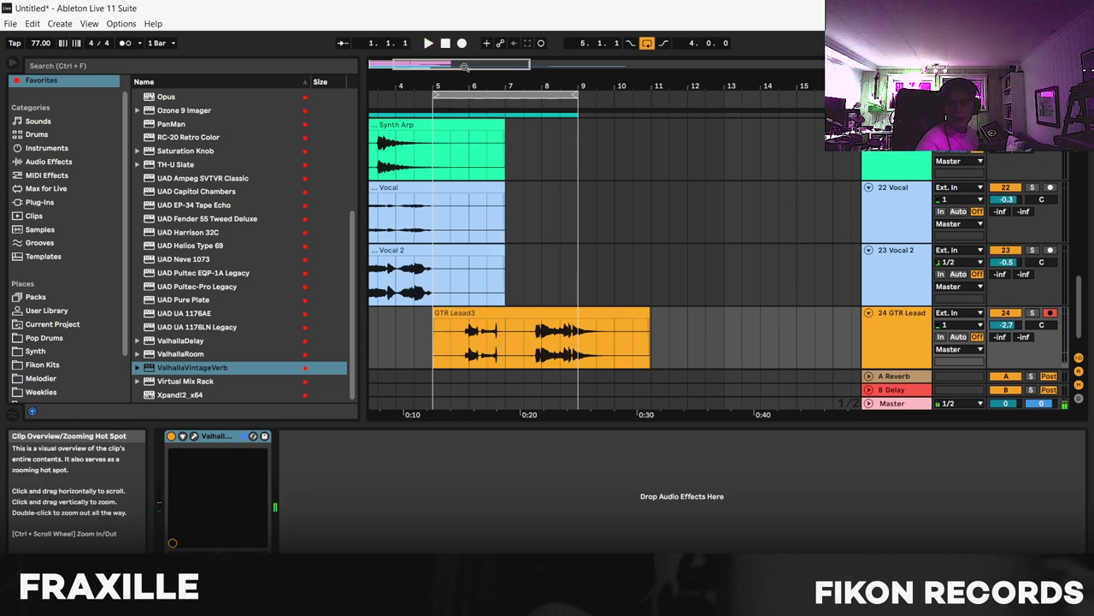
Zoom out to bars 1–37 and duplicate the Synth Arp, Vocal and Vocal 2 clips to bar 9
left_click_drag(466, 87, 429, 88)
scroll(640, 277, "down", 2)
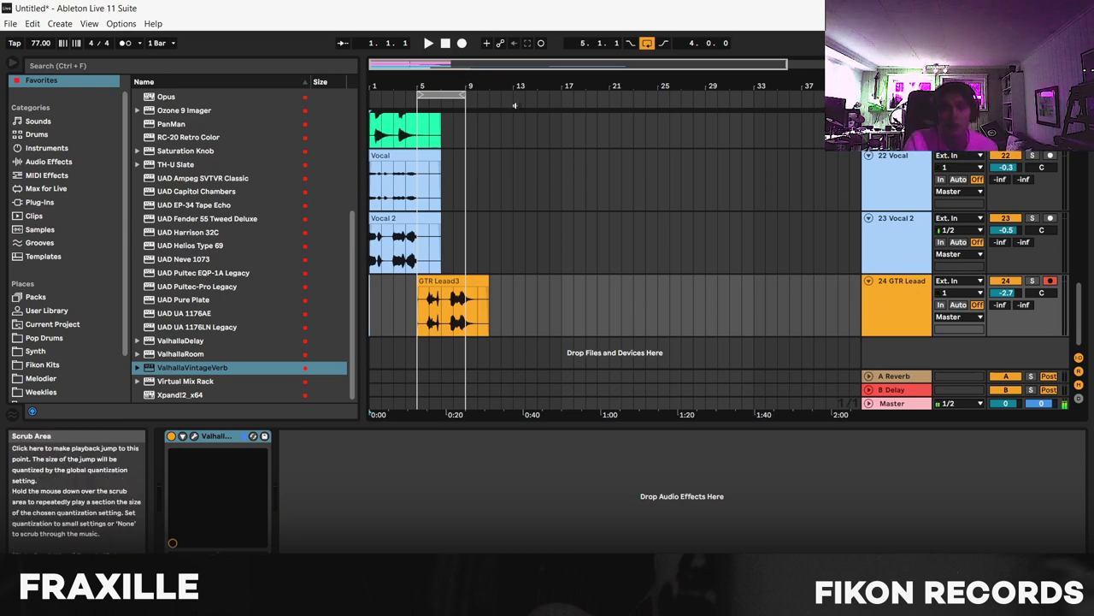
left_click_drag(445, 89, 443, 79)
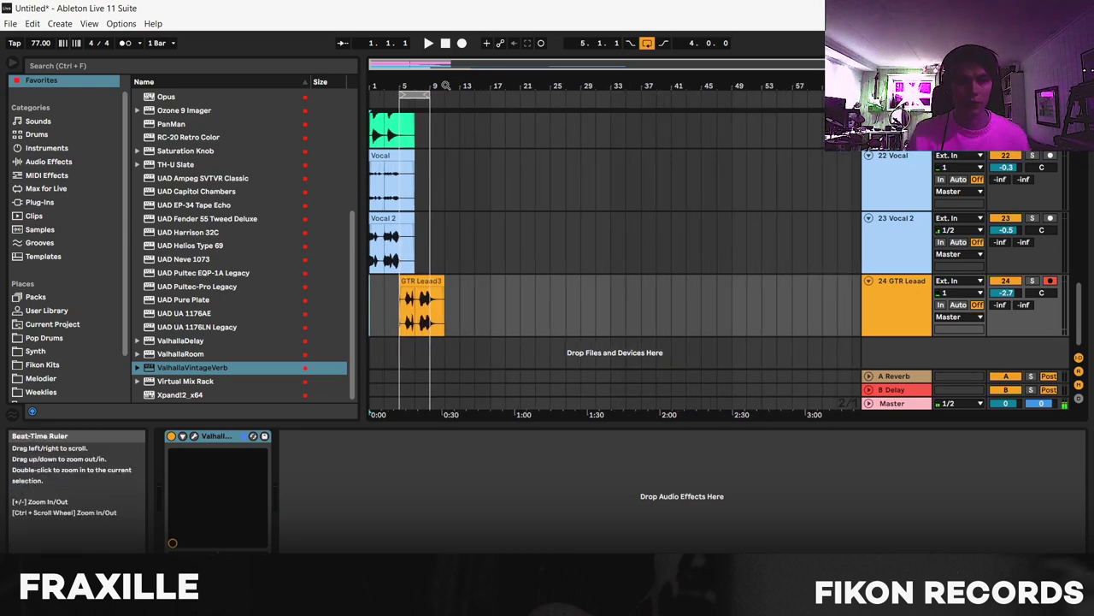
scroll(532, 234, "up", 2)
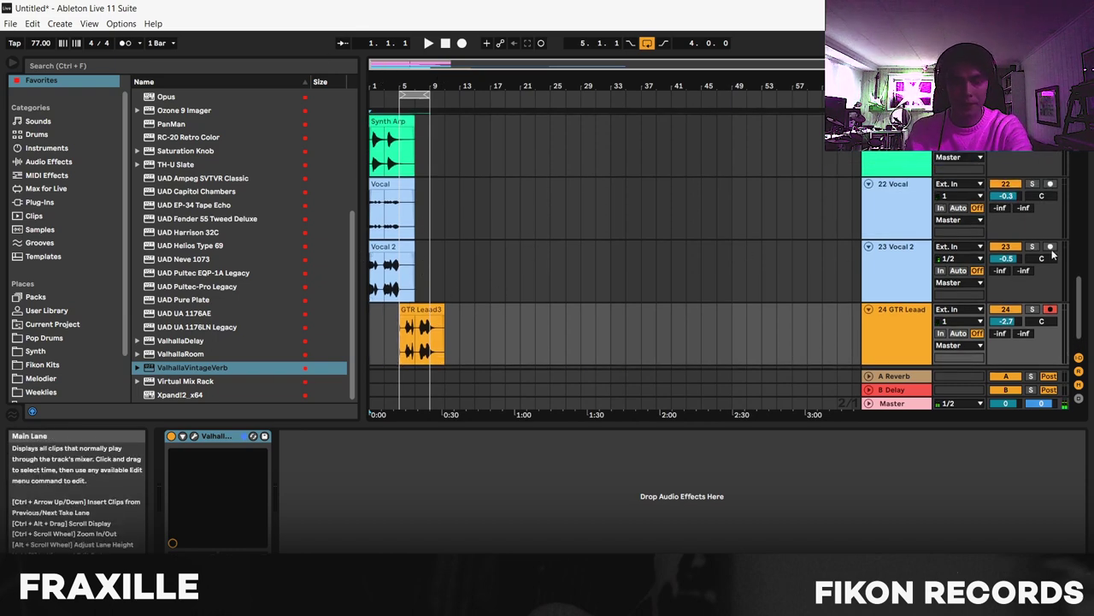
scroll(419, 257, "up", 5)
scroll(440, 347, "down", 5)
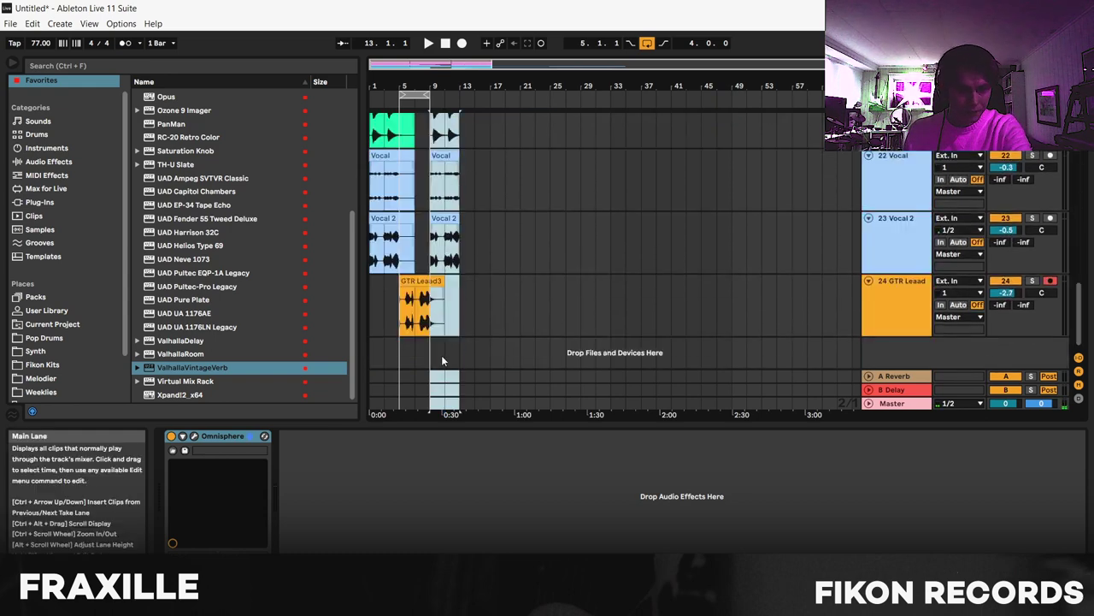
Insert a 25 Audio track below GTR Leaad and extend the loop end to bar 13
right_click(930, 351)
key("Escape")
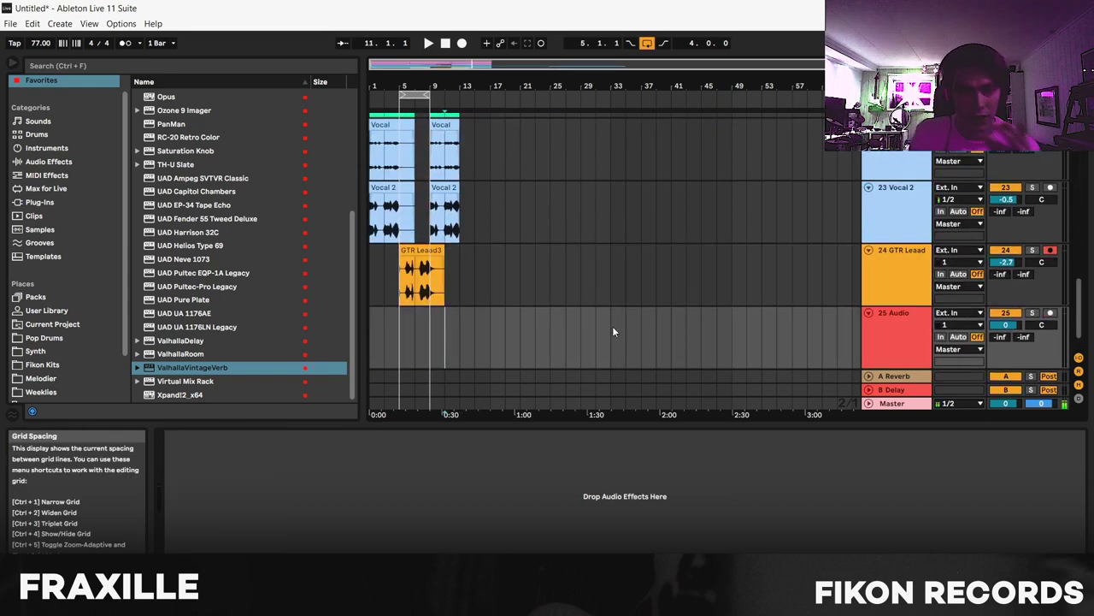
key("space")
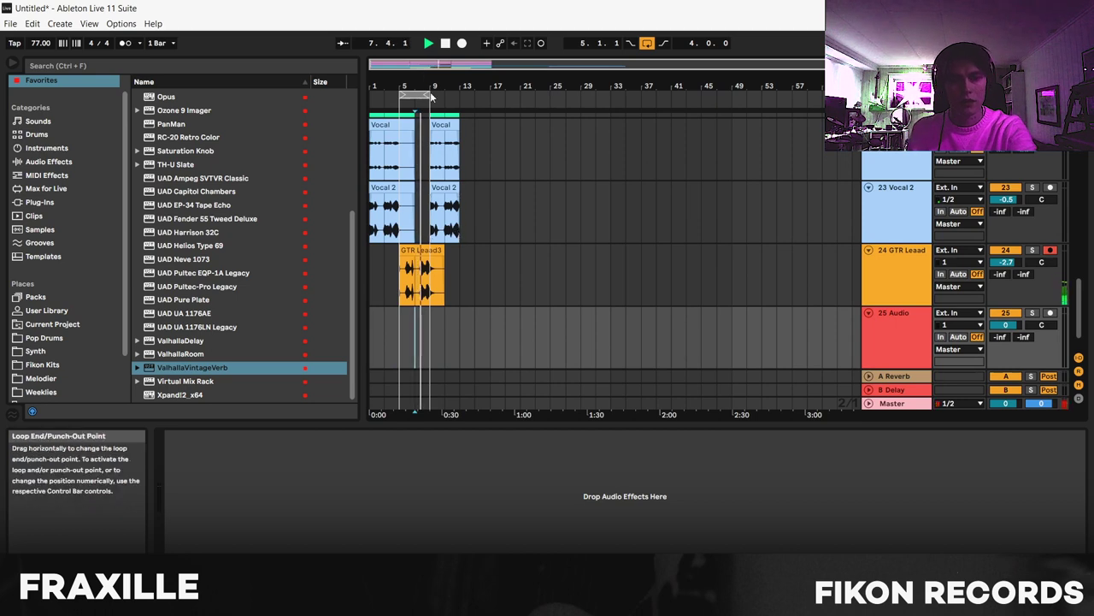
left_click_drag(430, 94, 460, 94)
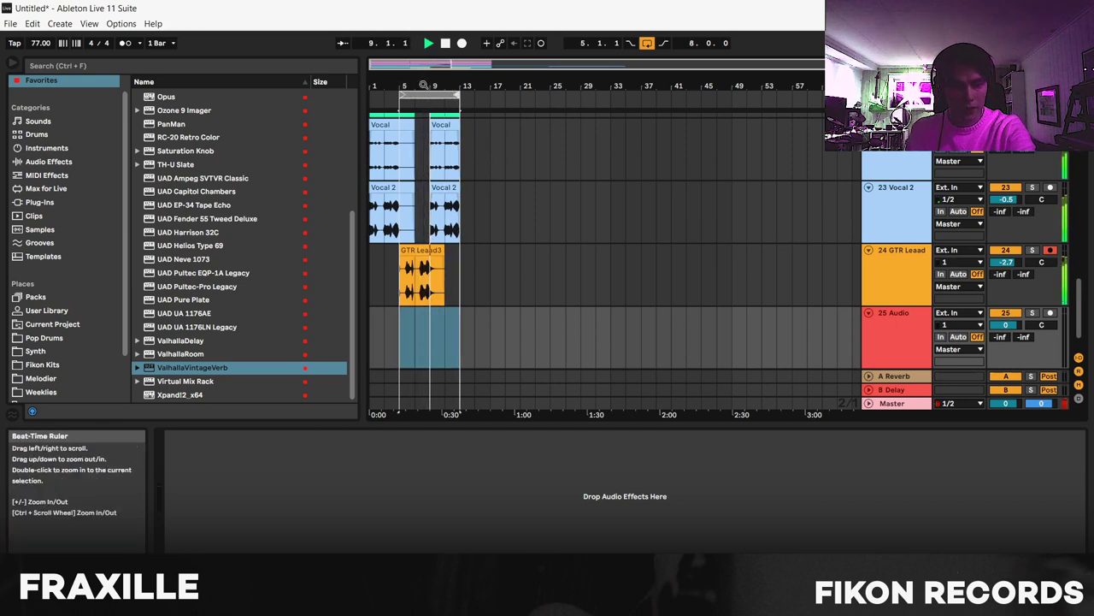
left_click_drag(426, 83, 1083, 319)
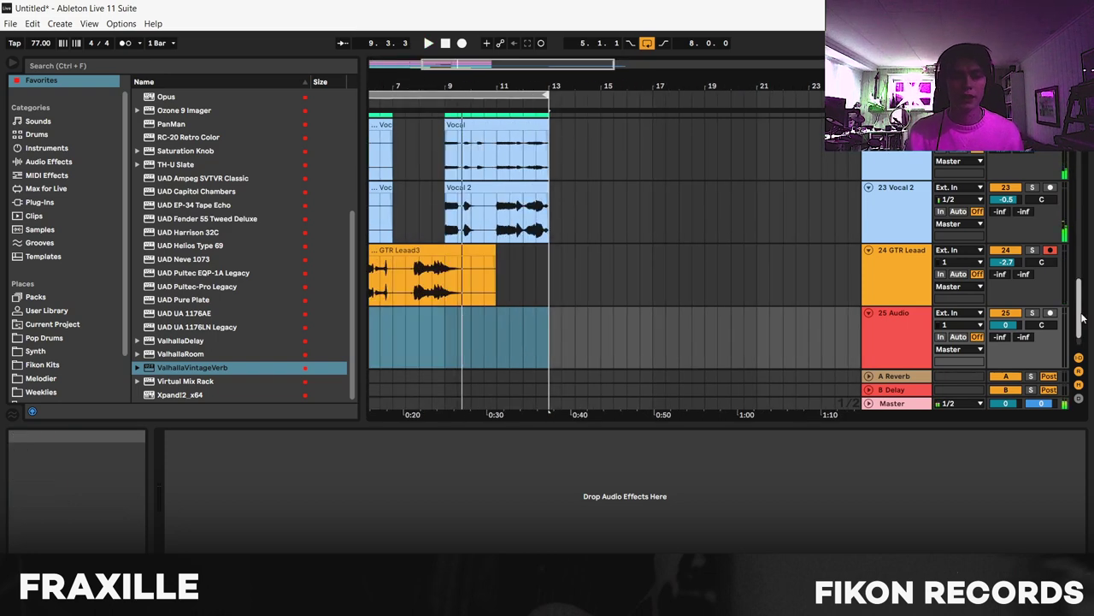
Set the loop to start 9.1.1 with length 4.0.0 and prepare 25 Audio for recording
scroll(1082, 319, "up", 10)
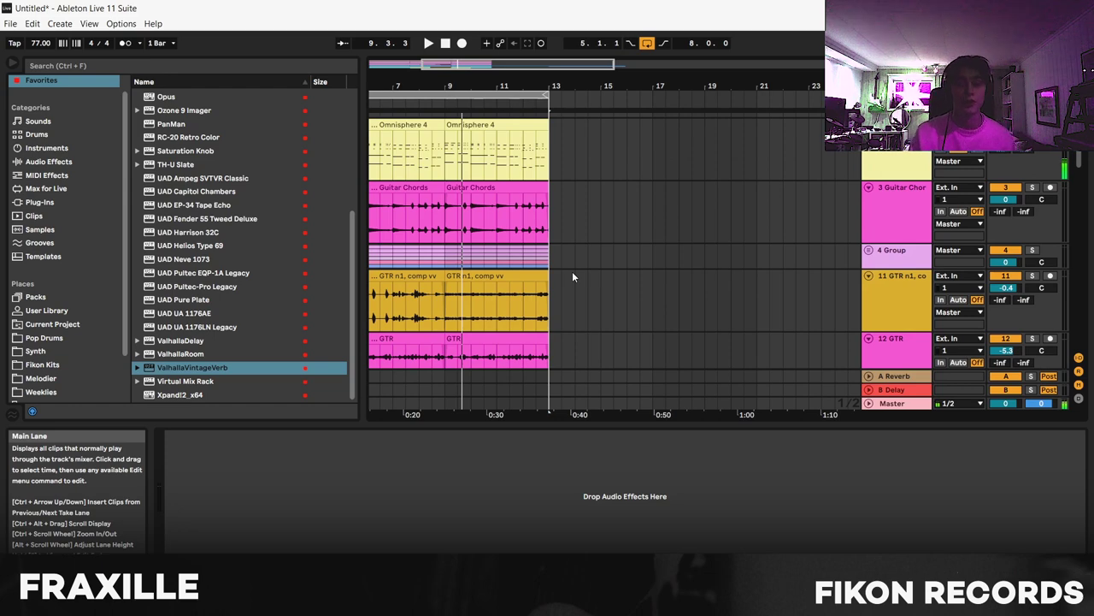
scroll(940, 256, "up", 3)
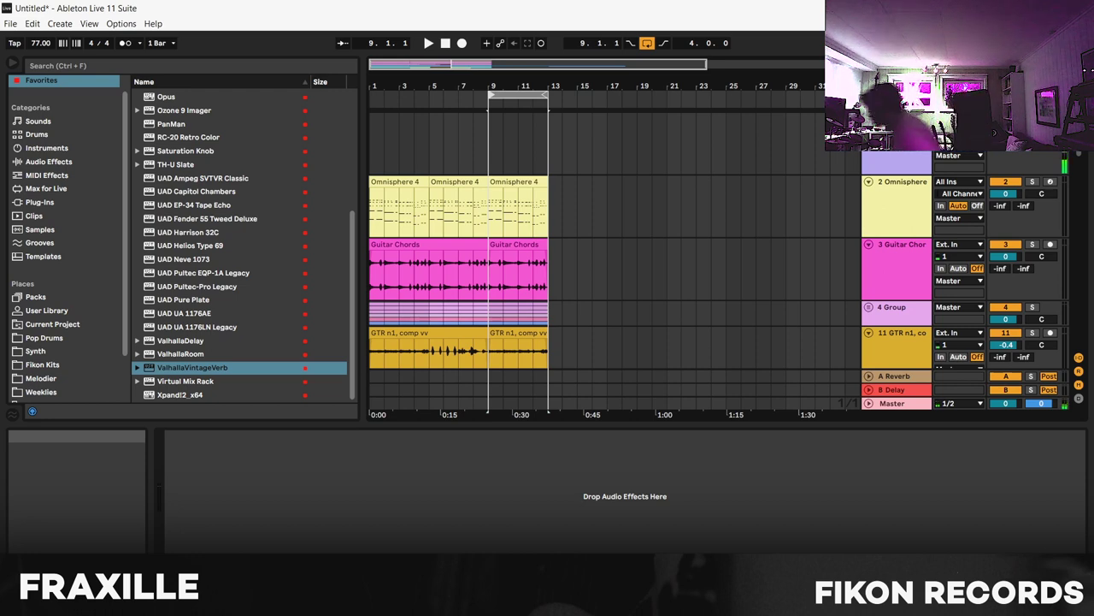
scroll(938, 305, "down", 10)
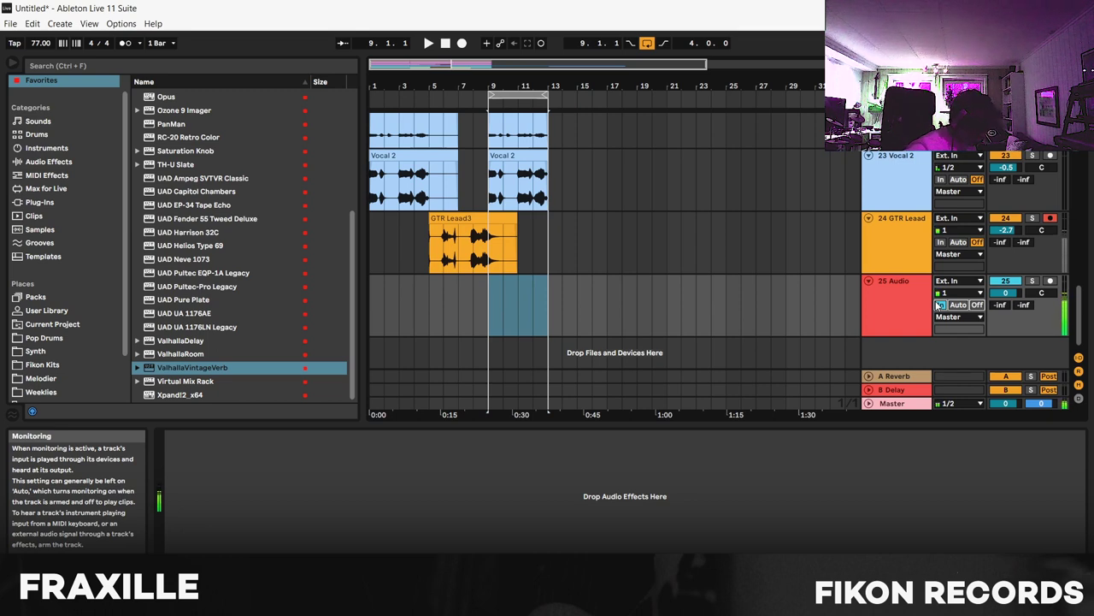
Arm 25 Audio and record a new GTR Double take starting at bar 9
left_click(1050, 280)
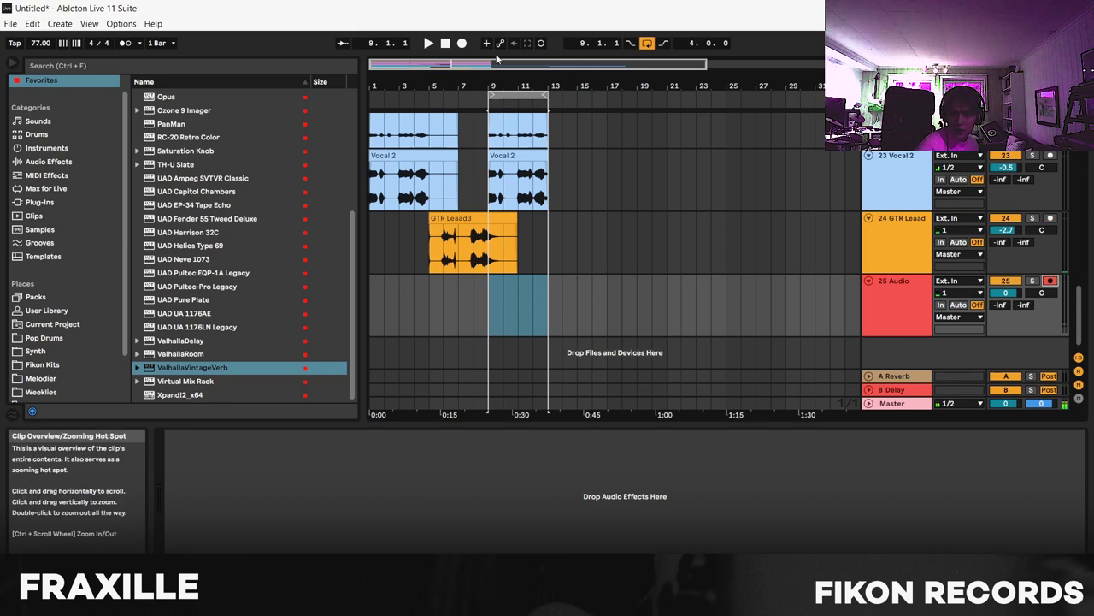
left_click(487, 308)
left_click(461, 42)
scroll(556, 256, "up", 3)
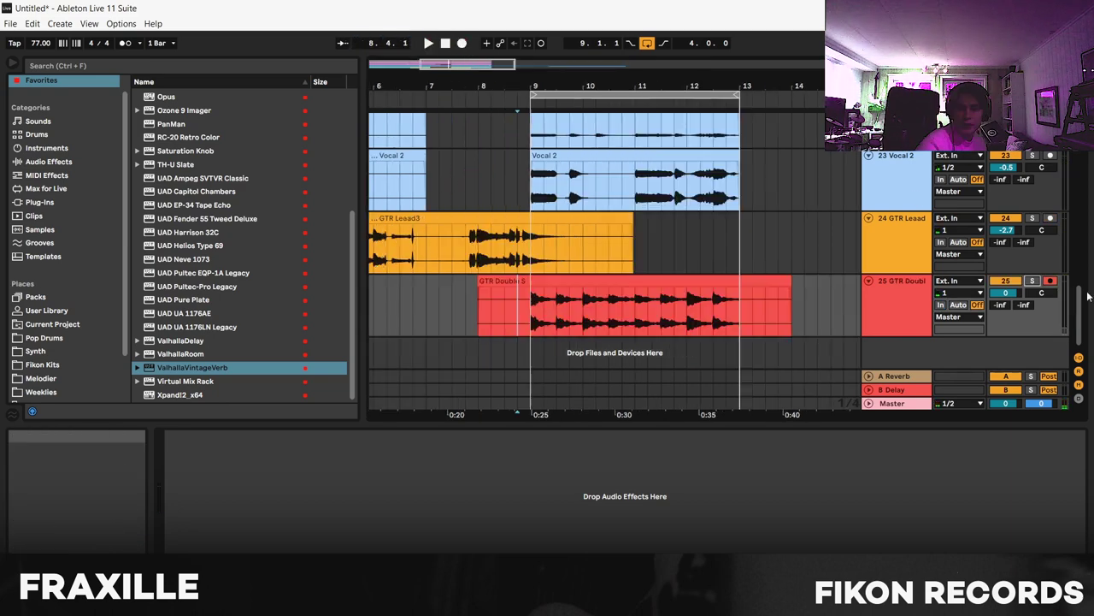
scroll(556, 257, "up", 5)
key("space")
scroll(1039, 282, "down", 10)
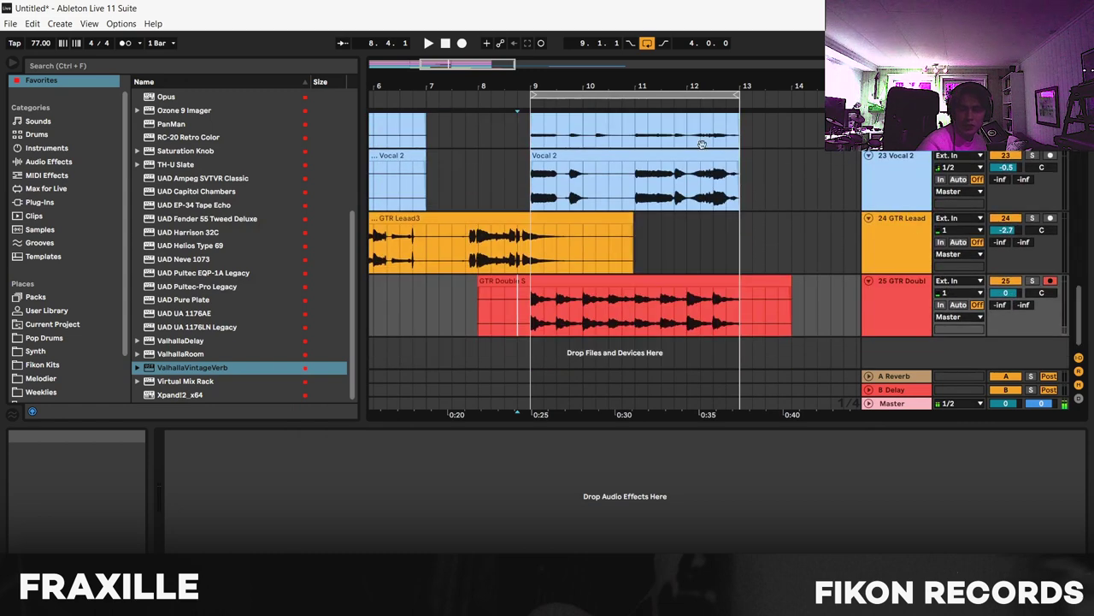
Play GTR Double back, lower it to -4.0 dB, unsolo it, nudge it up, and stop
left_click(428, 43)
left_click_drag(1005, 293, 1006, 305)
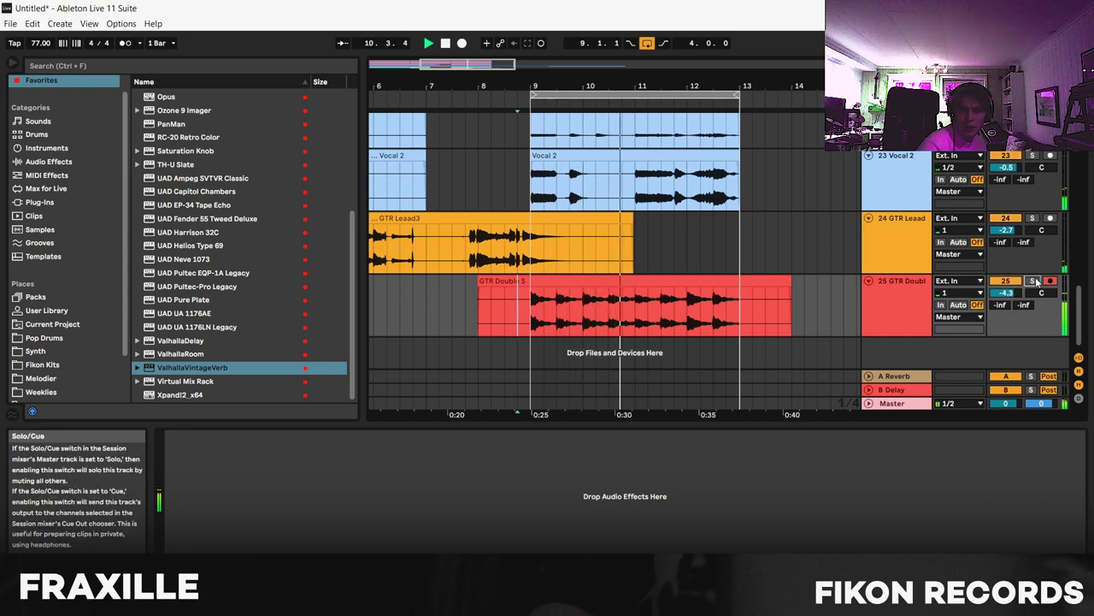
left_click(1033, 281)
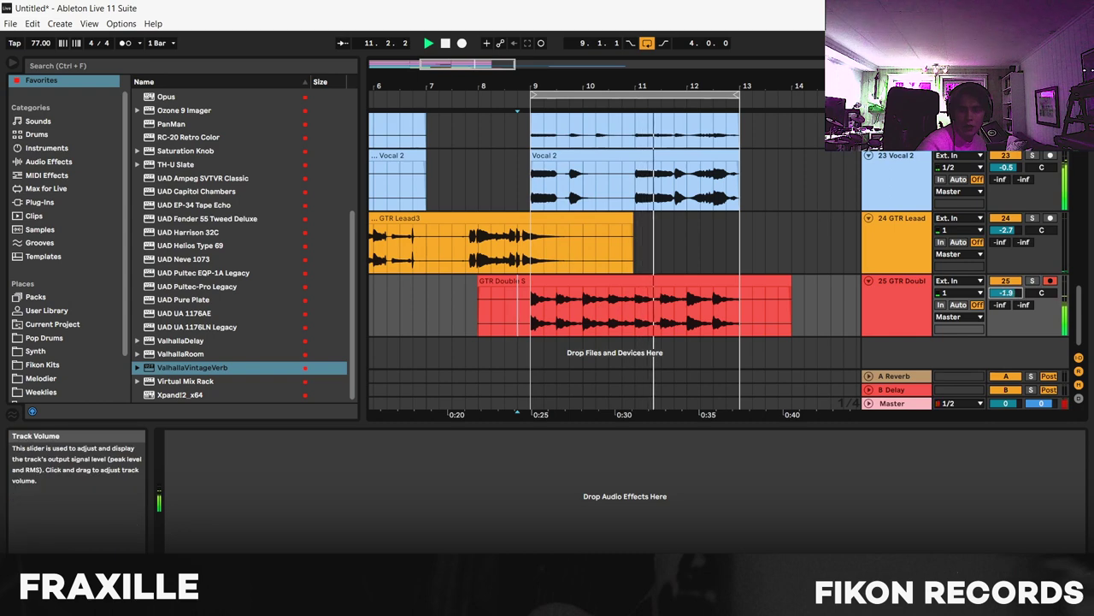
left_click_drag(1006, 292, 1006, 287)
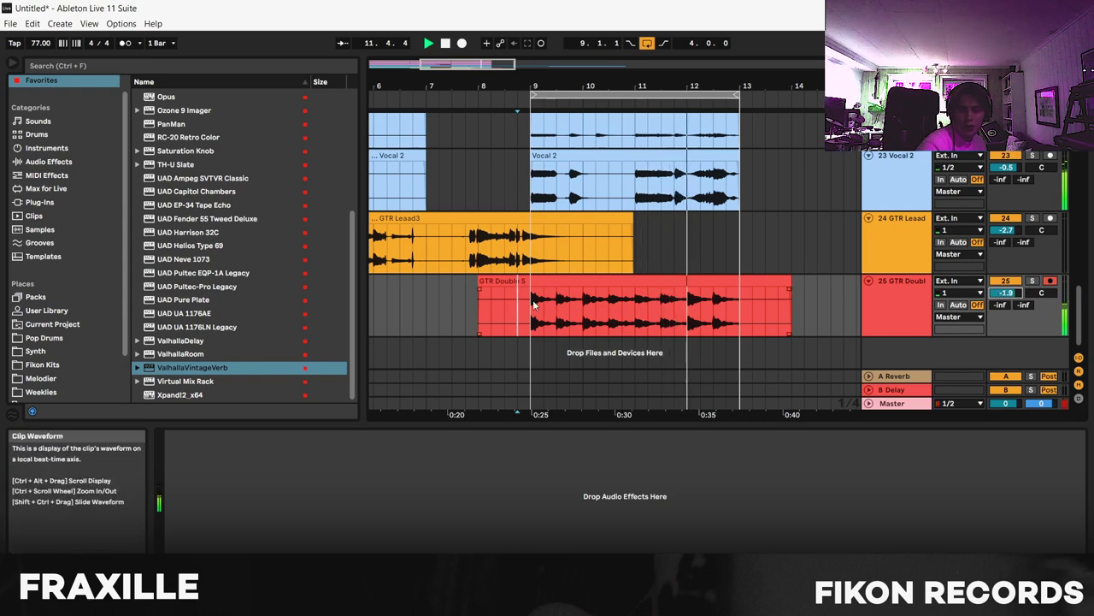
scroll(604, 215, "up", 10)
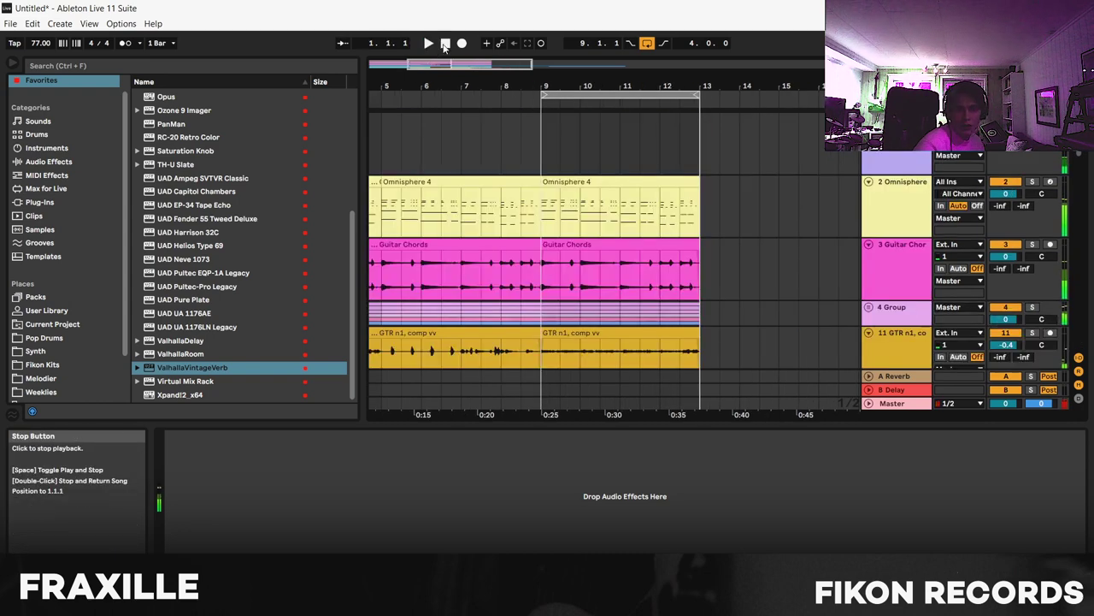
left_click(445, 43)
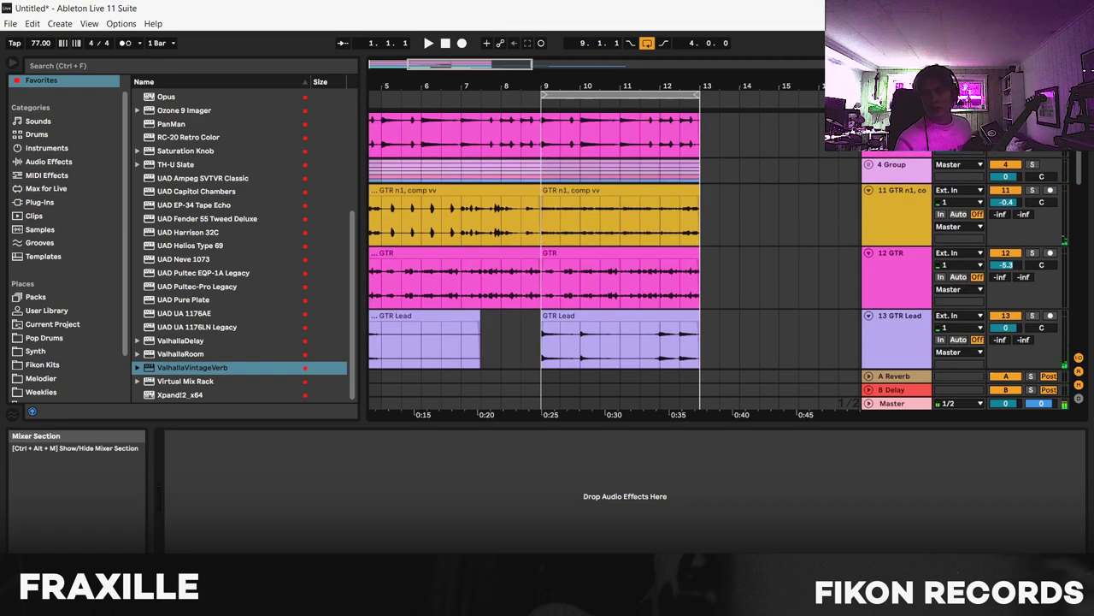
scroll(984, 257, "up", 4)
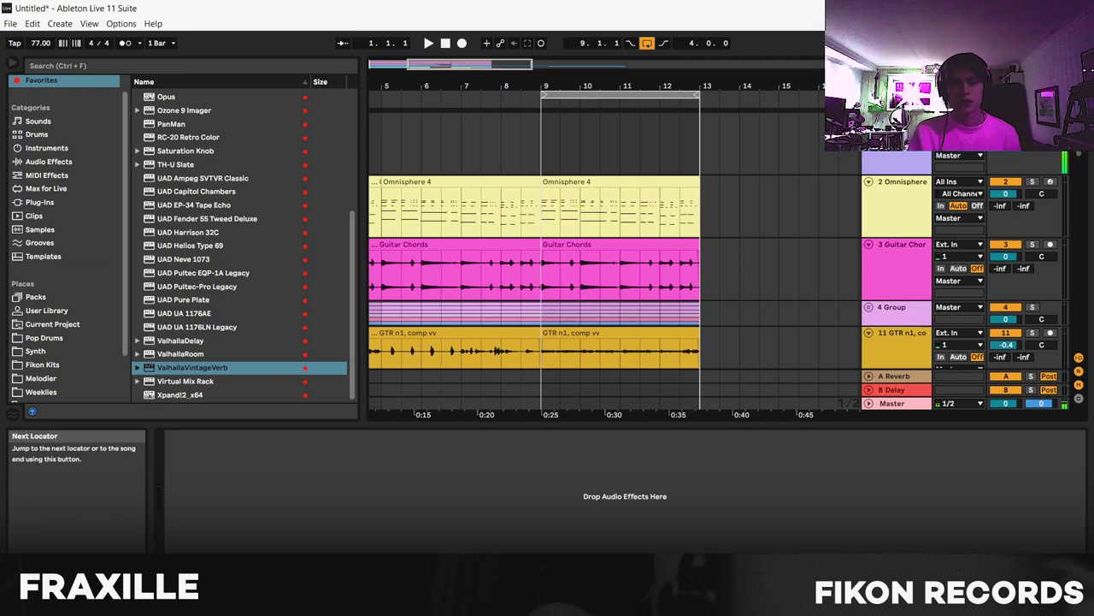
scroll(689, 137, "down", 3)
Select the Synth Arp clip and audition it with a short playback
scroll(599, 137, "down", 3)
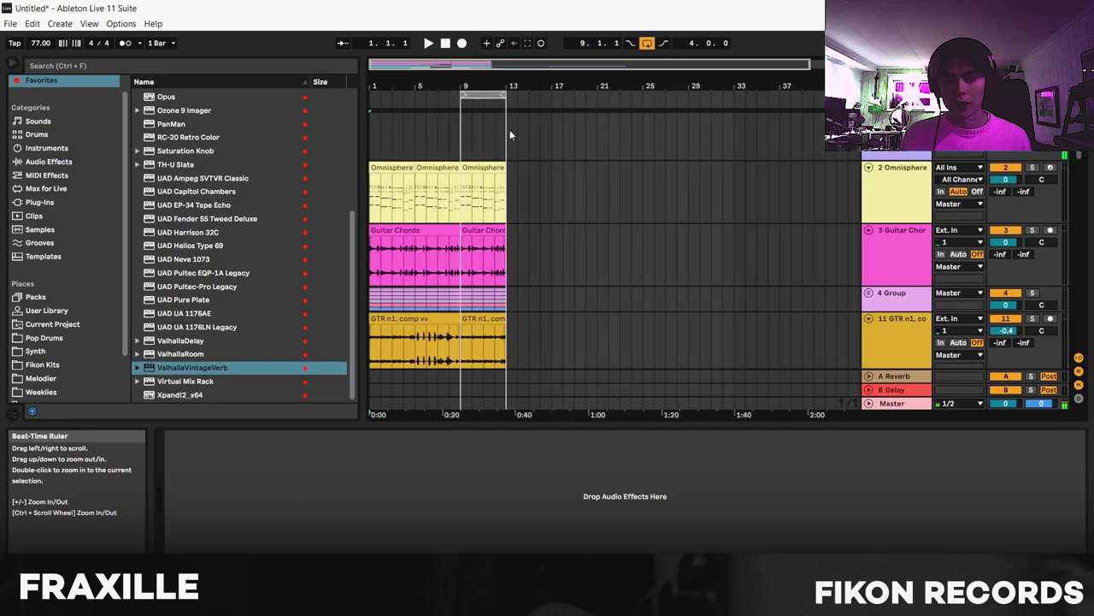
scroll(476, 199, "down", 10)
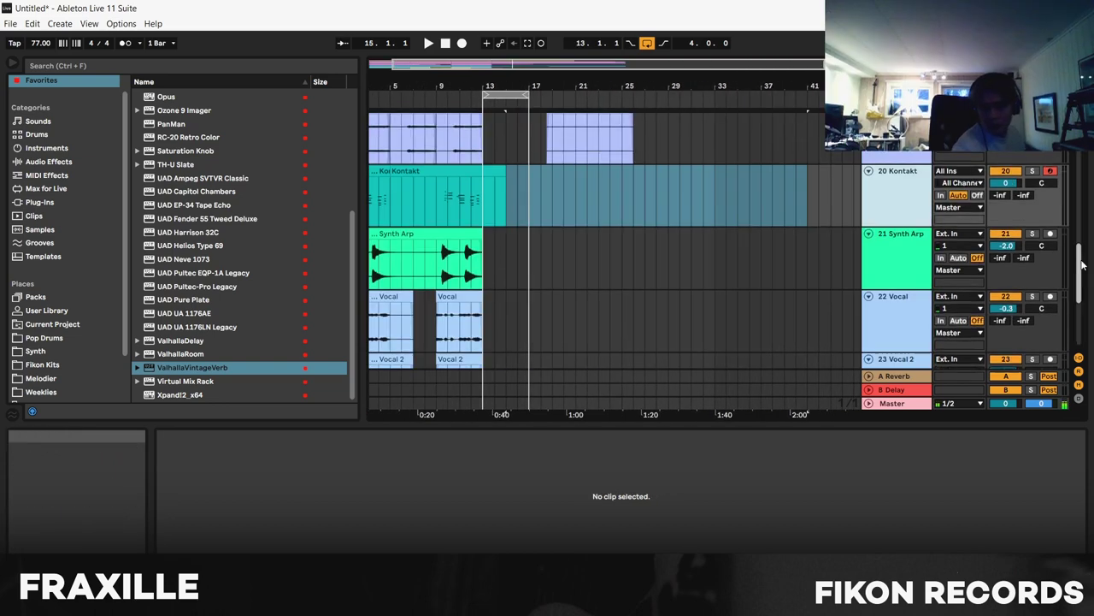
scroll(1081, 214, "up", 4)
left_click_drag(1082, 212, 1090, 295)
scroll(684, 223, "up", 2)
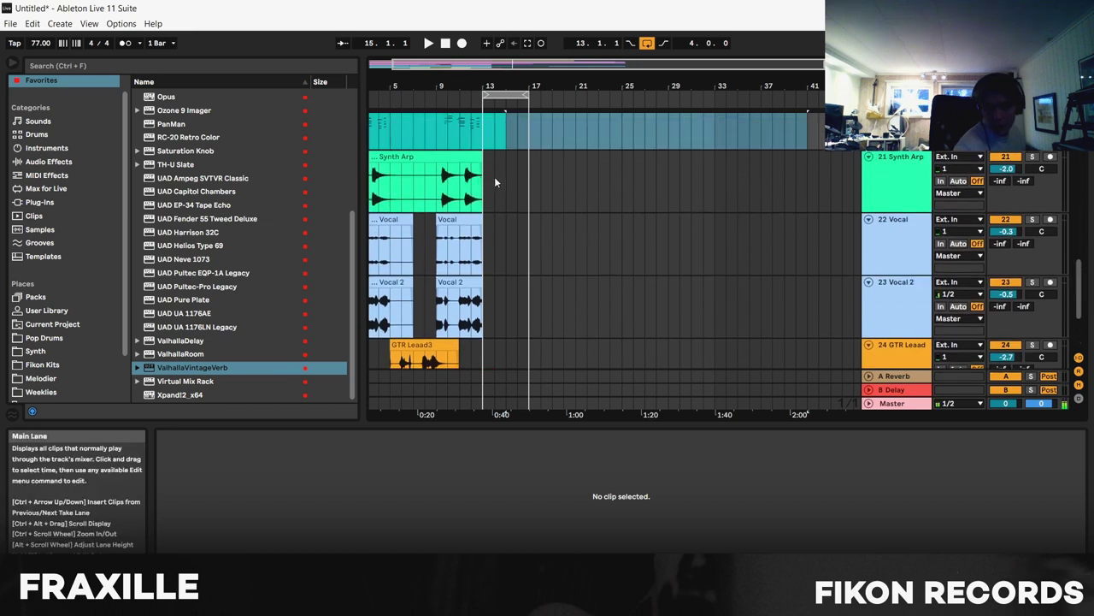
left_click(483, 177)
key("space")
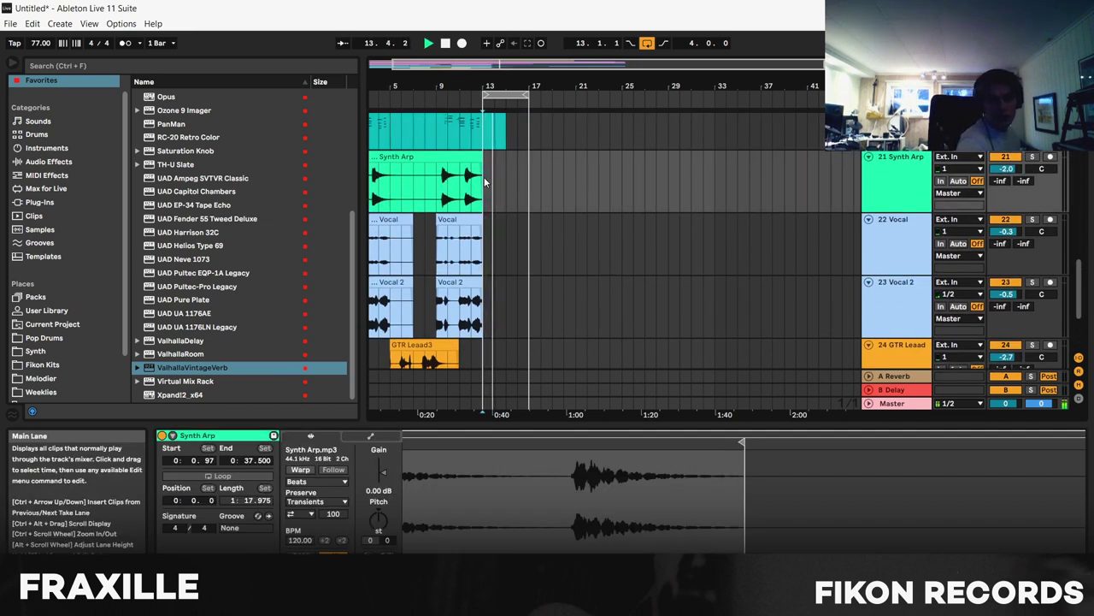
key("space")
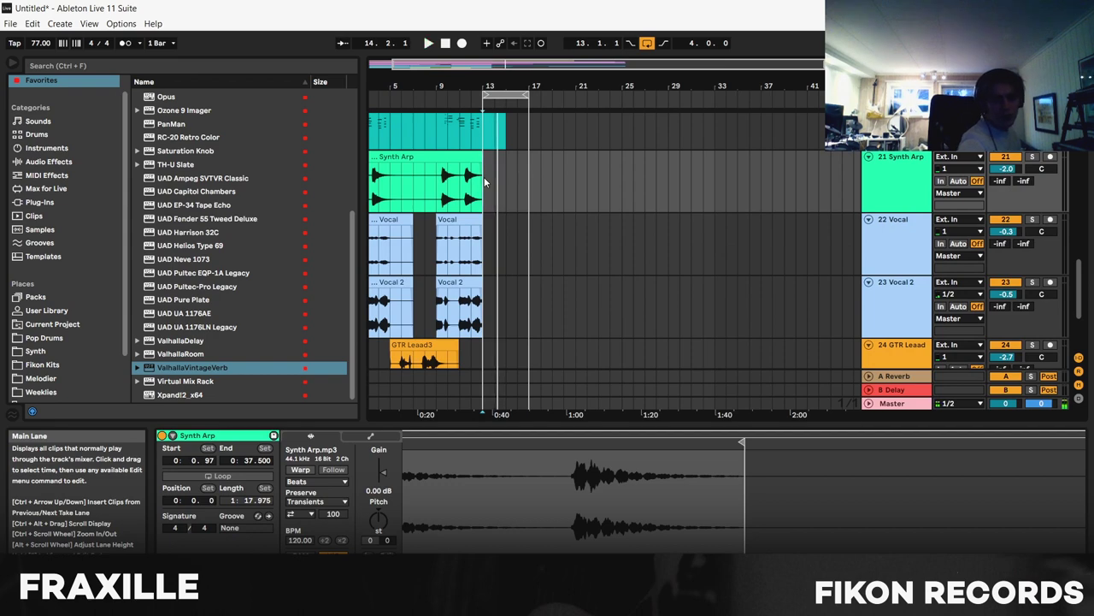
key("ctrl+alt+l")
Select the 20 Kontakt track and set the start position to bar 13
scroll(623, 267, "up", 4)
scroll(816, 289, "down", 1)
scroll(795, 299, "down", 2)
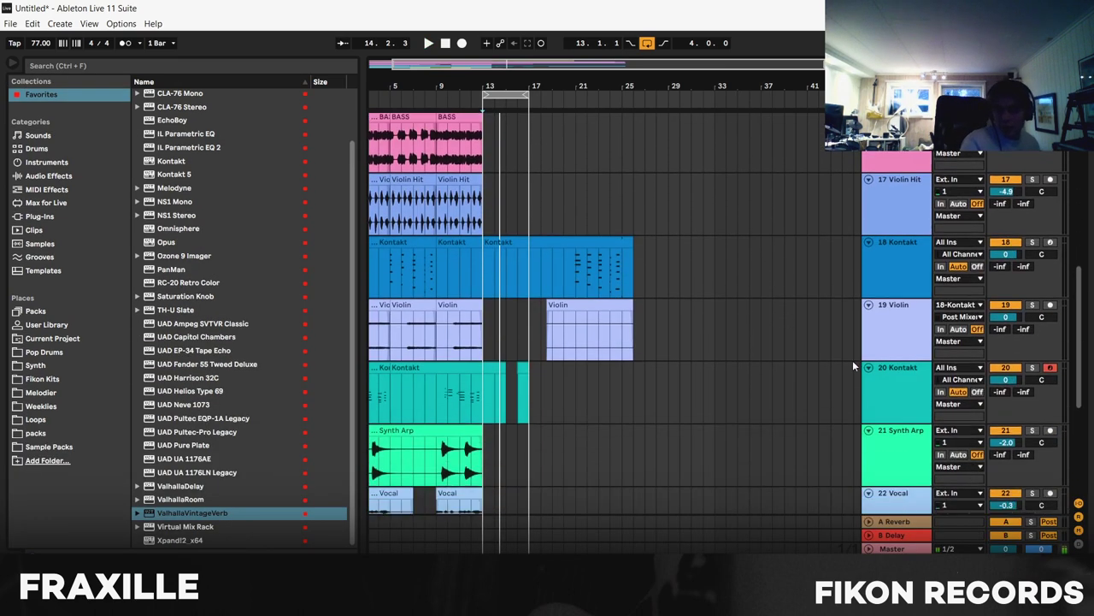
left_click(883, 390)
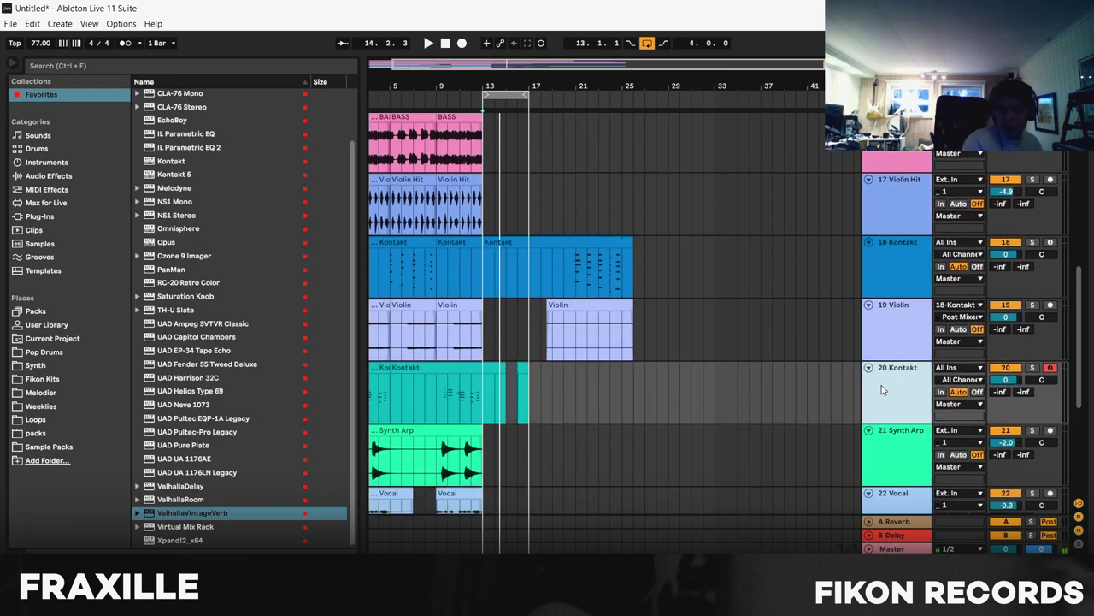
left_click(484, 383)
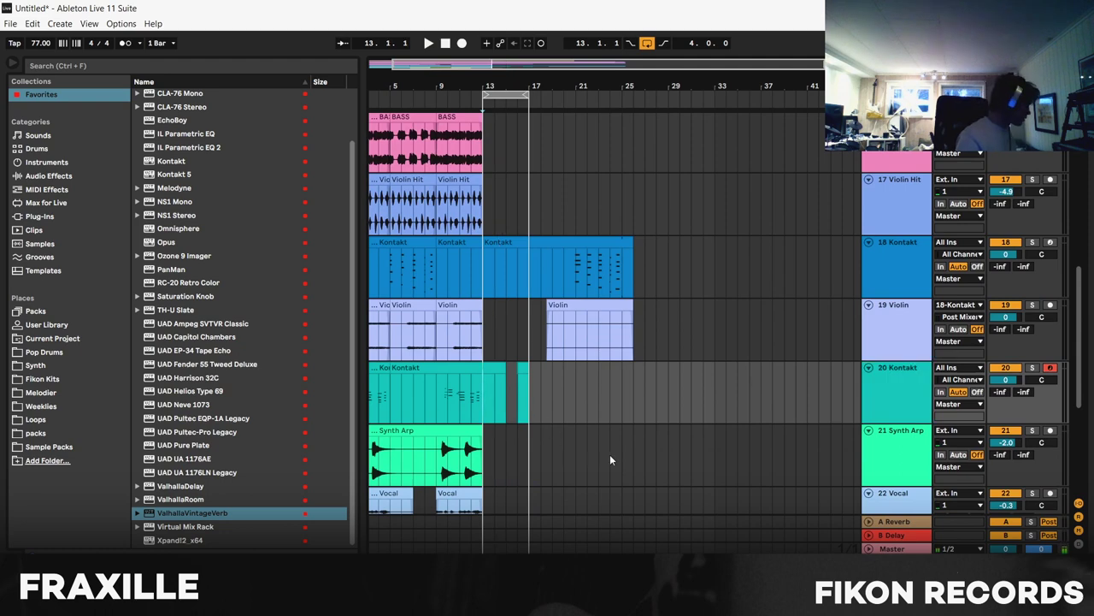
Open the one-bar Kontakt clip at bar 16 in an enlarged piano roll, then rebalance the split
double_click(522, 393)
left_click_drag(556, 301, 556, 209)
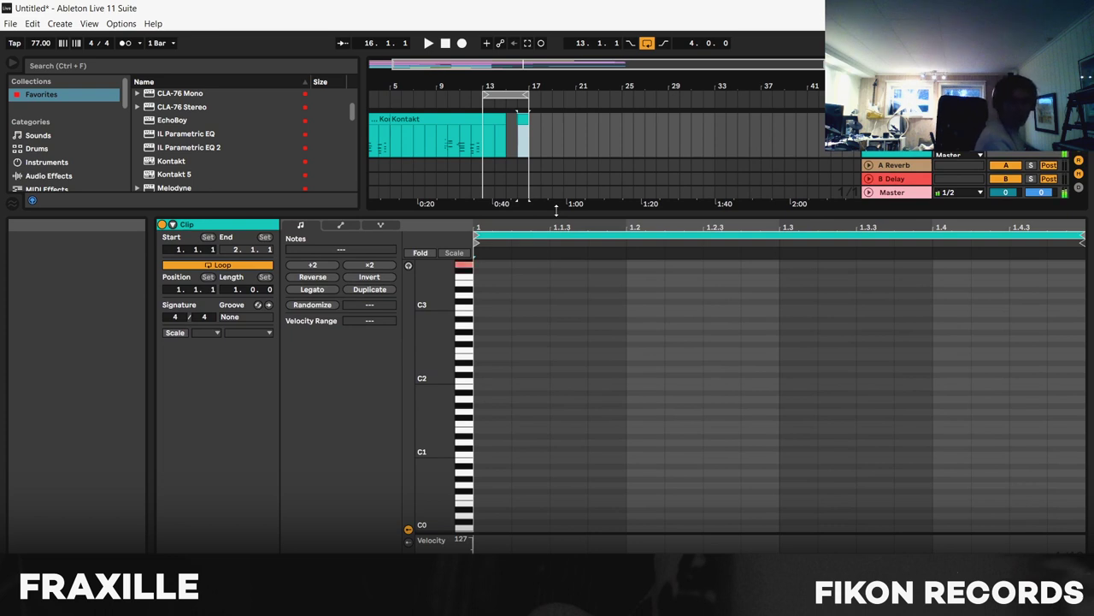
scroll(682, 453, "up", 5)
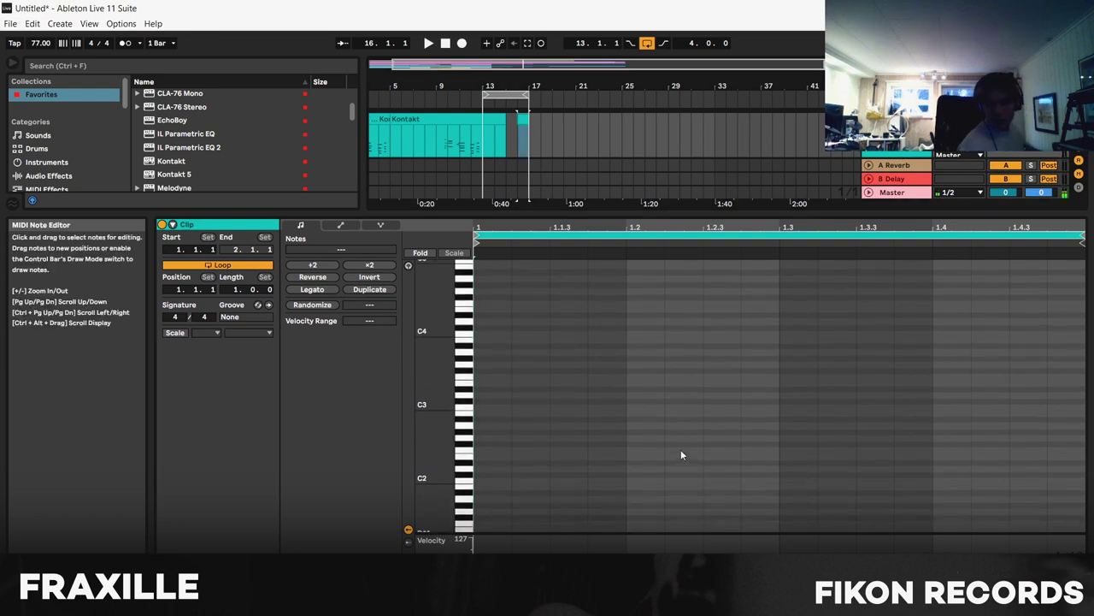
scroll(682, 454, "up", 2)
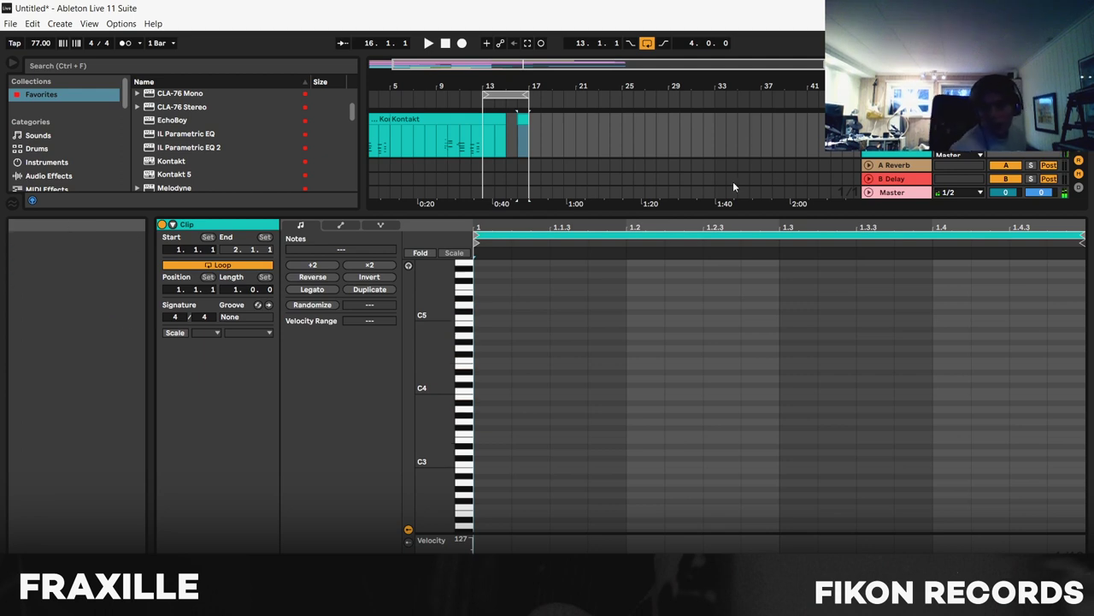
left_click_drag(718, 205, 719, 292)
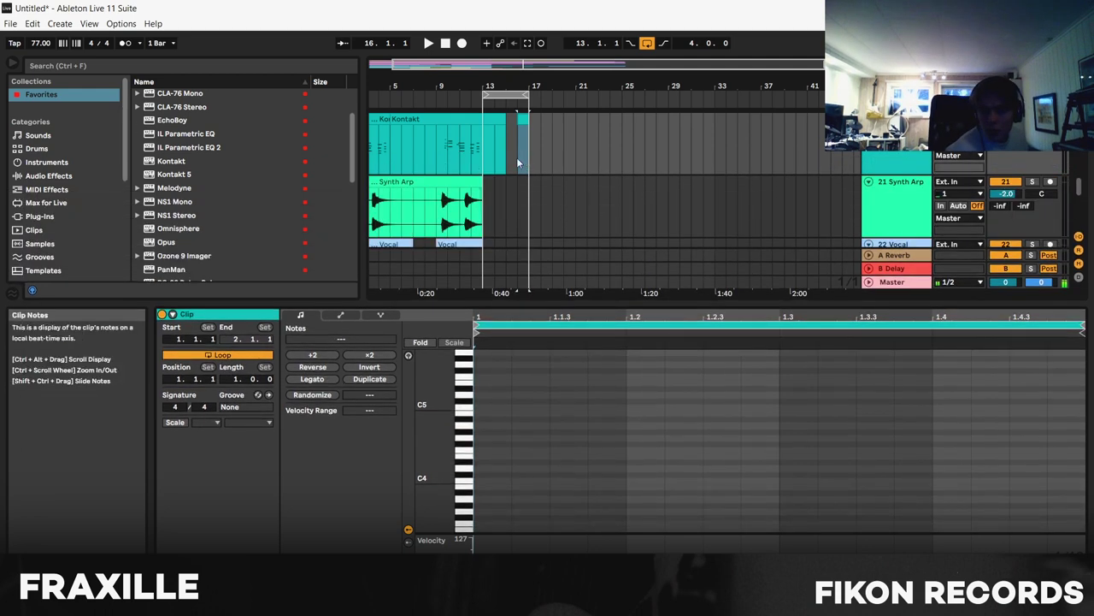
Hide the detail view and record a new Kontakt part from bar 13 with F9
left_click(480, 142)
key("ctrl+alt+l")
key("F9")
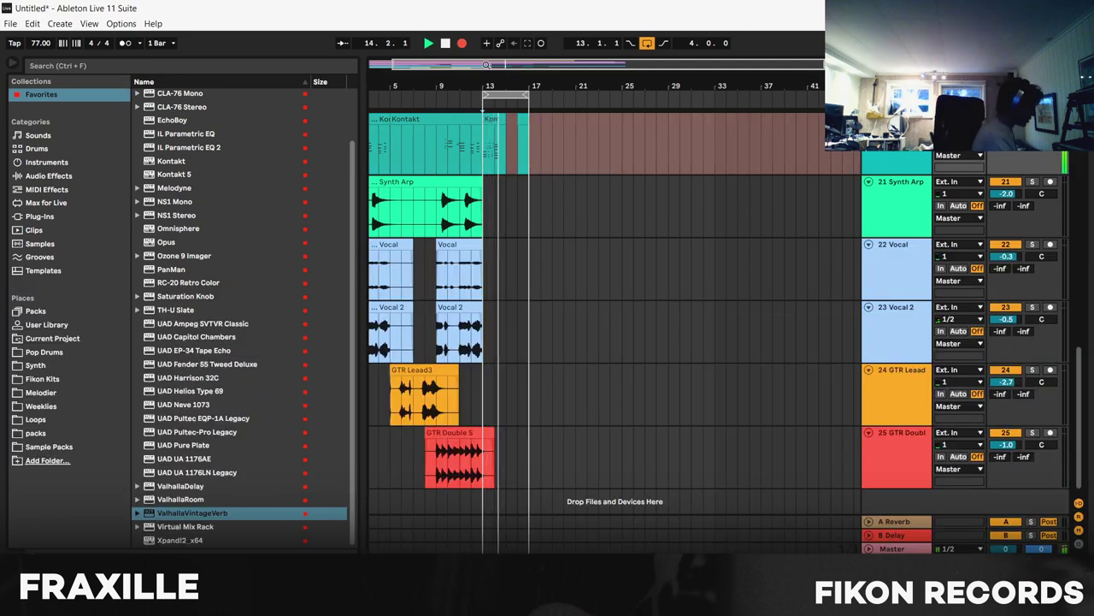
key("space")
scroll(1078, 308, "up", 1)
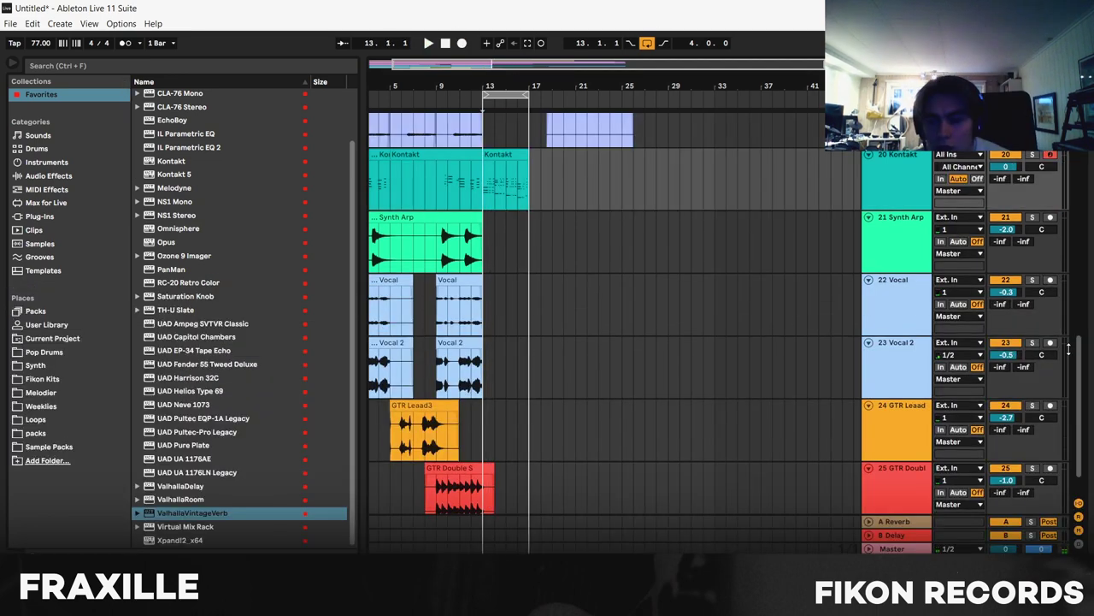
scroll(1077, 308, "up", 2)
scroll(1077, 308, "down", 2)
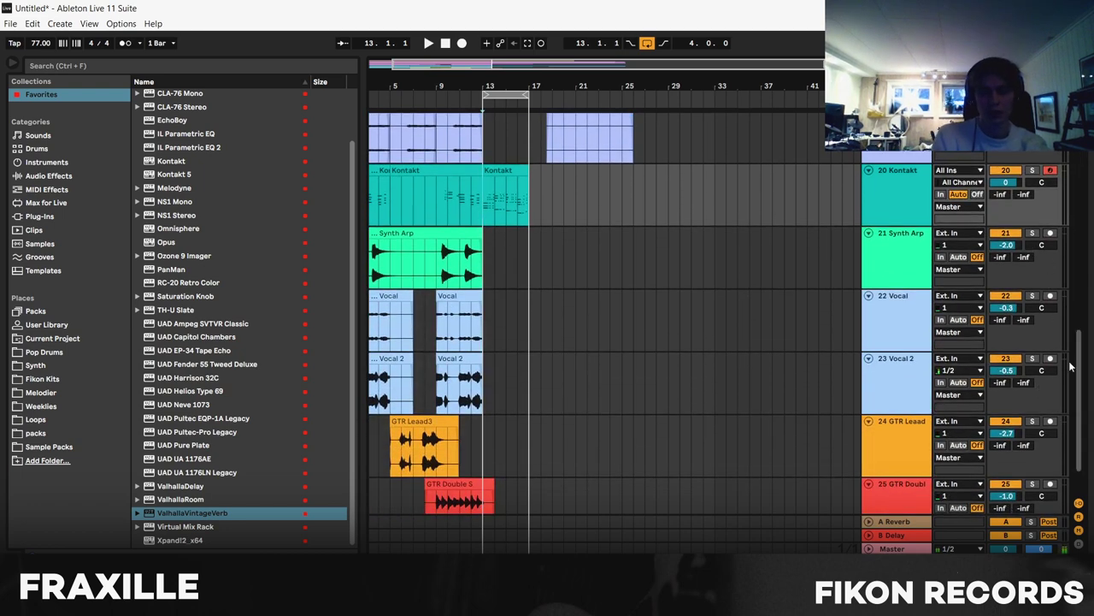
Play back the new Kontakt recording over the bar 13–17 loop
key("space")
scroll(581, 277, "down", 2)
scroll(568, 294, "up", 1)
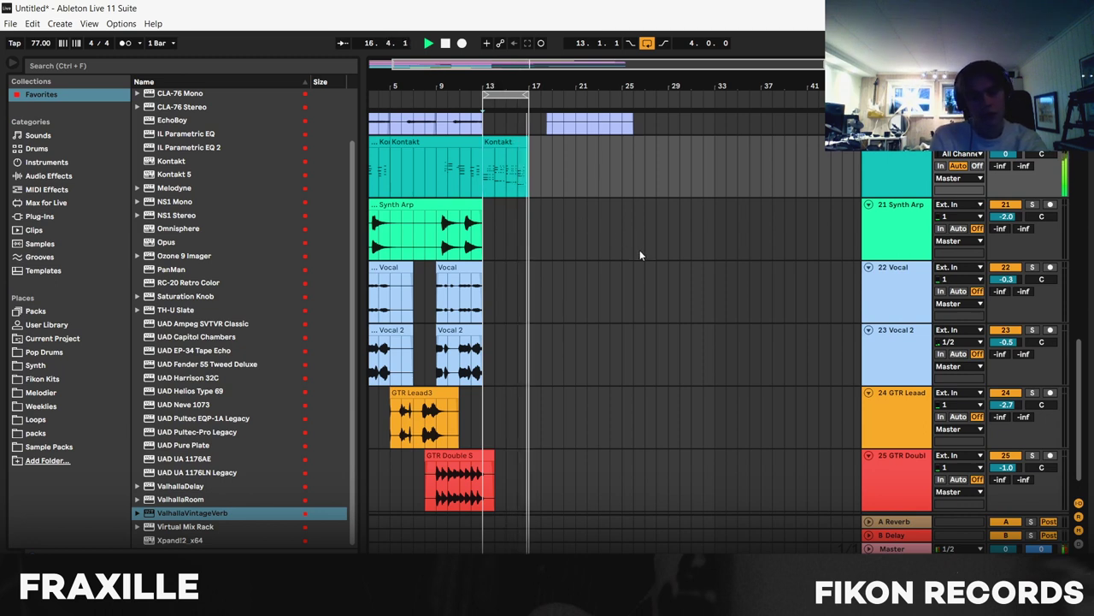
key("space")
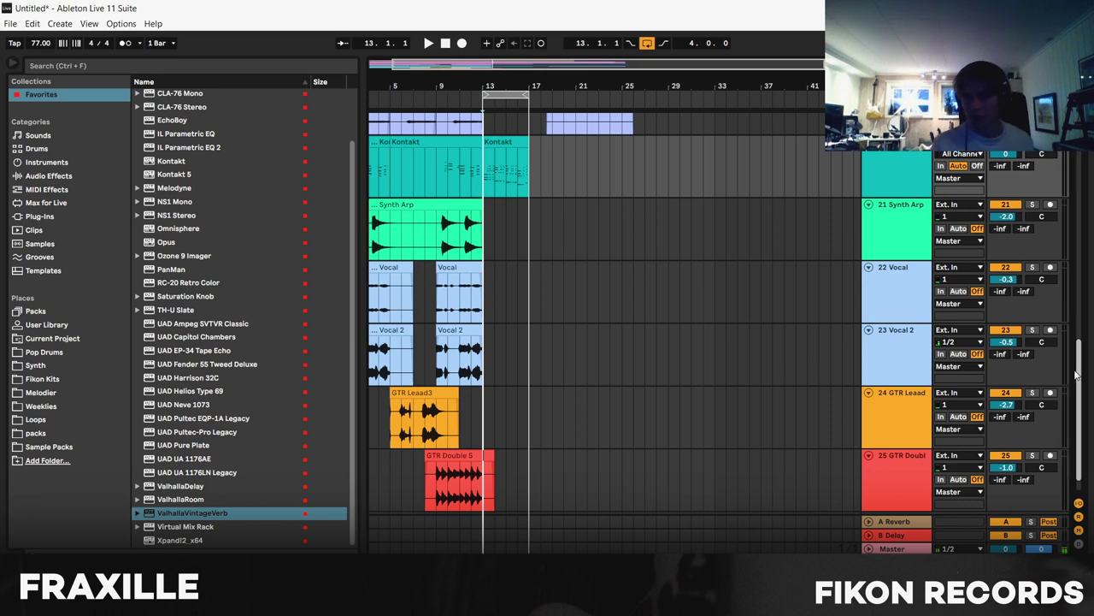
left_click_drag(1079, 358, 975, 269)
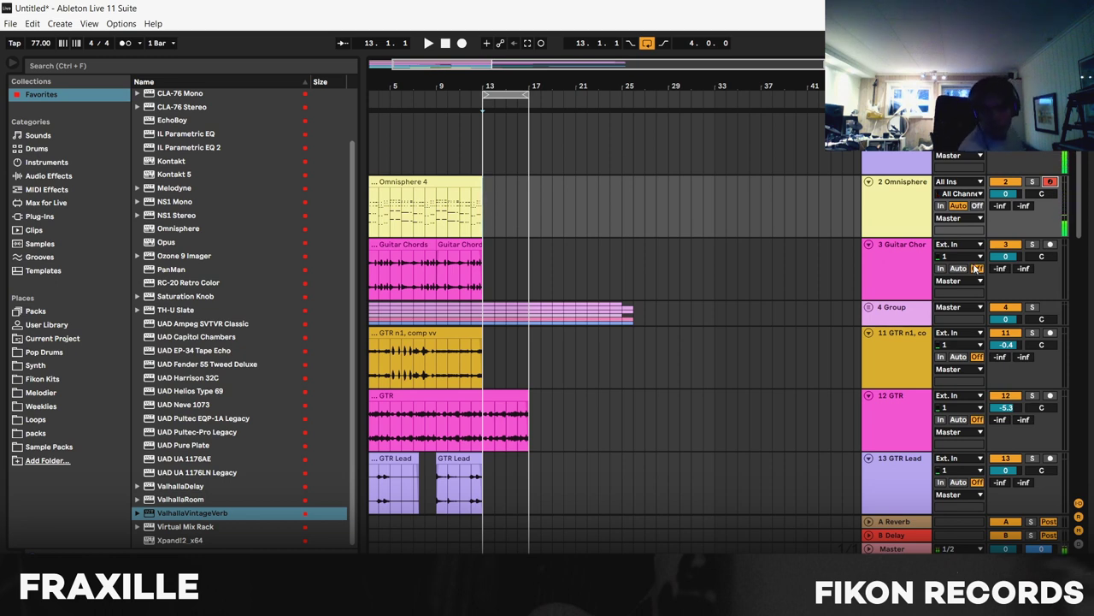
Record a short new Omnisphere take starting at bar 13
left_click(428, 43)
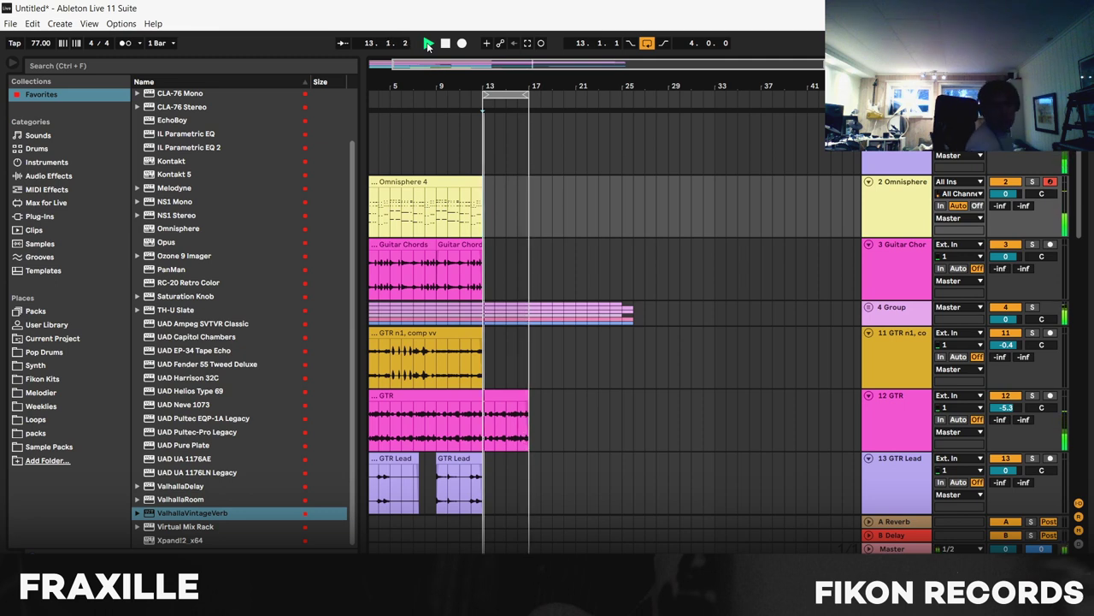
left_click(444, 42)
left_click(462, 42)
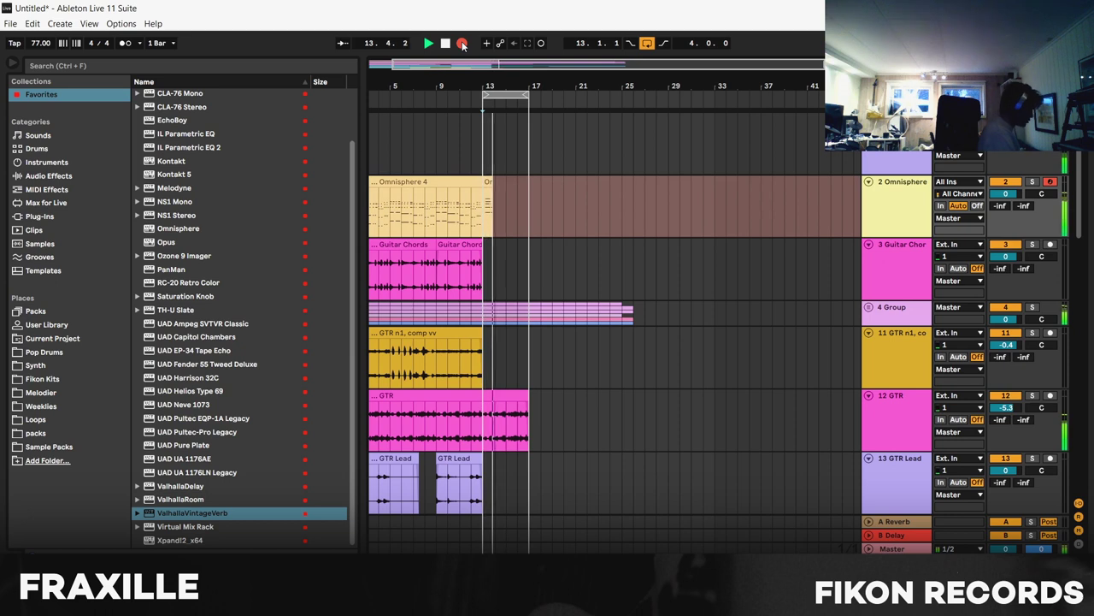
key("space")
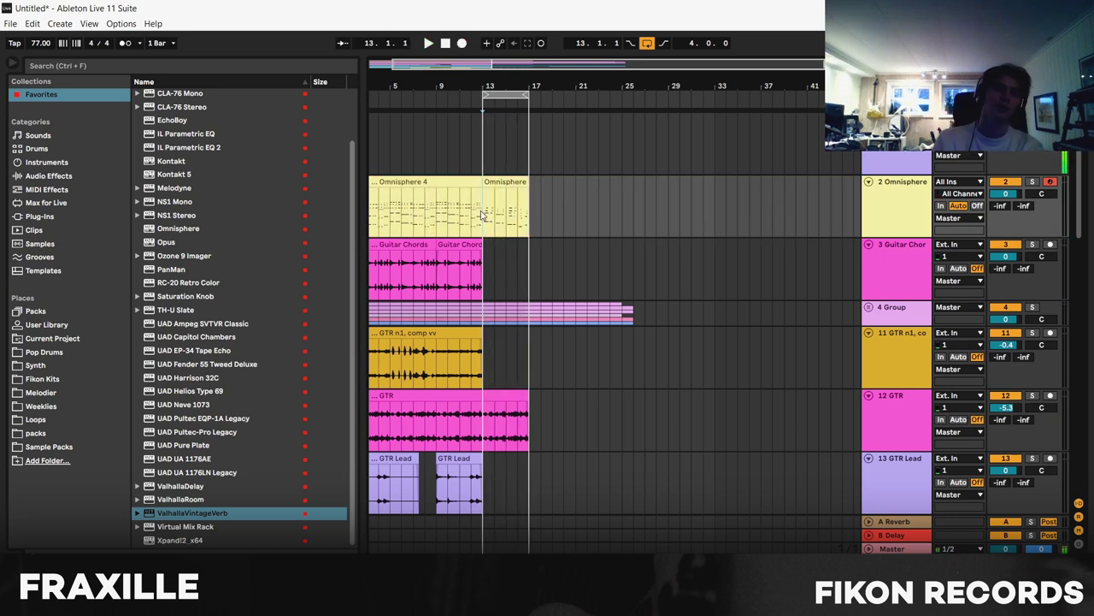
Enable the metronome with track 2 soloed, then play the new part back from bar 13
left_click(1033, 182)
left_click(123, 43)
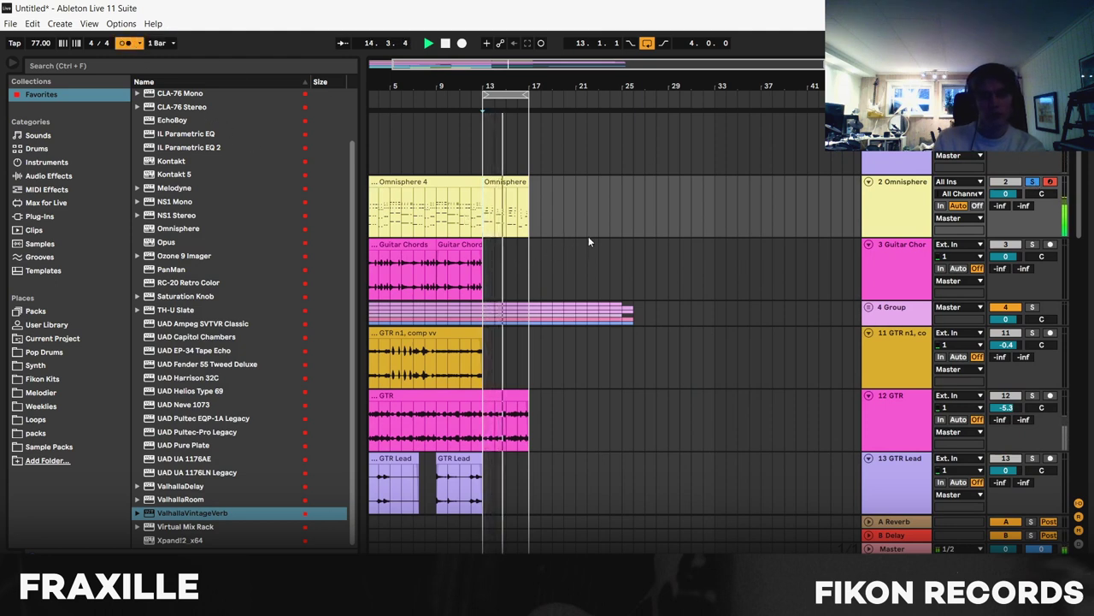
left_click(1033, 182)
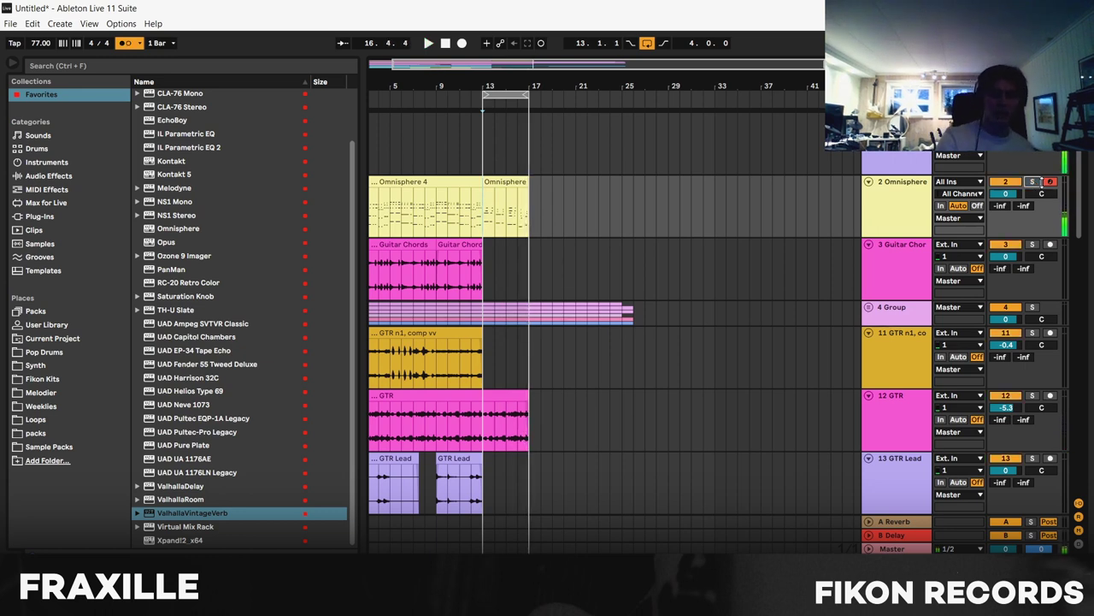
key("space")
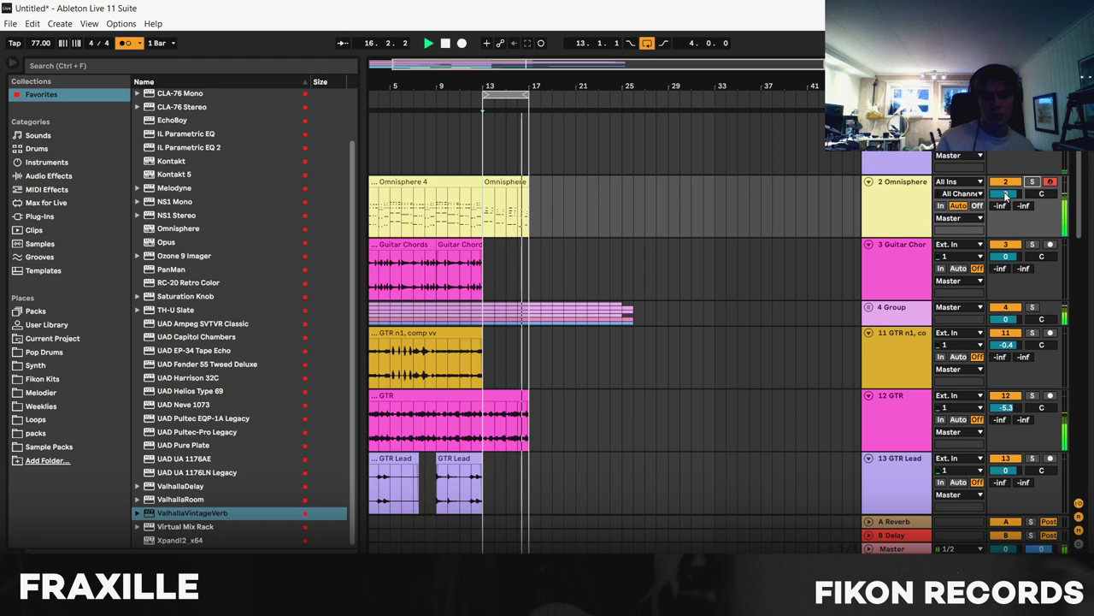
left_click(445, 43)
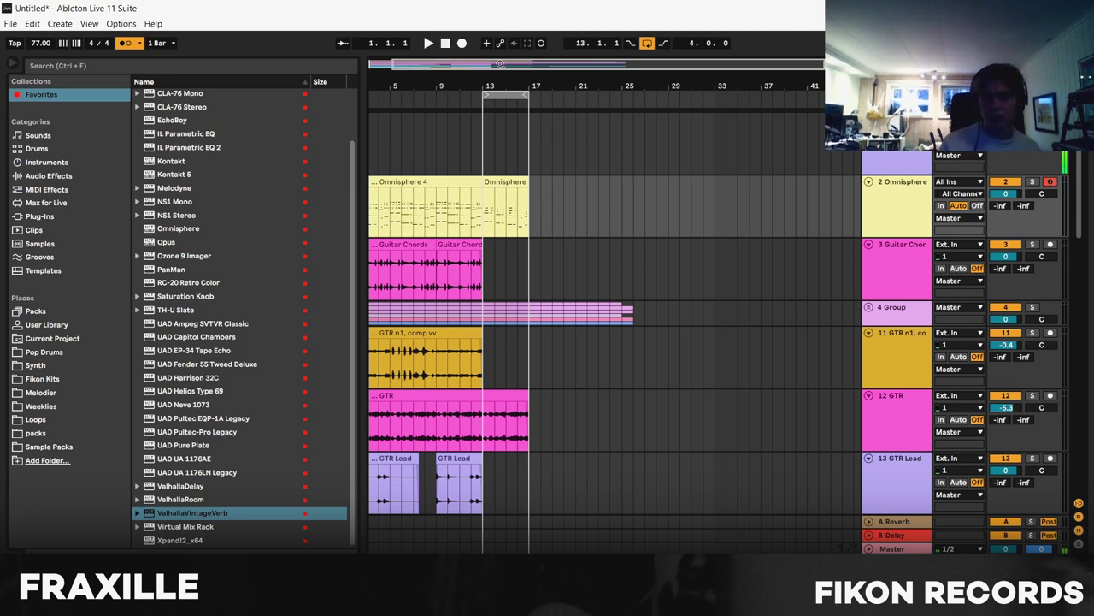
left_click_drag(492, 63, 491, 56)
Select the GTR clip on track 12 and play track 11 from bar 13
scroll(524, 268, "down", 5)
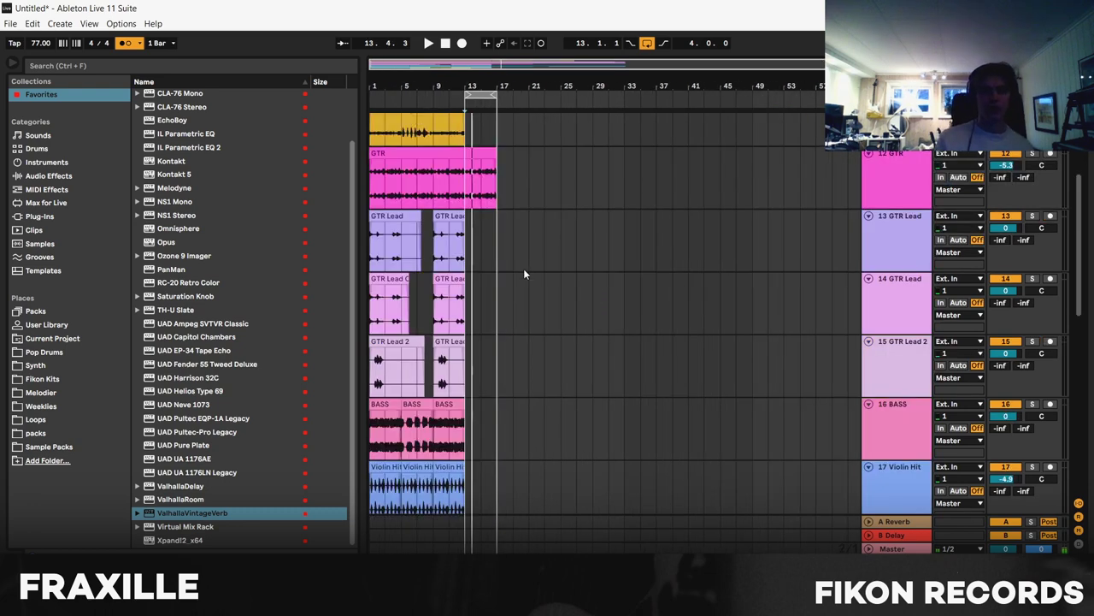
left_click(493, 164)
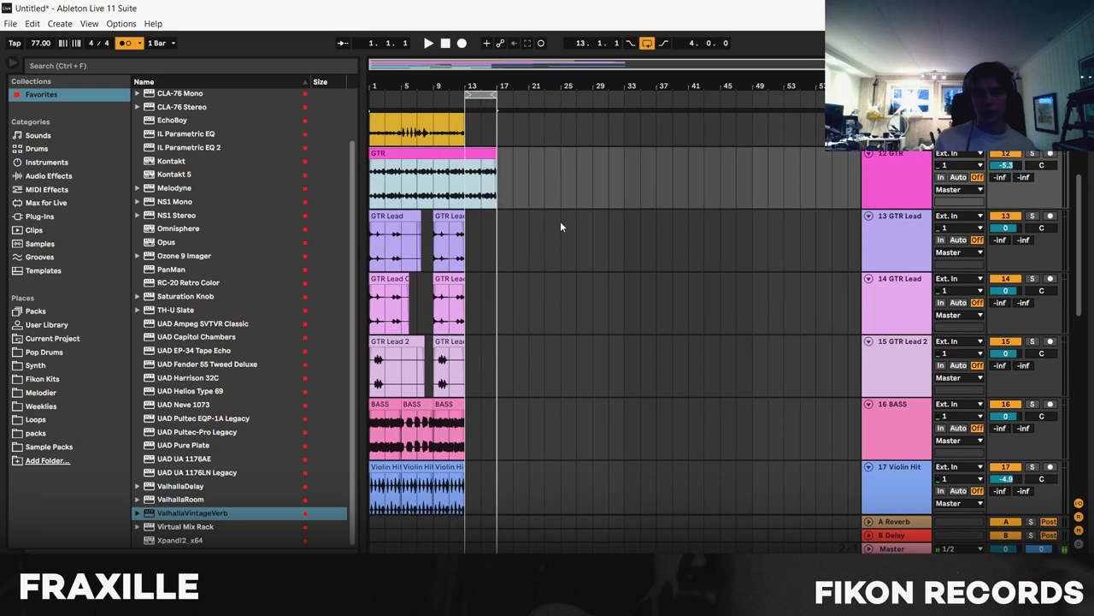
scroll(530, 184, "up", 2)
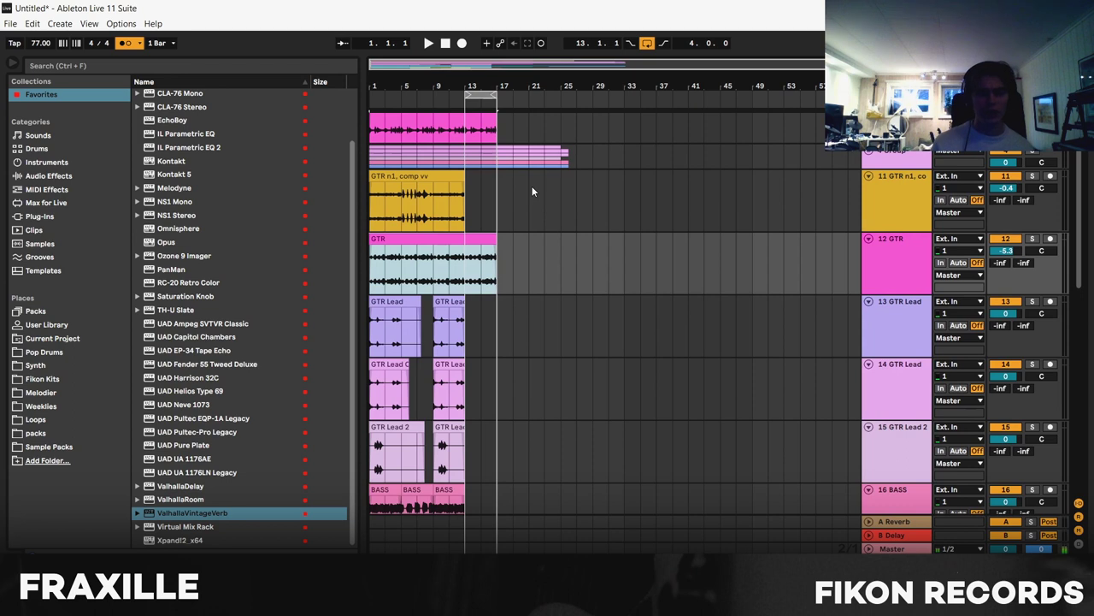
left_click(467, 194)
key("space")
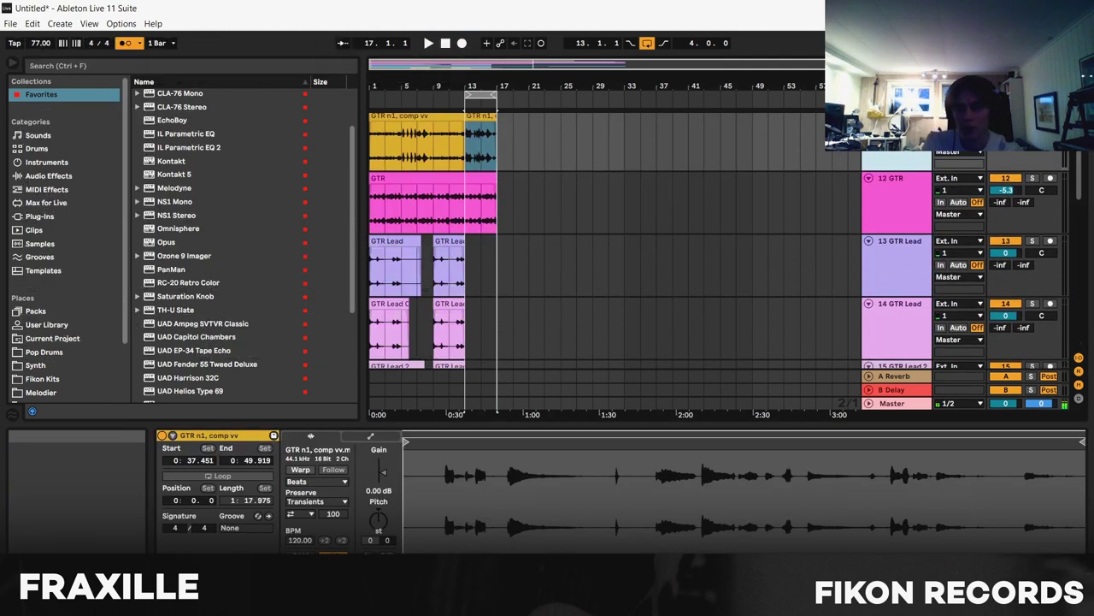
Audition the GTR n1 guitar soloed, then stop and set the BASS start at bar 13
scroll(1061, 168, "up", 2)
left_click(1033, 173)
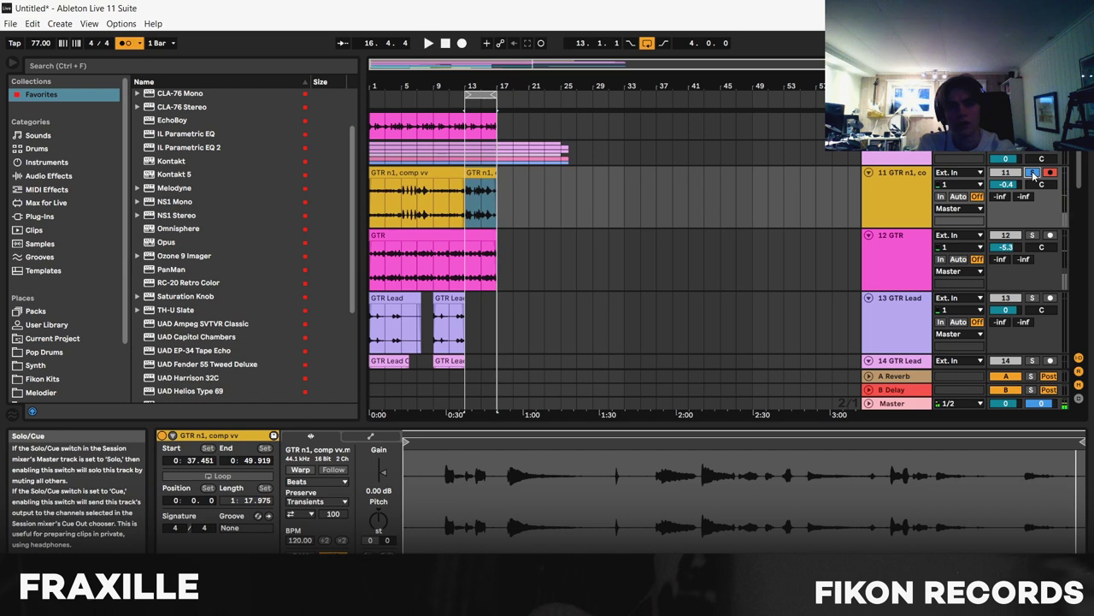
left_click(1033, 173)
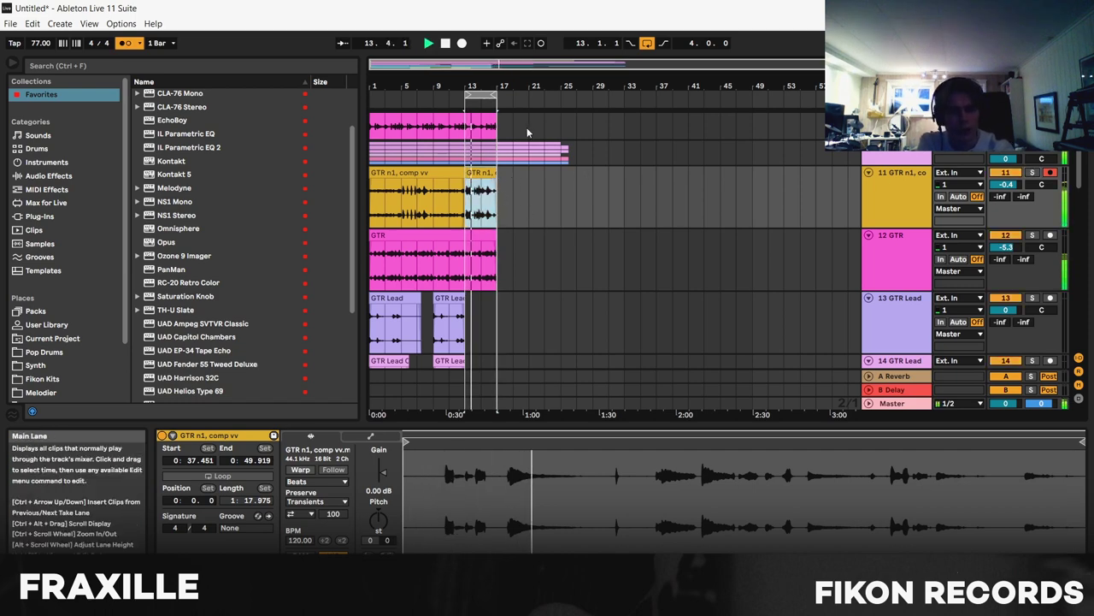
scroll(659, 307, "up", 2)
key("space")
scroll(659, 307, "down", 5)
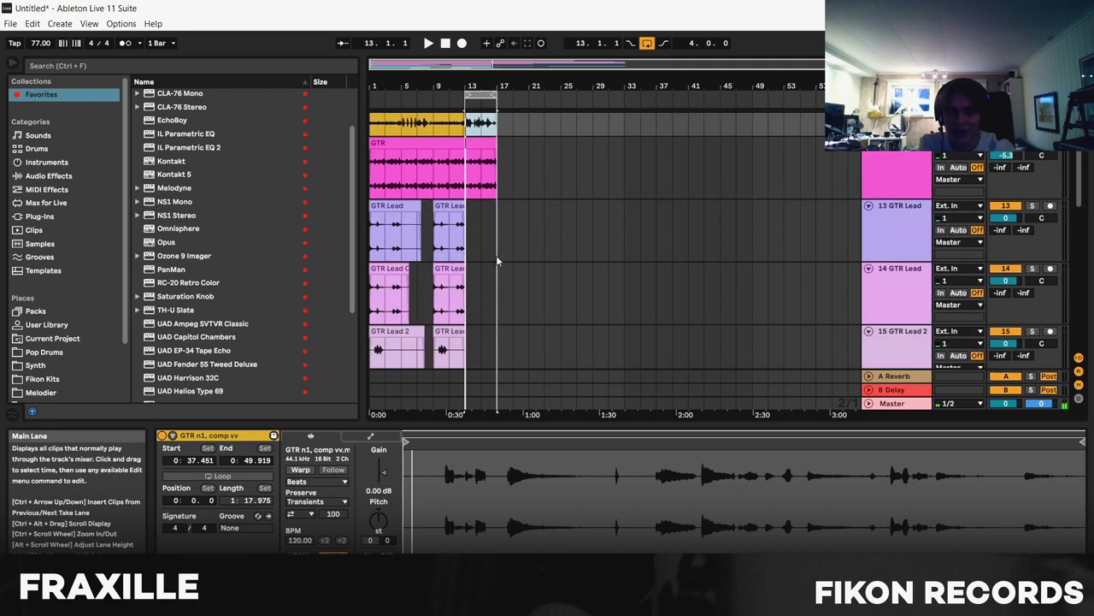
scroll(466, 268, "down", 2)
scroll(466, 268, "up", 2, "ctrl")
left_click(490, 331)
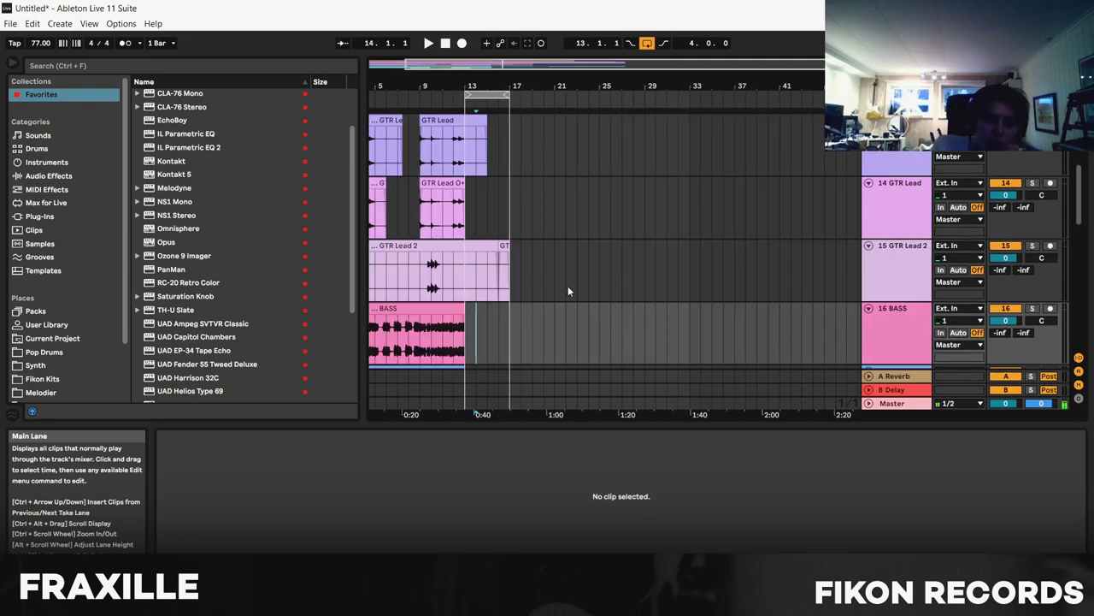
Play the section from bar 13 and listen back to the new bass part
left_click(466, 204)
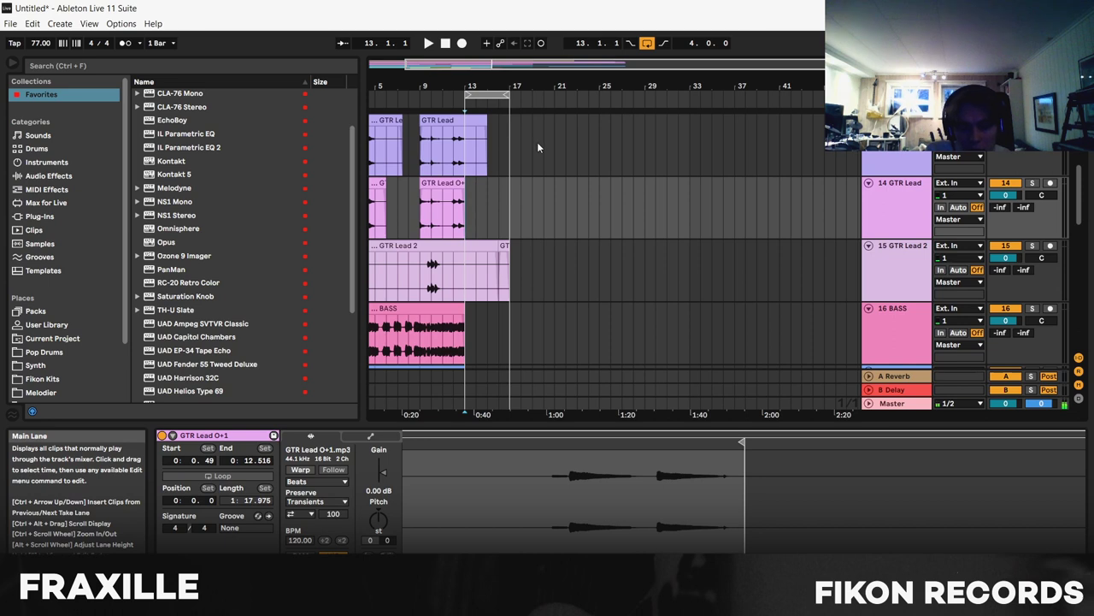
key("space")
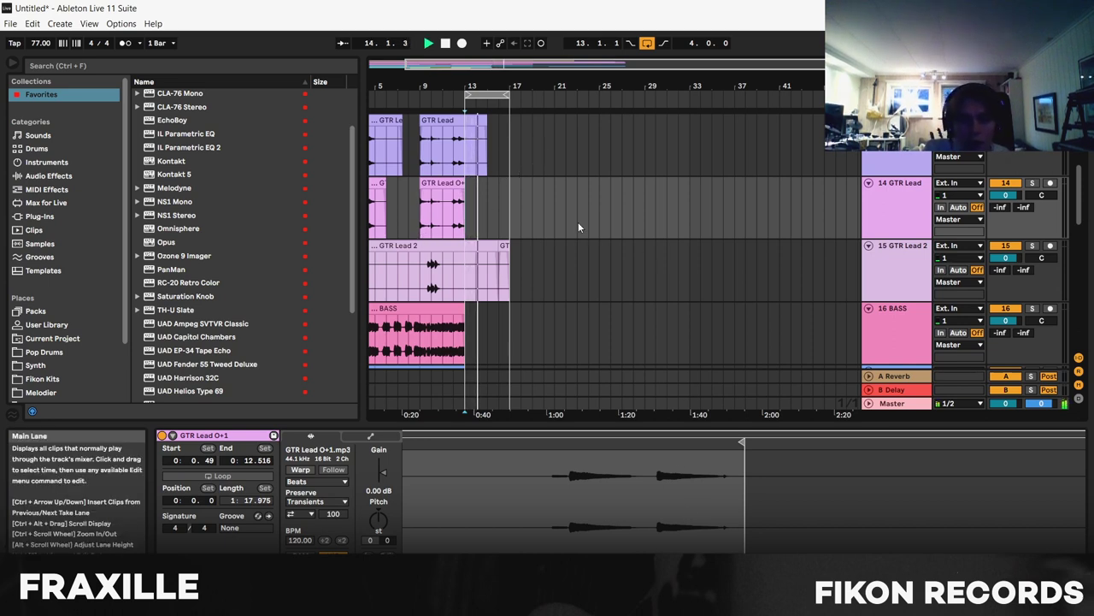
key("space")
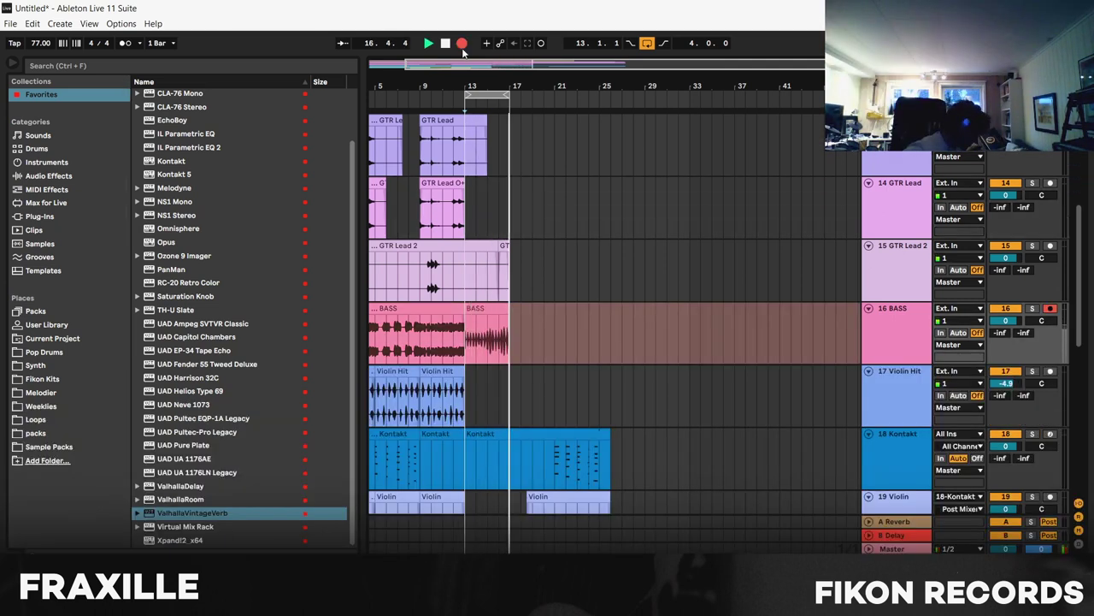
scroll(1059, 312, "up", 8)
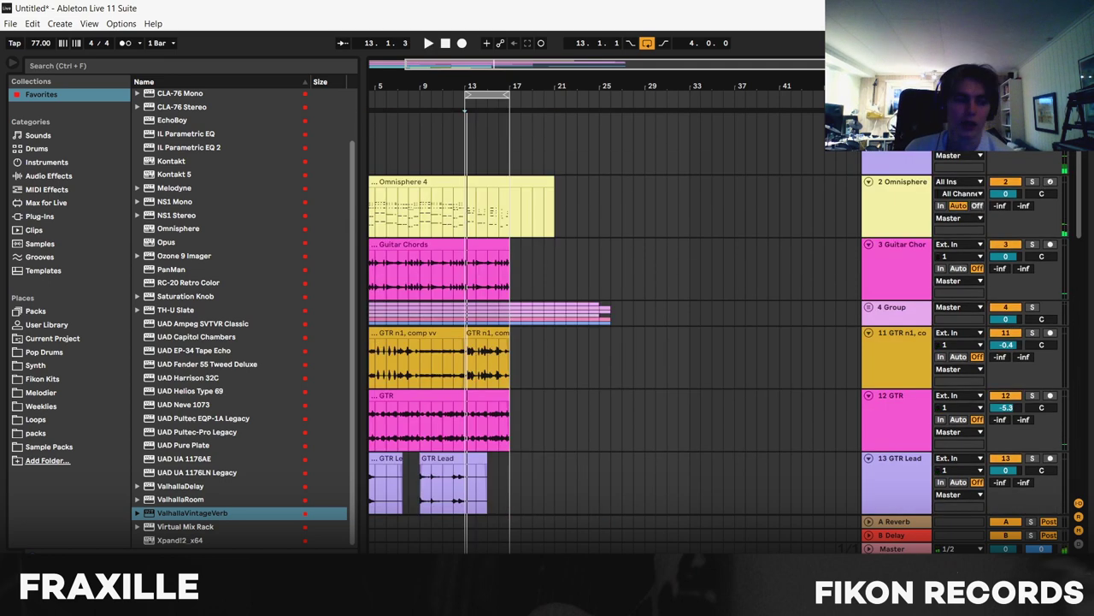
scroll(1051, 153, "down", 8)
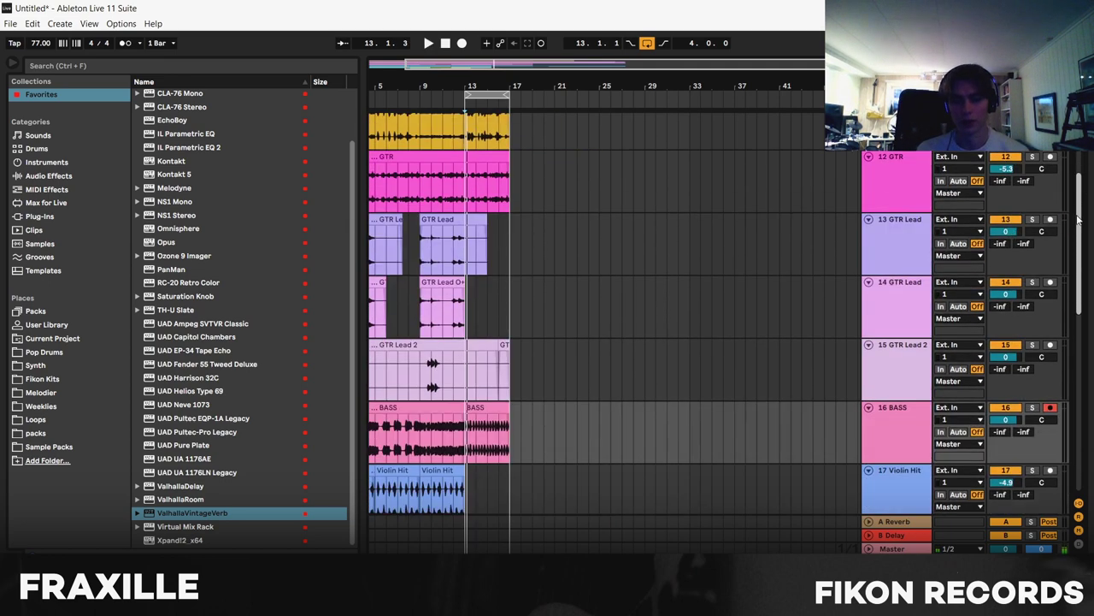
key("space")
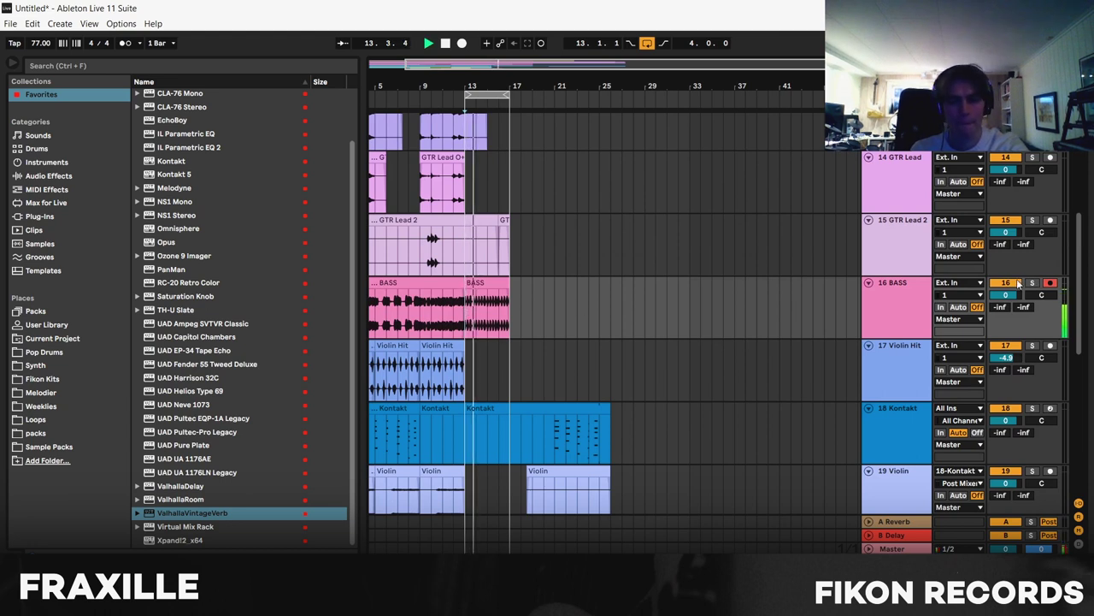
Hear the BASS track soloed from bar 13, then unsolo it
scroll(1079, 295, "down", 1)
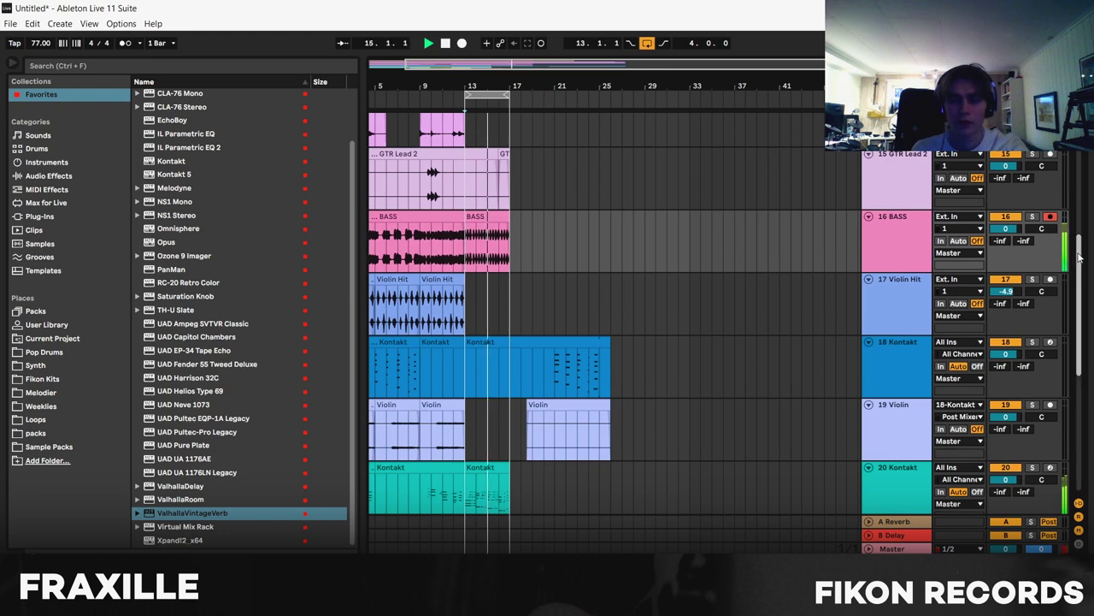
scroll(1080, 268, "down", 1)
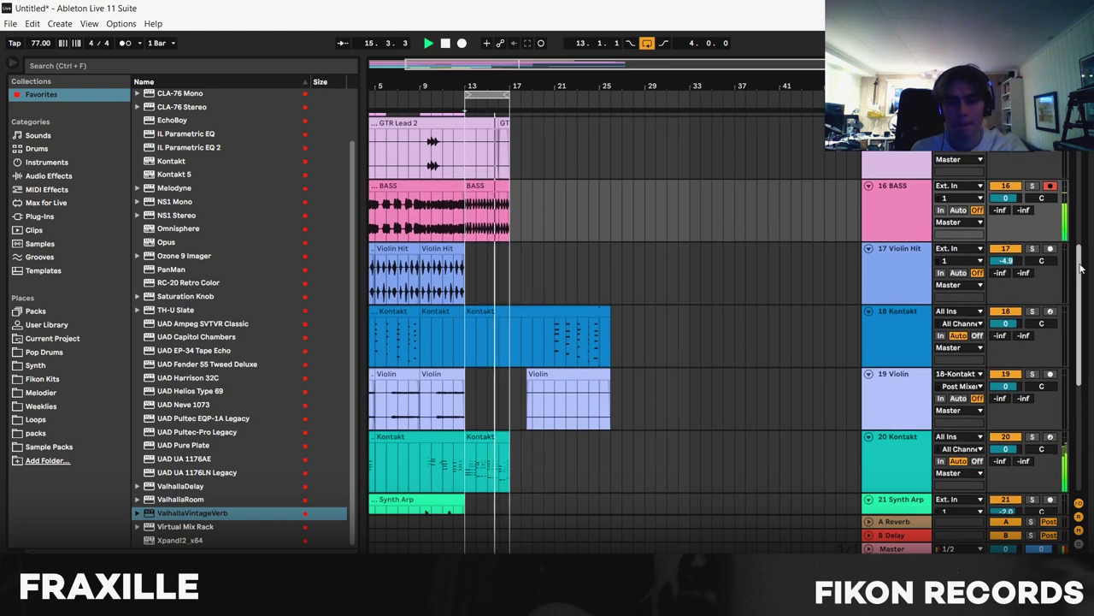
scroll(1080, 268, "down", 1)
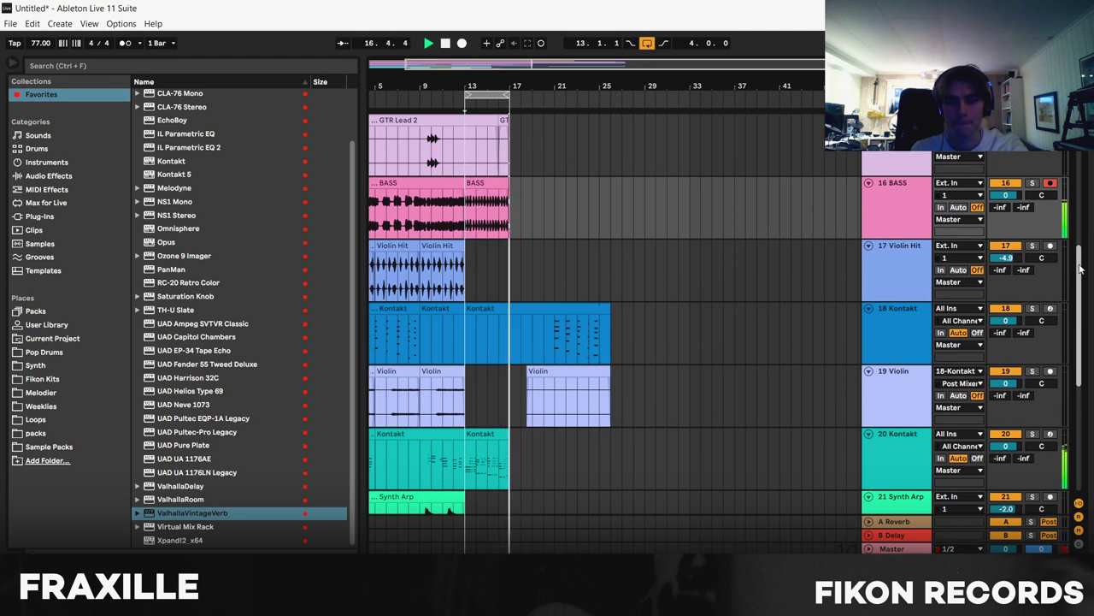
left_click(1032, 183)
key("space")
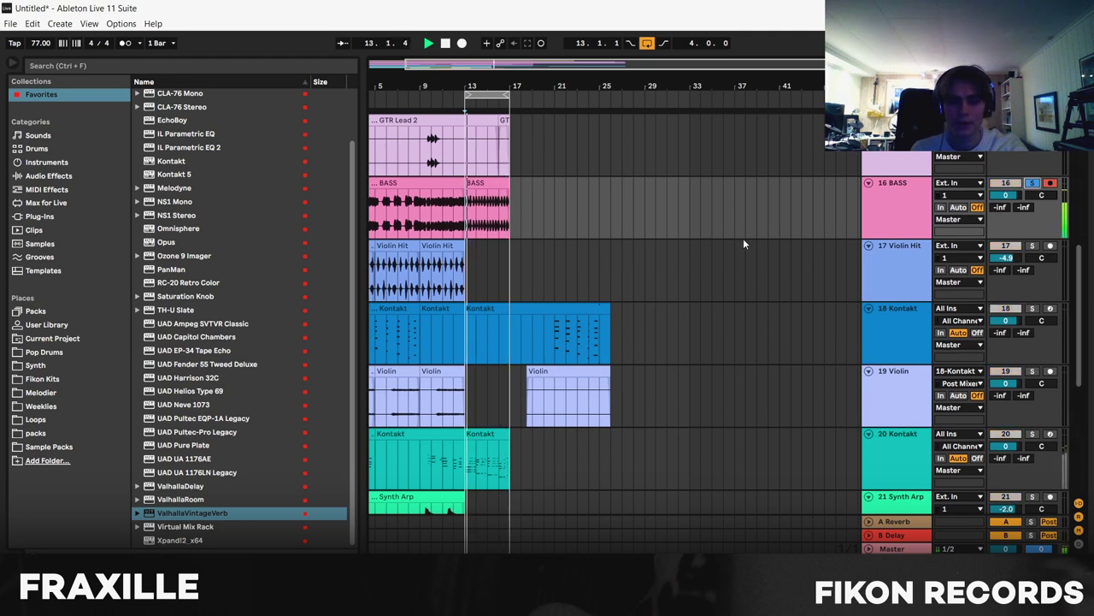
left_click(1032, 183)
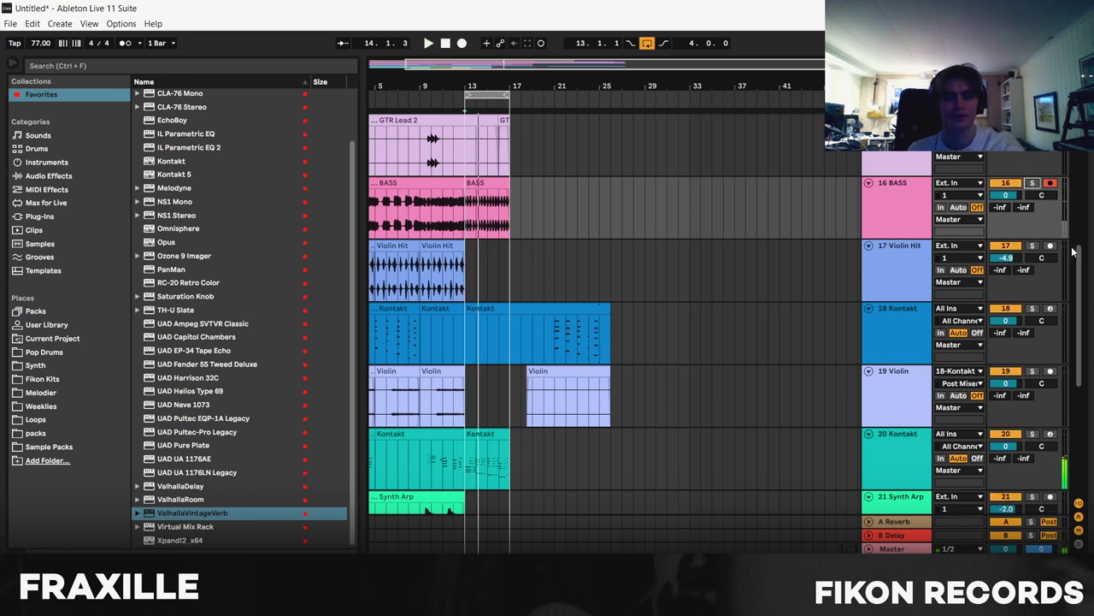
left_click_drag(1075, 254, 1081, 275)
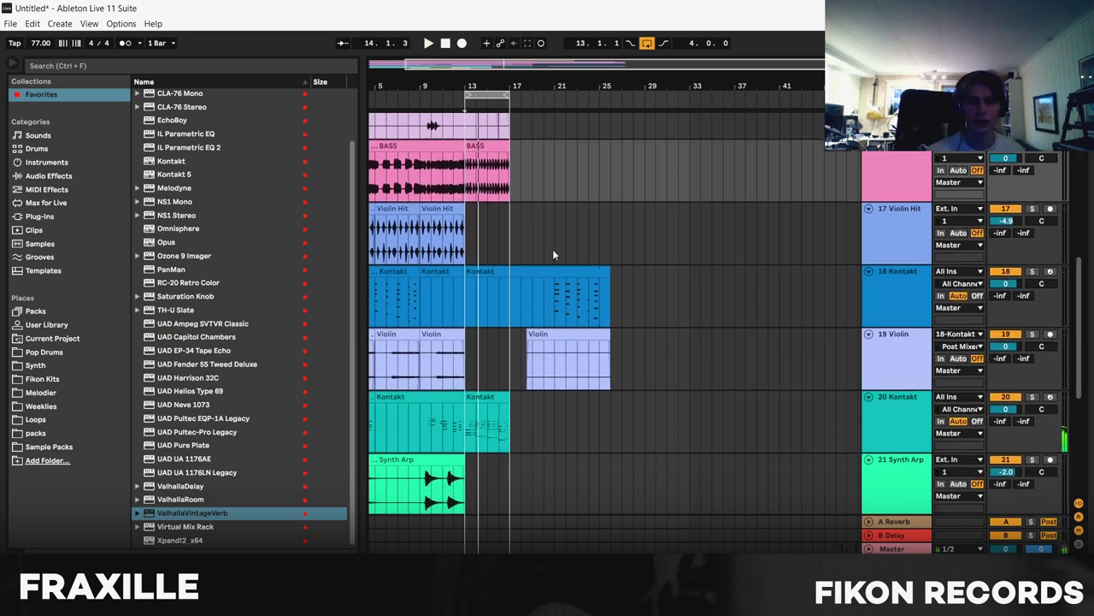
Select the new bass section at bars 13–17, then the whole arrangement from bar 1 to 17
left_click(473, 149)
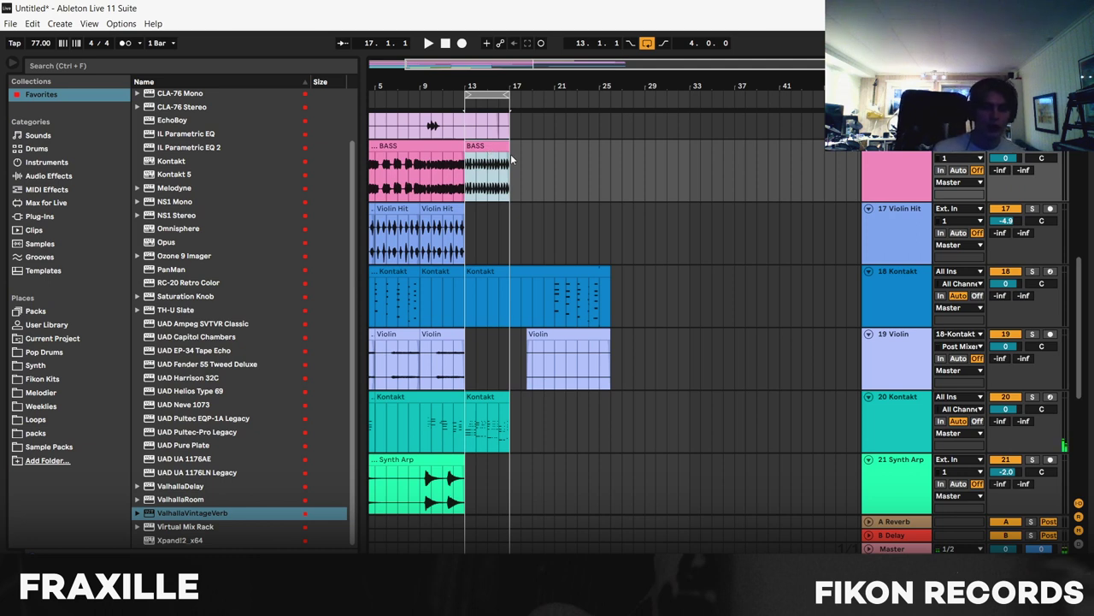
left_click(884, 178)
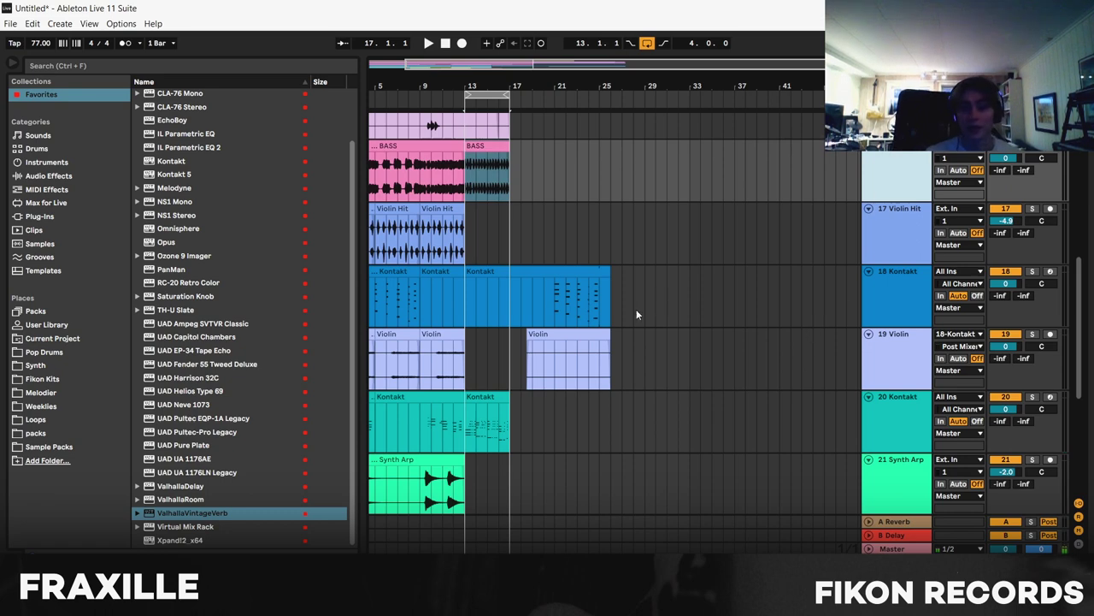
scroll(1084, 282, "up", 4)
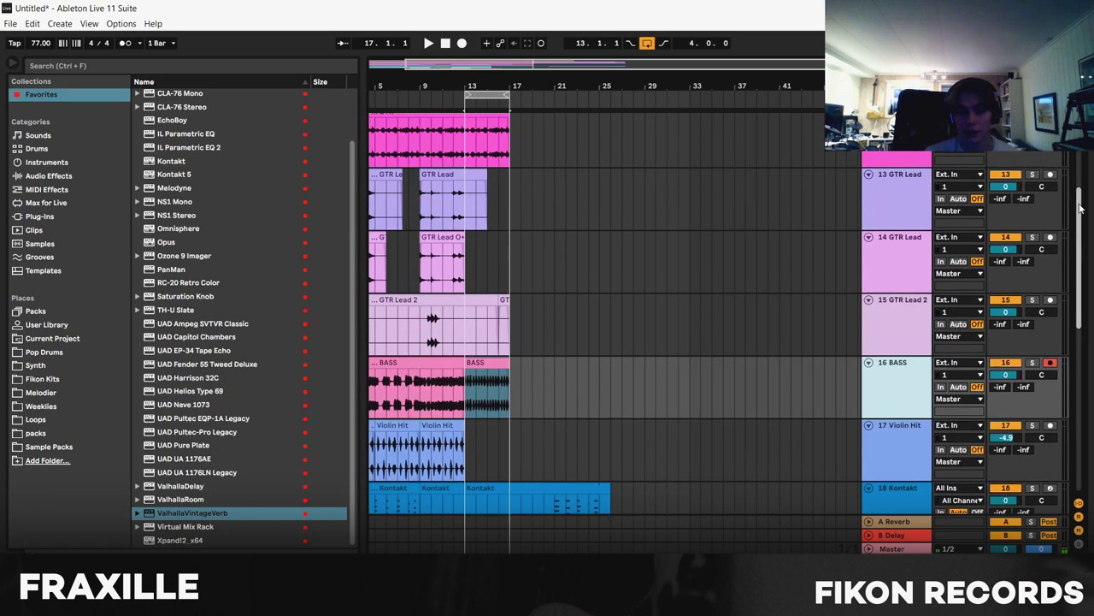
scroll(750, 341, "down", 6)
left_click(751, 341)
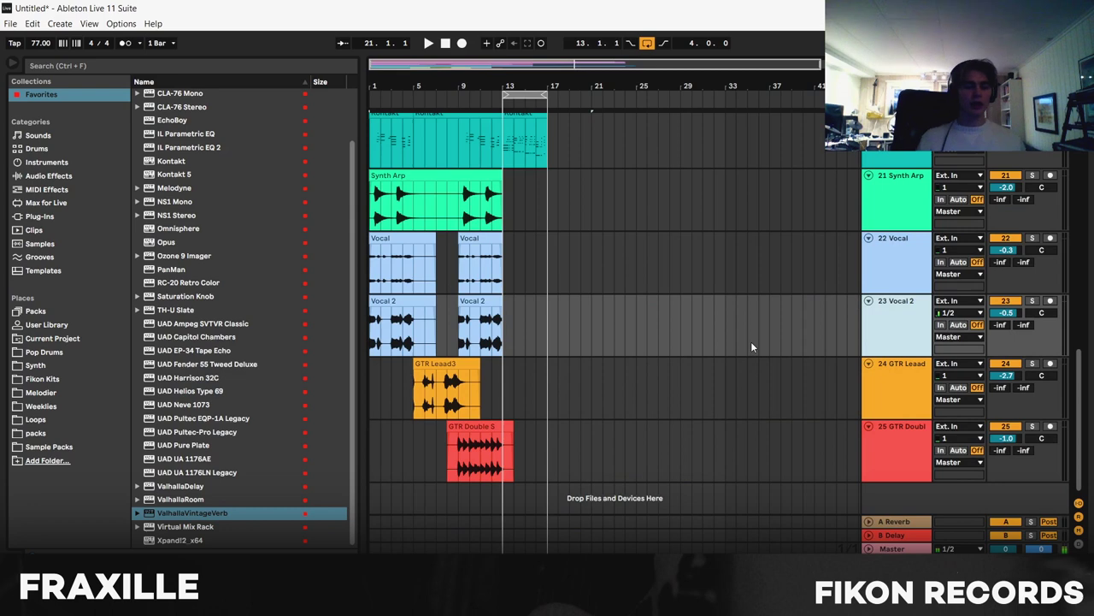
key("ctrl+a")
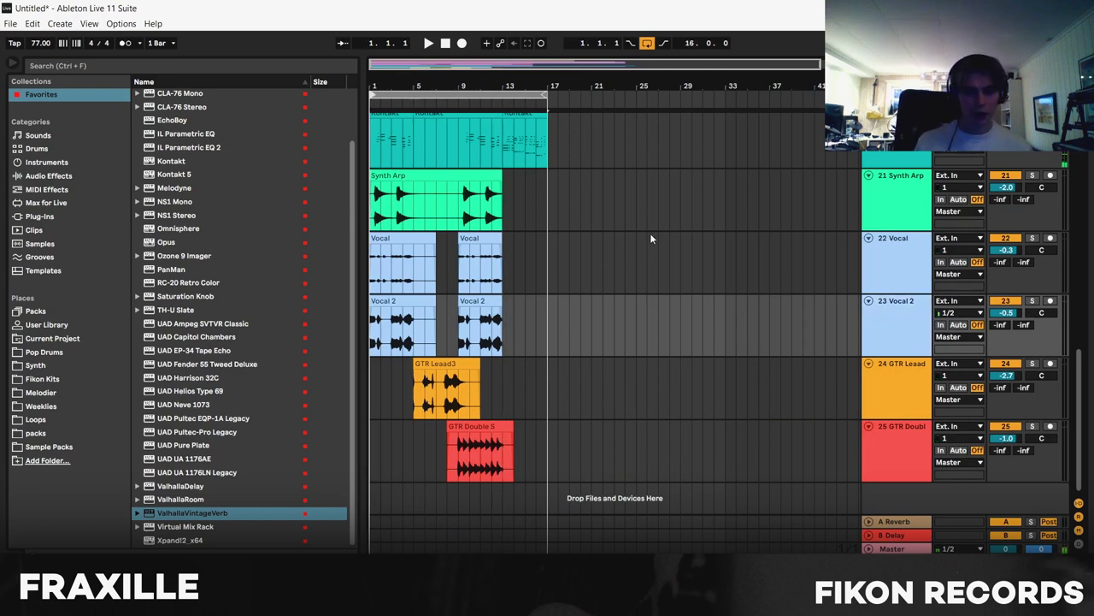
left_click_drag(1079, 367, 1079, 171)
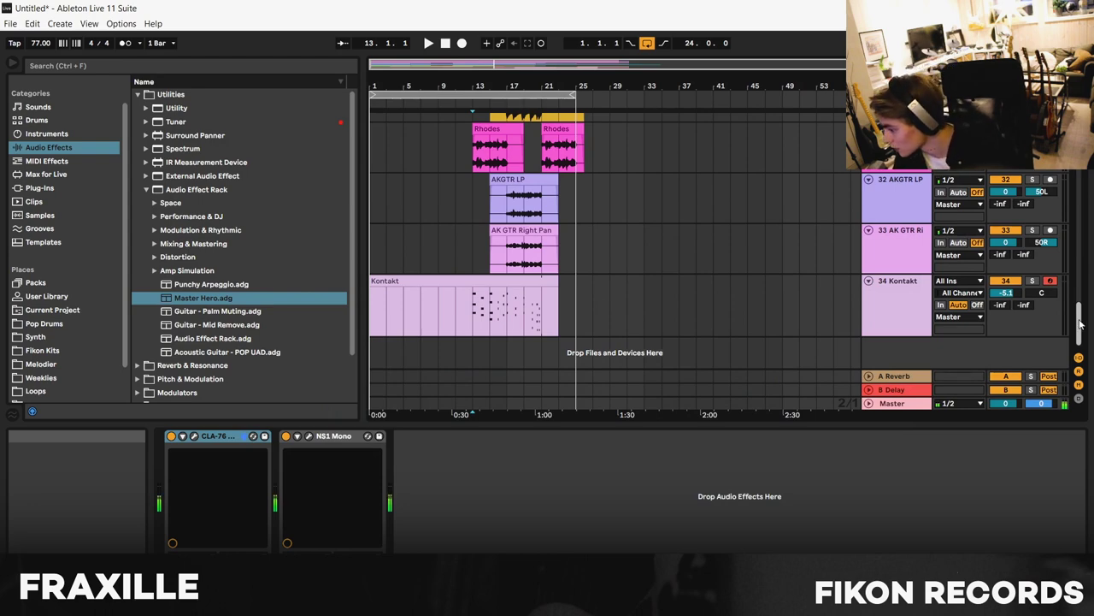
Select a short range inside the GTR clip and set playback start at bar 13 on AKGTR LP
left_click_drag(1080, 323, 1086, 171)
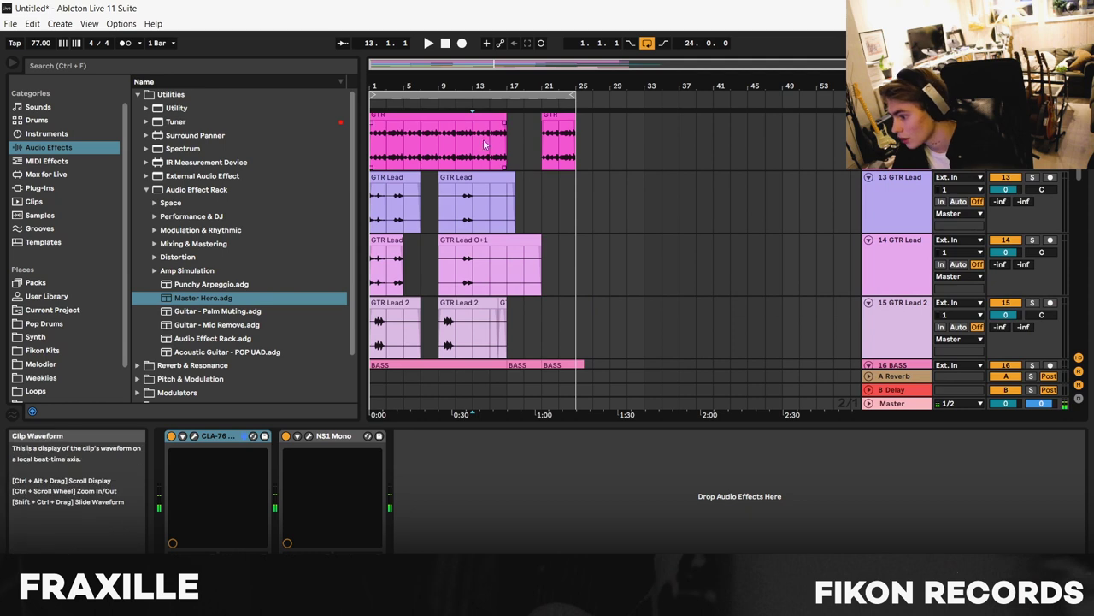
left_click_drag(477, 132, 573, 143)
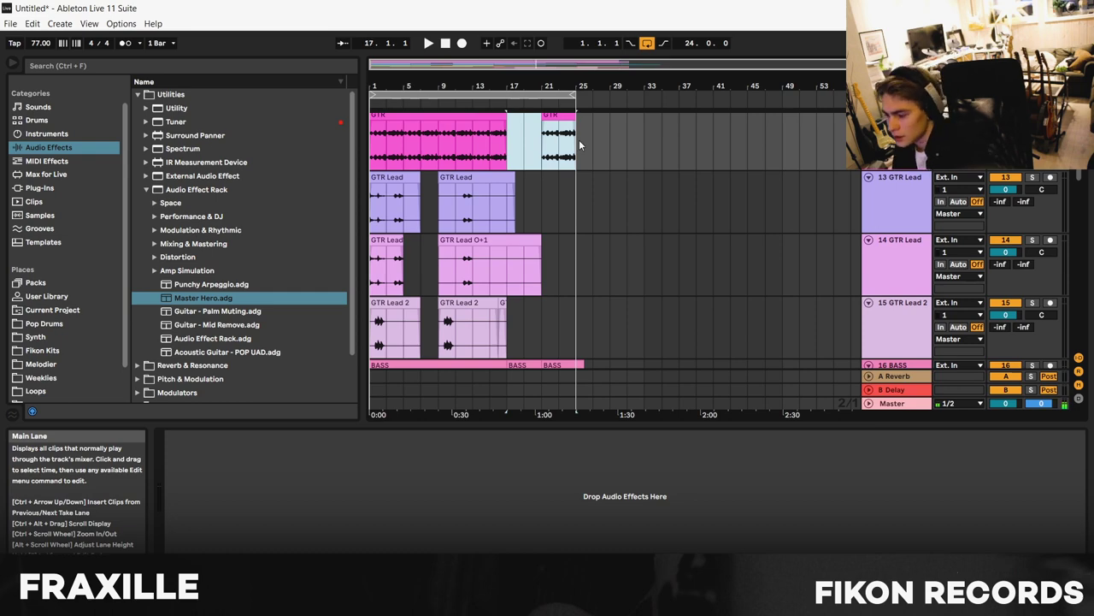
left_click_drag(1080, 171, 1067, 301)
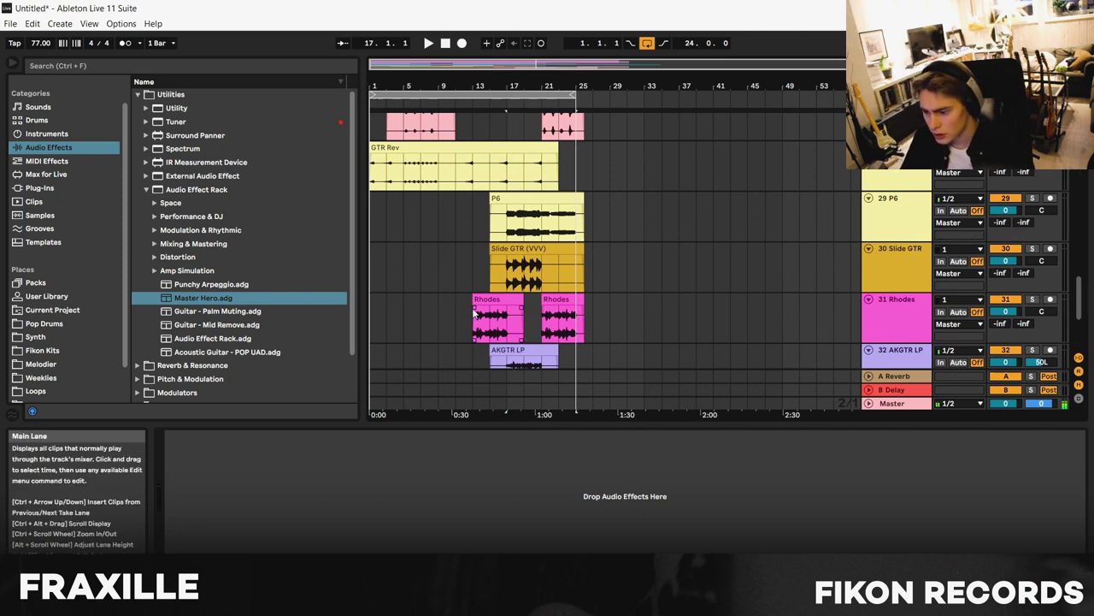
scroll(475, 271, "down", 3)
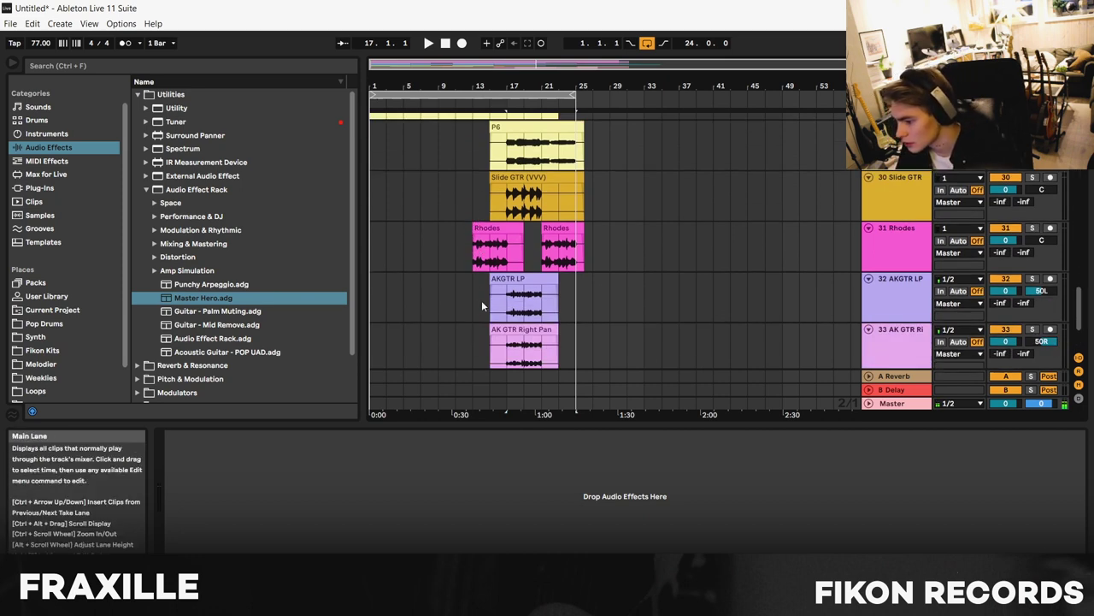
scroll(475, 257, "down", 4)
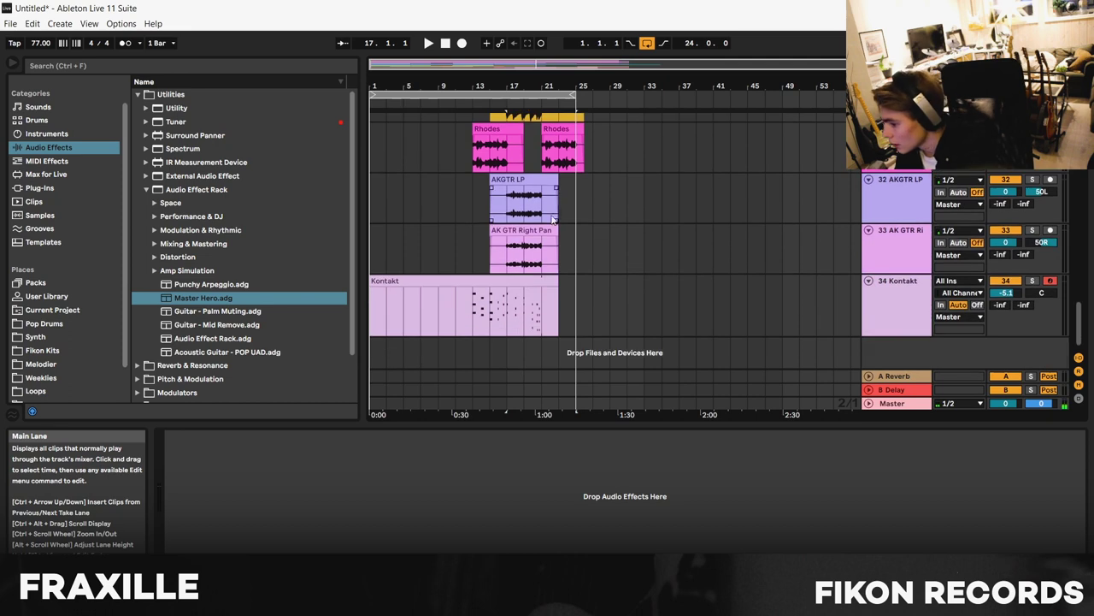
left_click(475, 202)
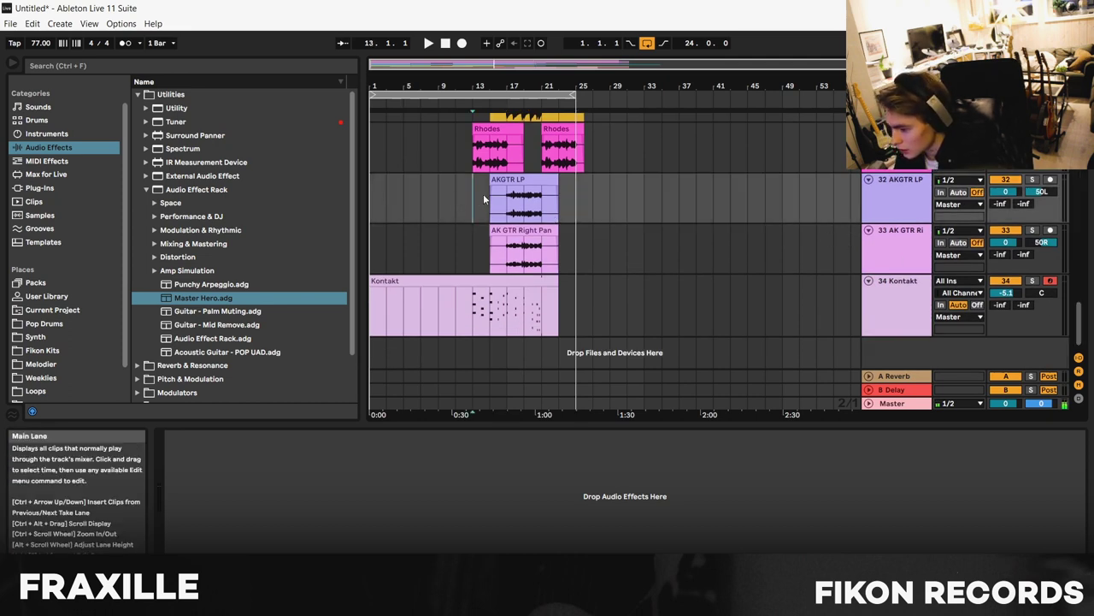
scroll(487, 197, "up", 2)
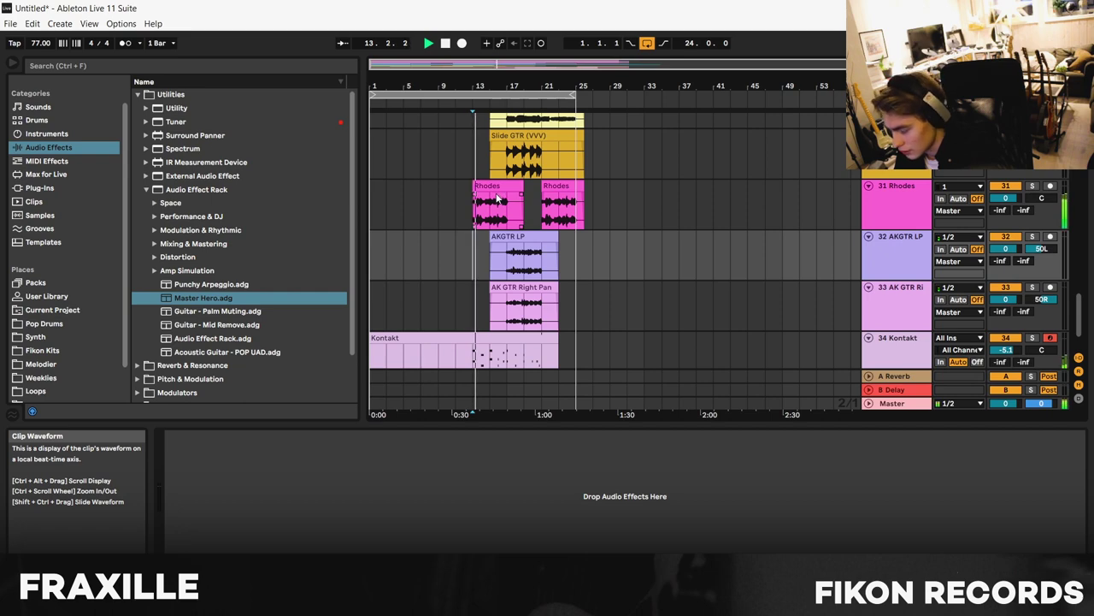
left_click(923, 409)
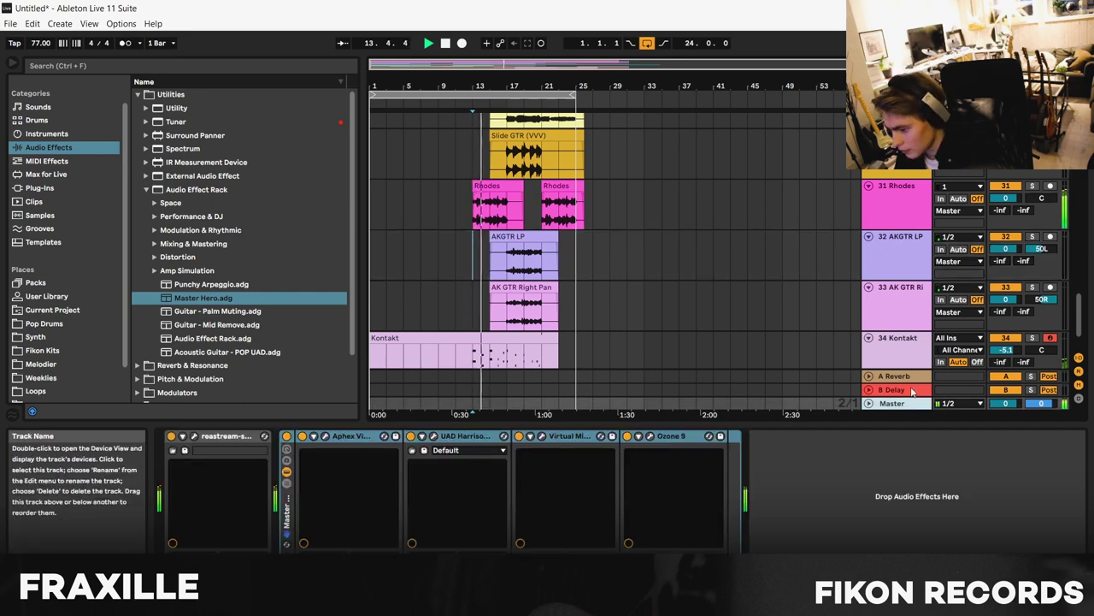
key("space")
left_click_drag(1079, 316, 1079, 175)
scroll(535, 289, "down", 8)
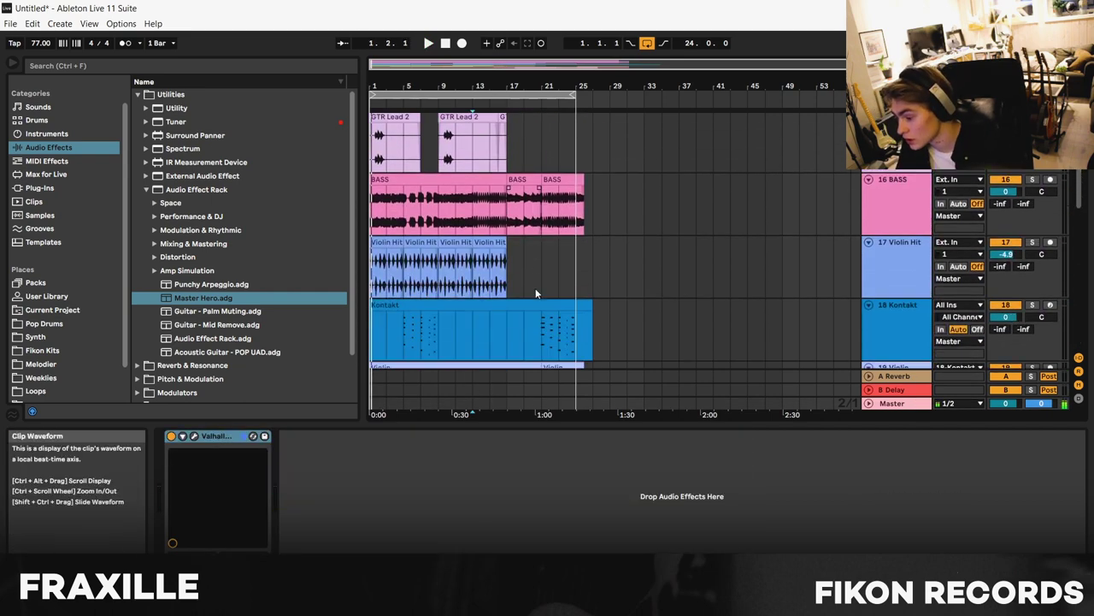
scroll(545, 272, "down", 10)
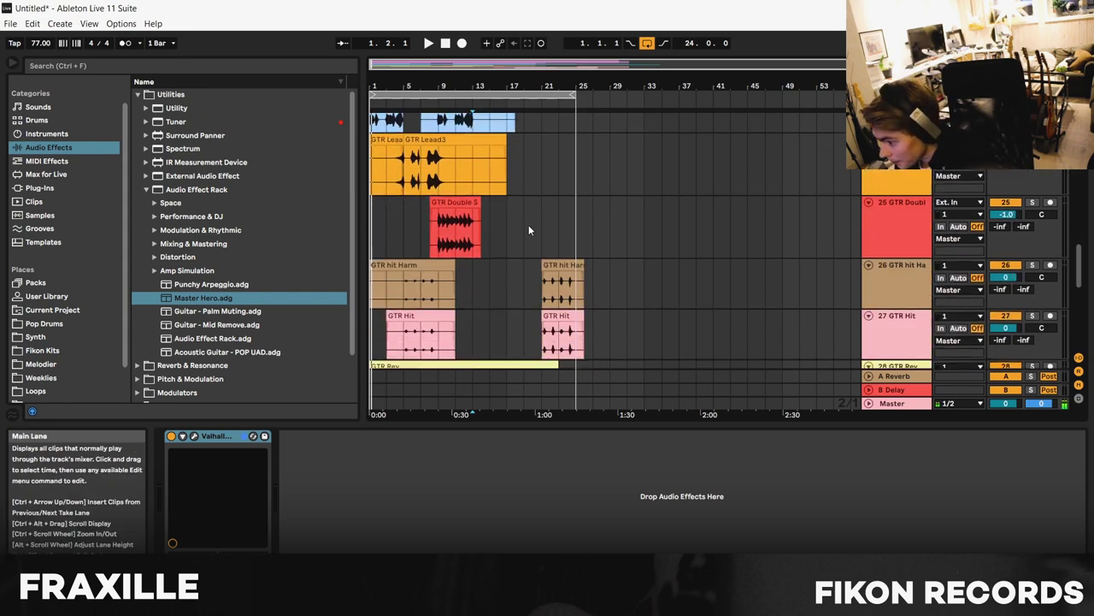
scroll(518, 217, "down", 4)
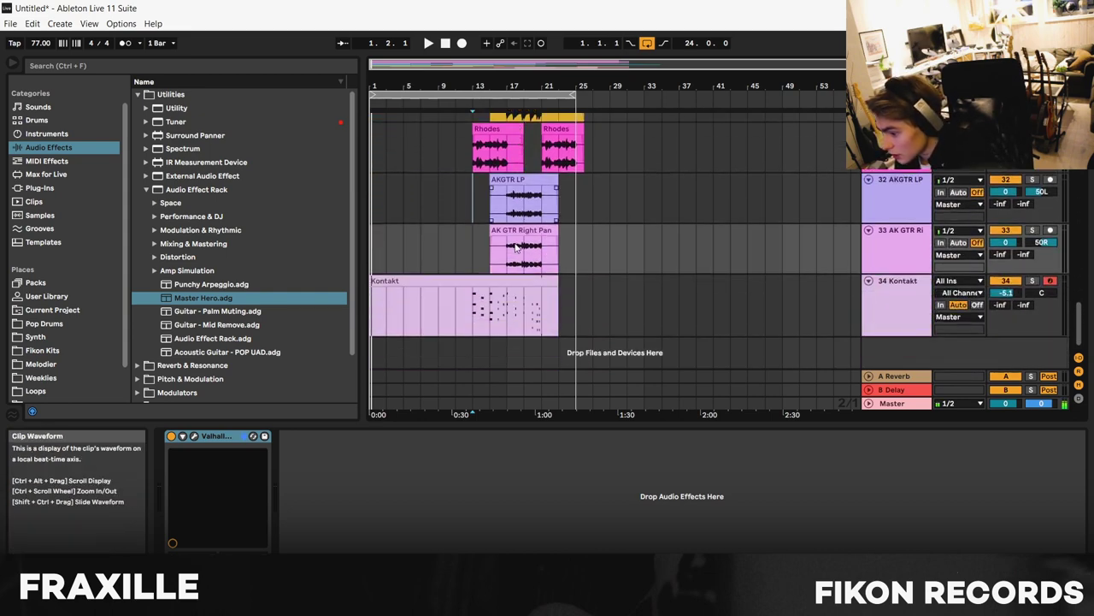
left_click(1032, 230)
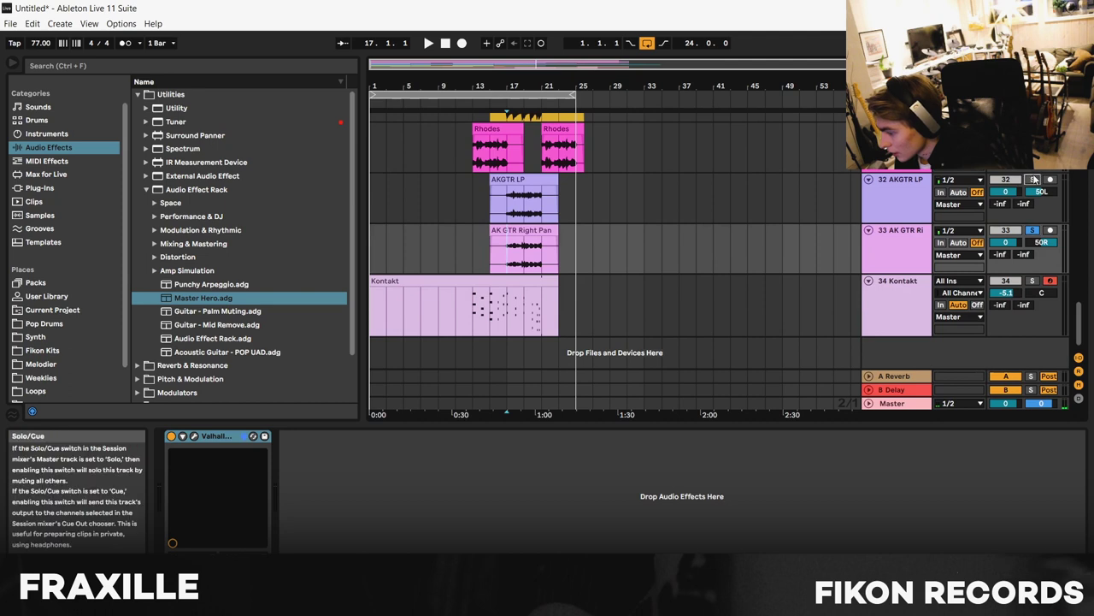
left_click(1032, 179, "ctrl")
left_click(528, 208)
key("space")
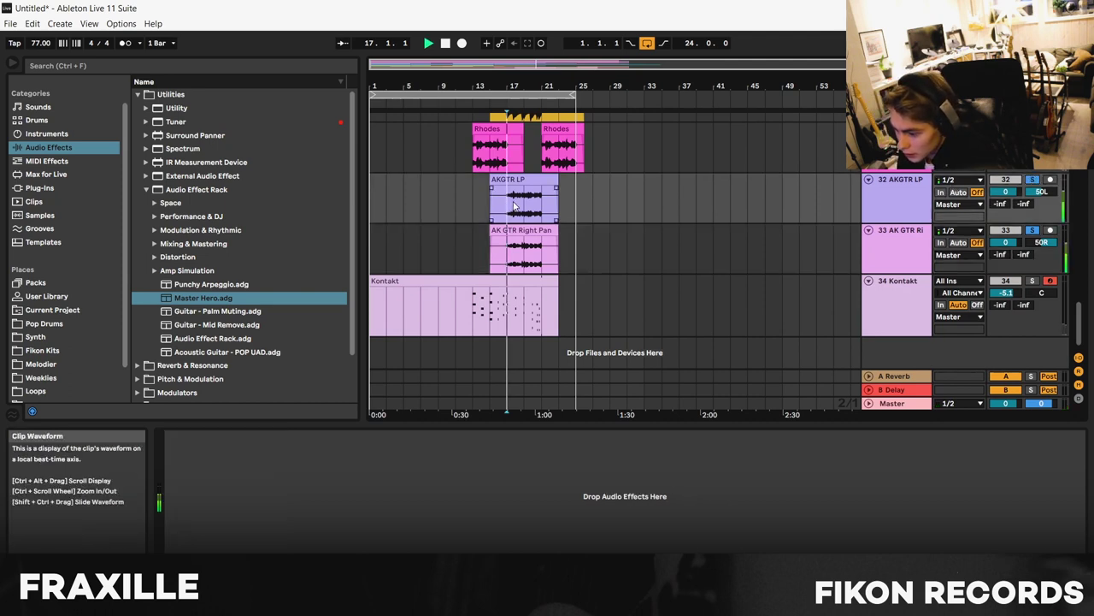
left_click(1036, 230)
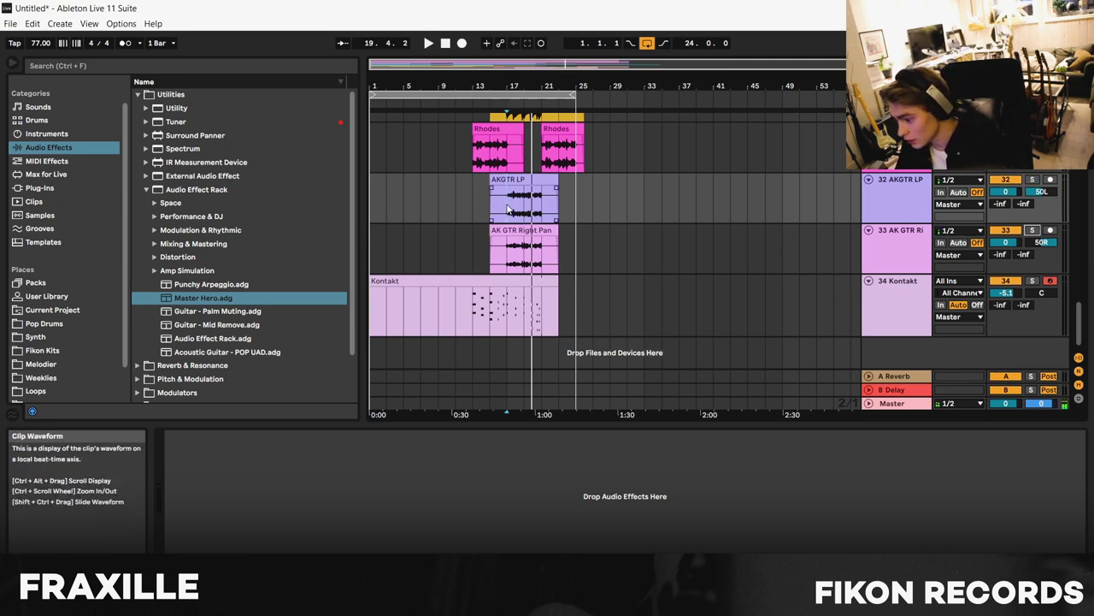
key("space")
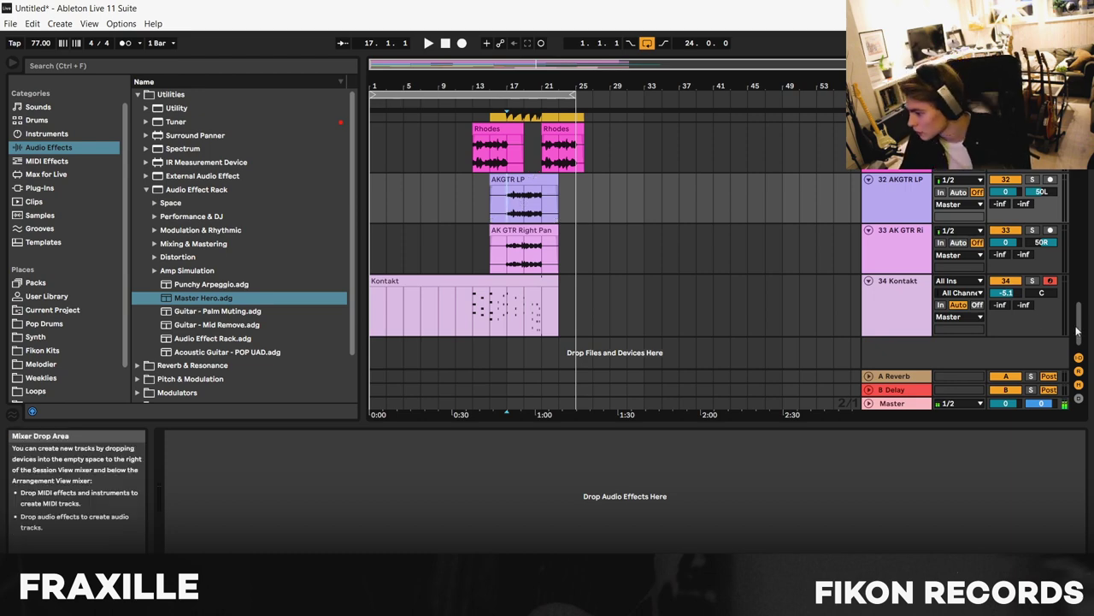
Scroll the arrangement up to the Omnisphere 4 track
scroll(598, 352, "up", 10)
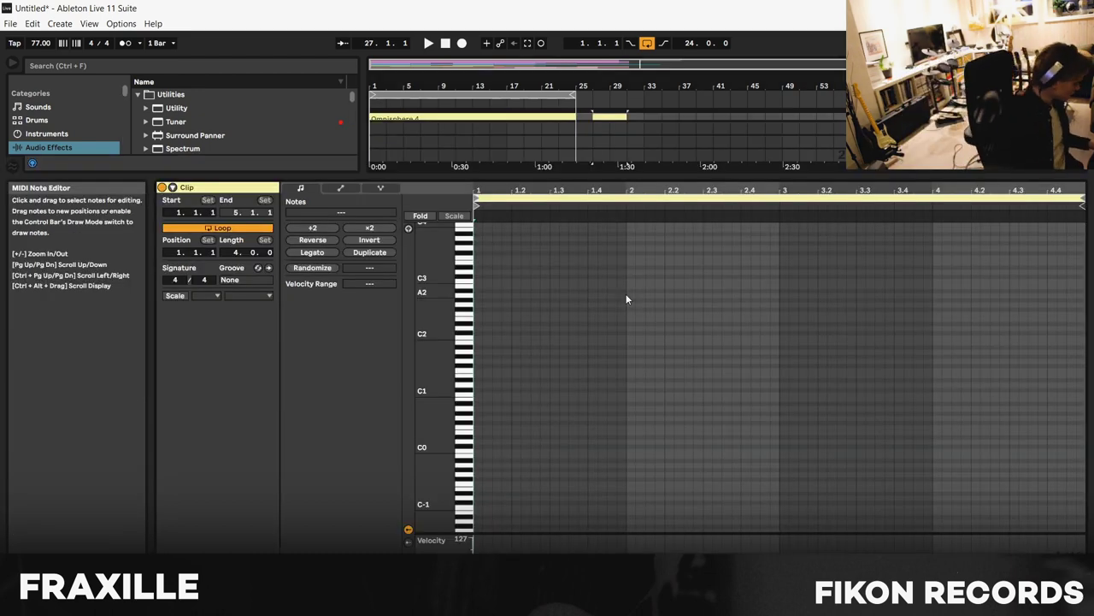
scroll(626, 299, "up", 3)
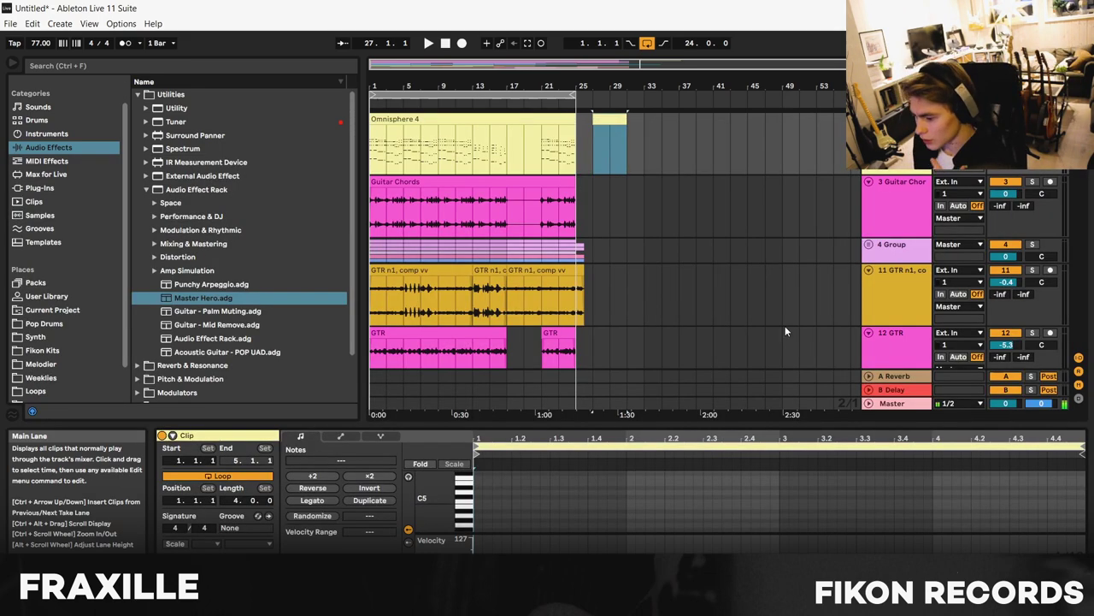
Select the Slide GTR (VVV) clip and play it back briefly
scroll(839, 221, "down", 15)
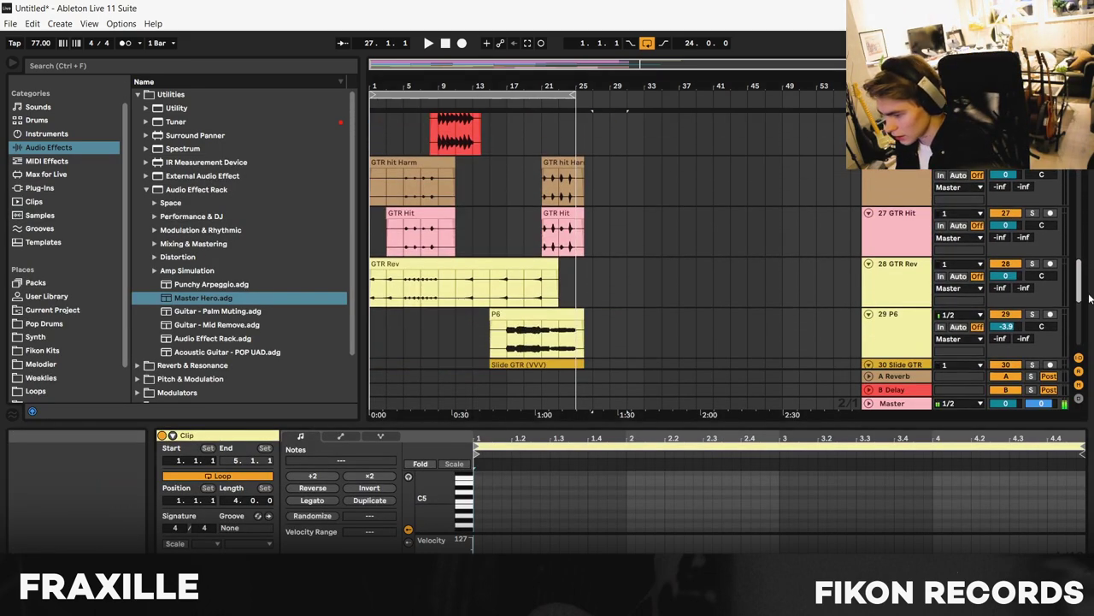
scroll(614, 179, "down", 5)
left_click(582, 236)
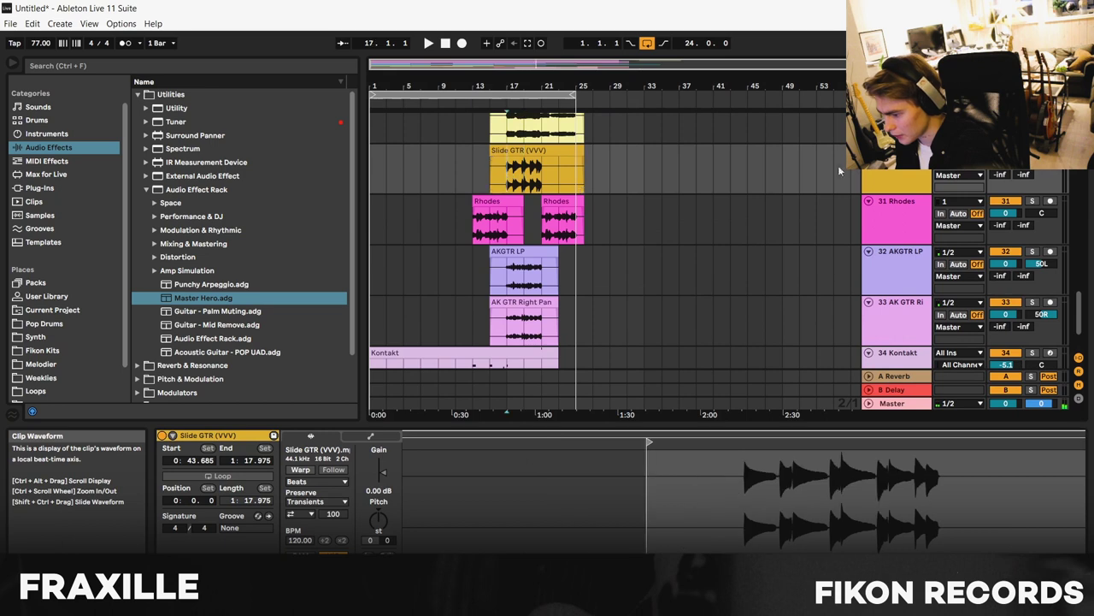
key("space")
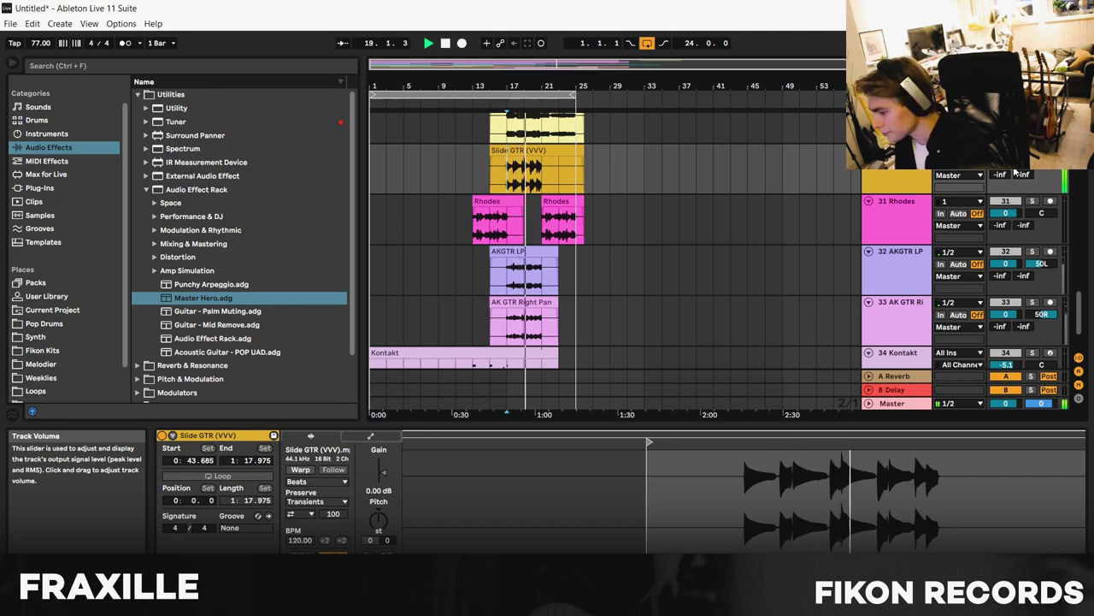
key("space")
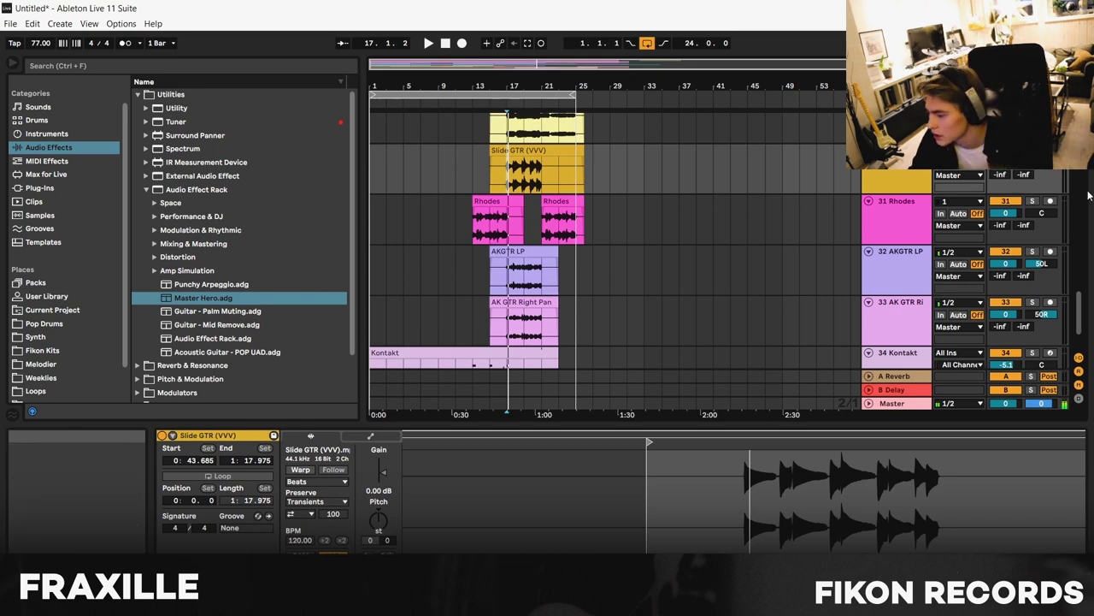
Open the Kontakt clip's notes and play the Kontakt track soloed
scroll(1079, 308, "down", 1)
scroll(1079, 308, "up", 1)
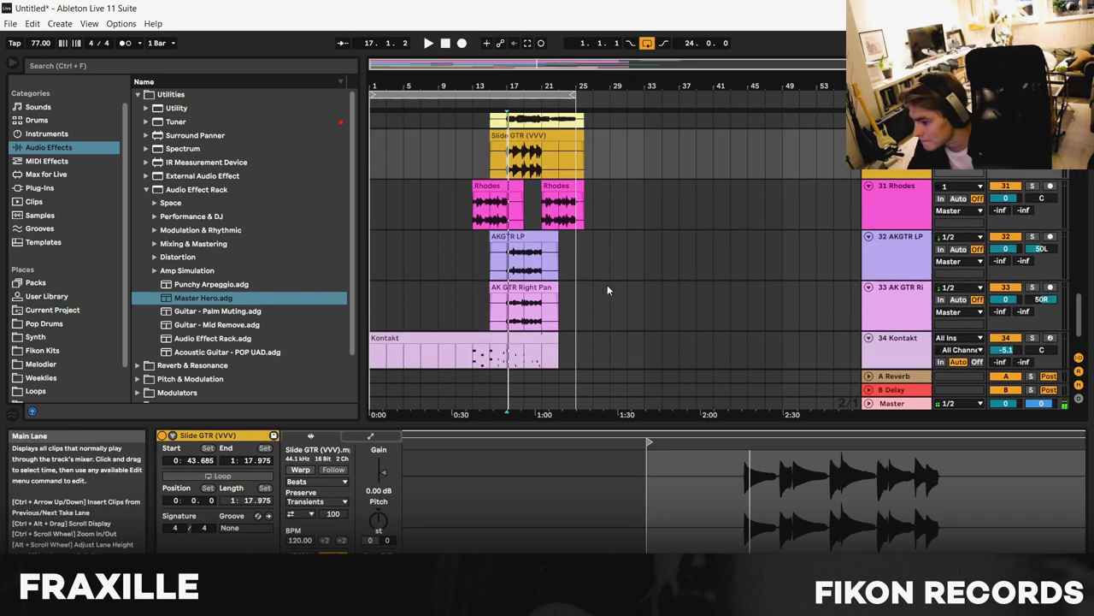
scroll(547, 316, "down", 3)
left_click(479, 301)
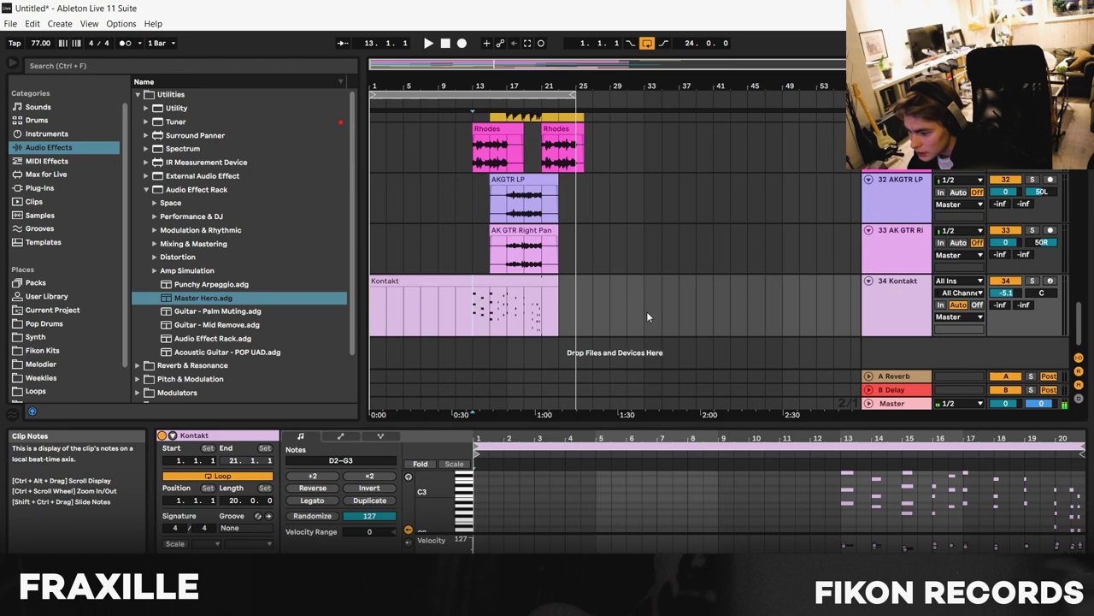
left_click(1032, 280)
key("space")
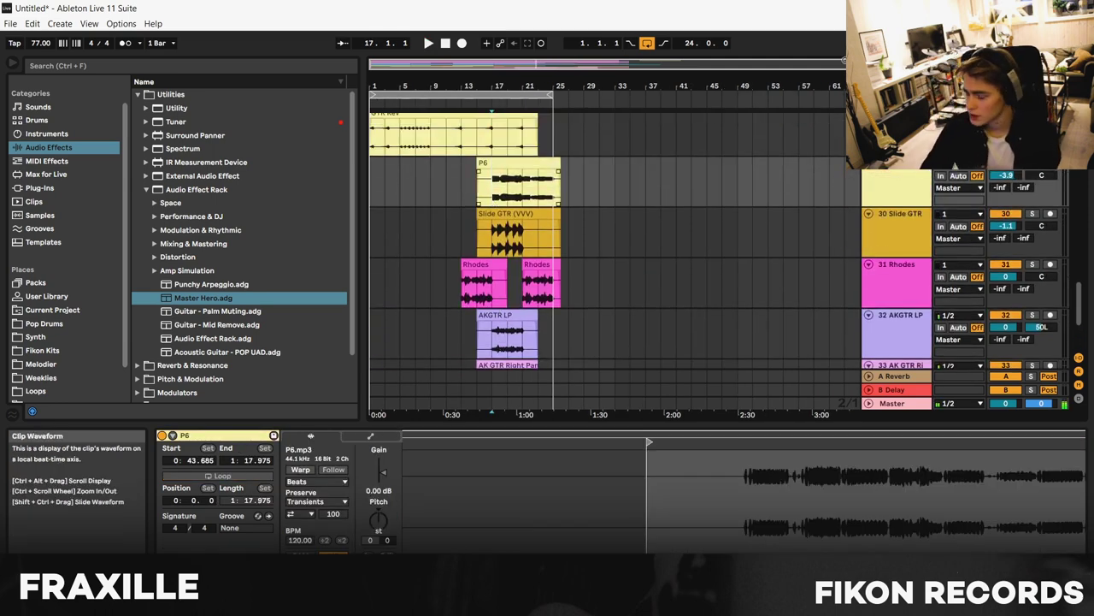
scroll(897, 222, "up", 2)
left_click(1032, 234)
key("space")
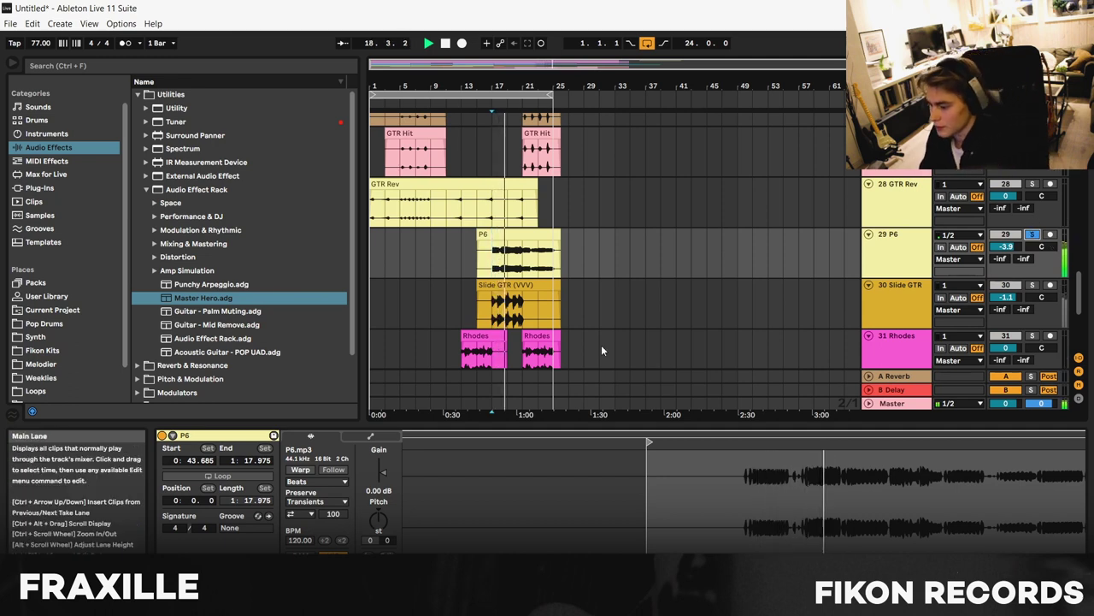
key("space")
left_click(1032, 235)
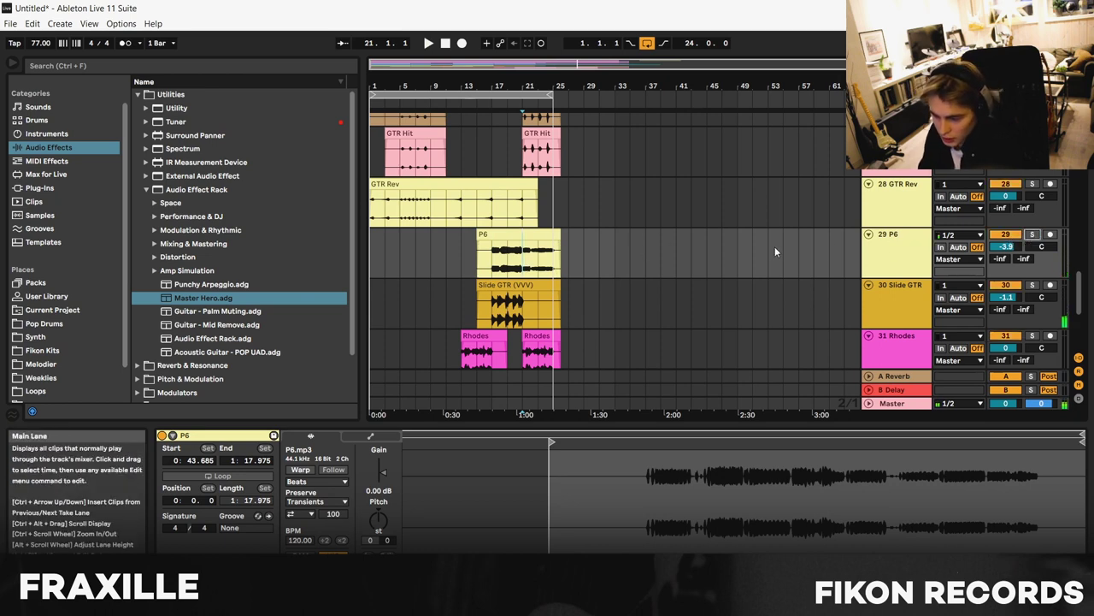
left_click(1032, 235)
key("space")
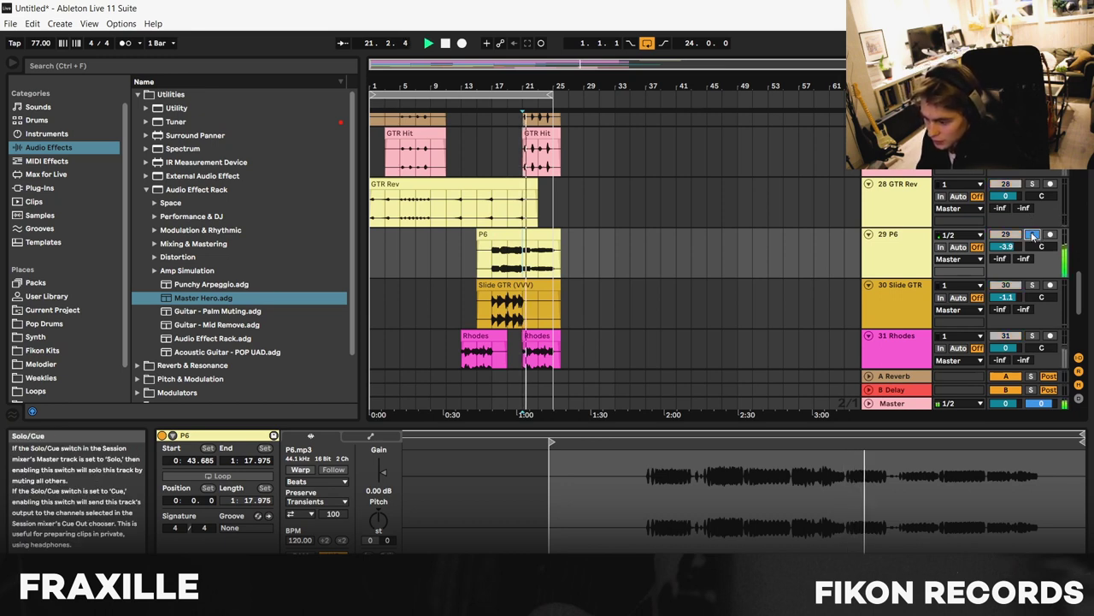
left_click(1032, 235)
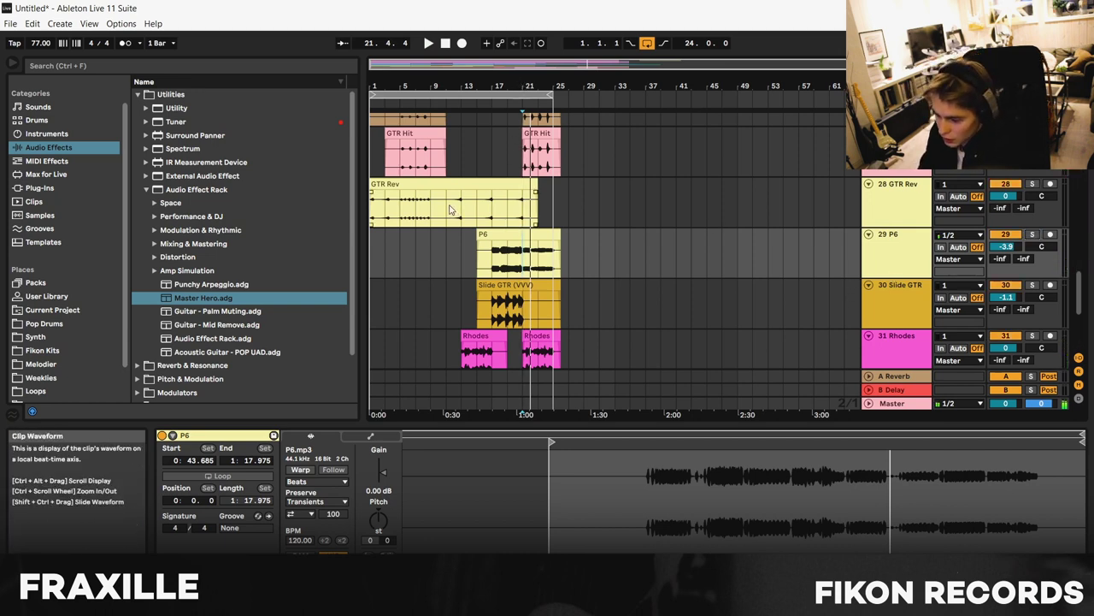
left_click(400, 208)
key("space")
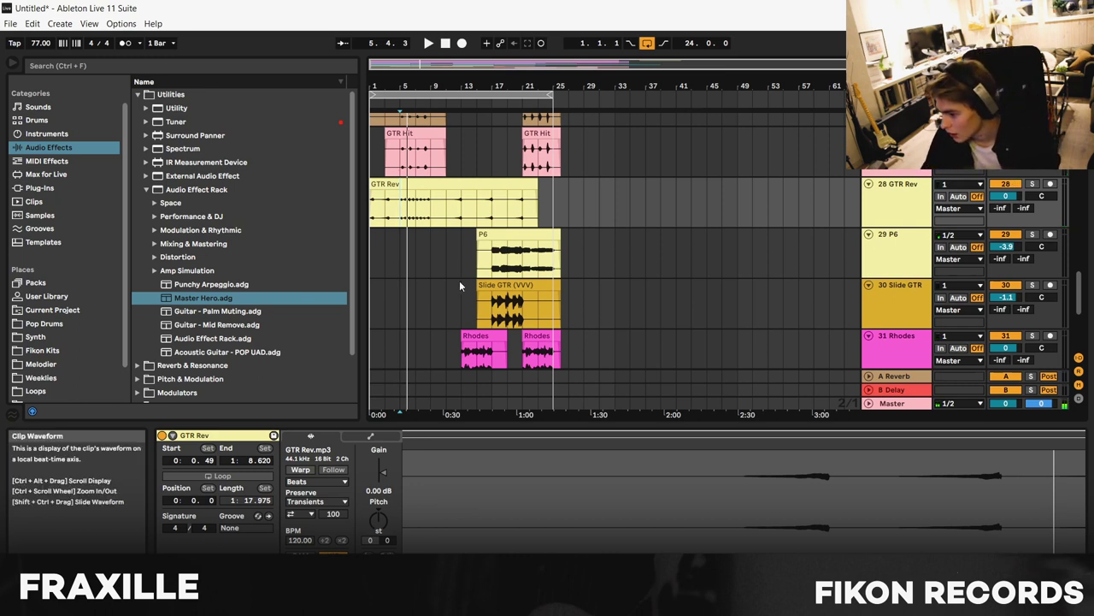
left_click(462, 200)
scroll(780, 288, "up", 3)
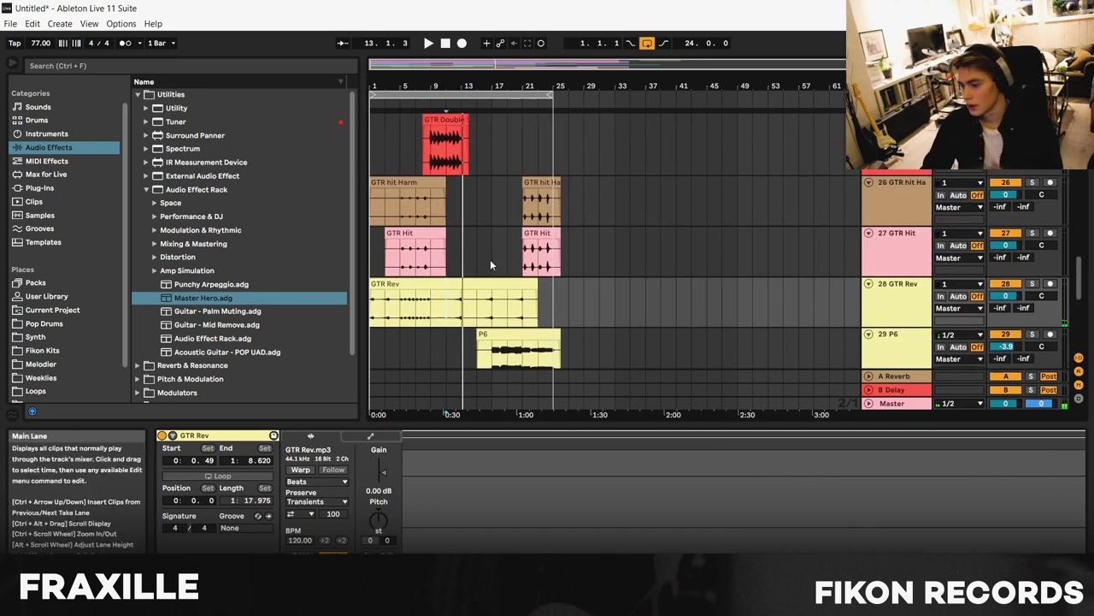
scroll(552, 272, "up", 5)
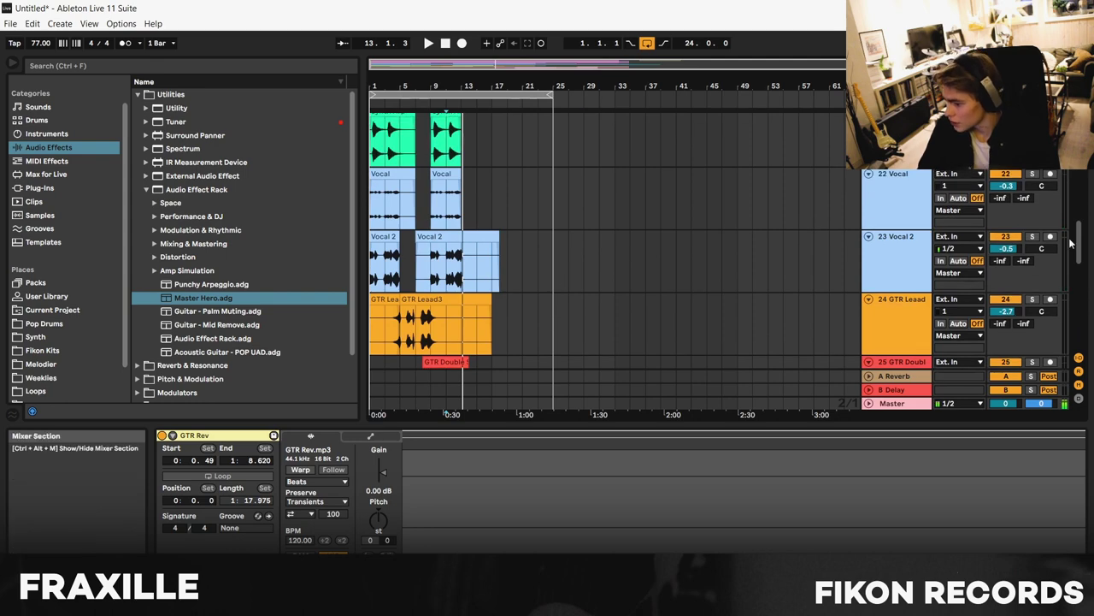
scroll(1089, 181, "up", 8)
scroll(517, 188, "down", 4)
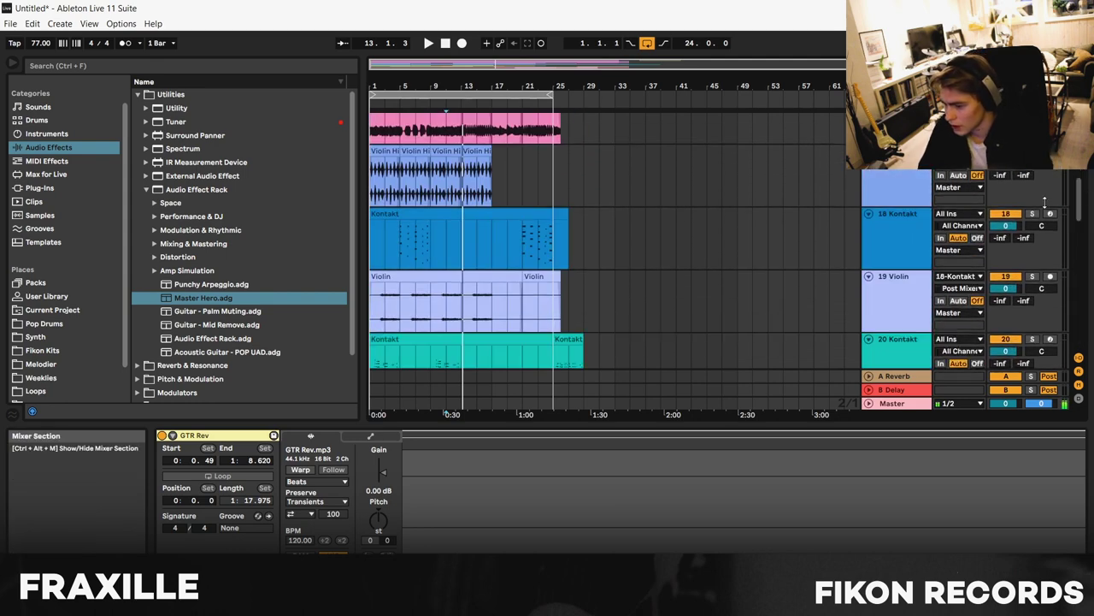
left_click(495, 203)
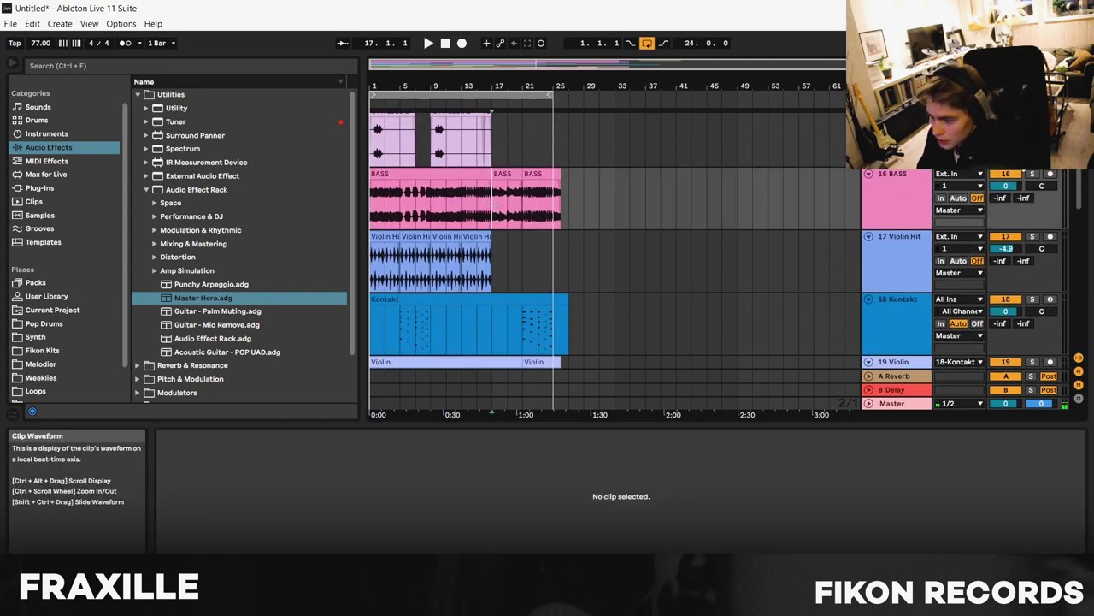
left_click(1032, 174)
key("space")
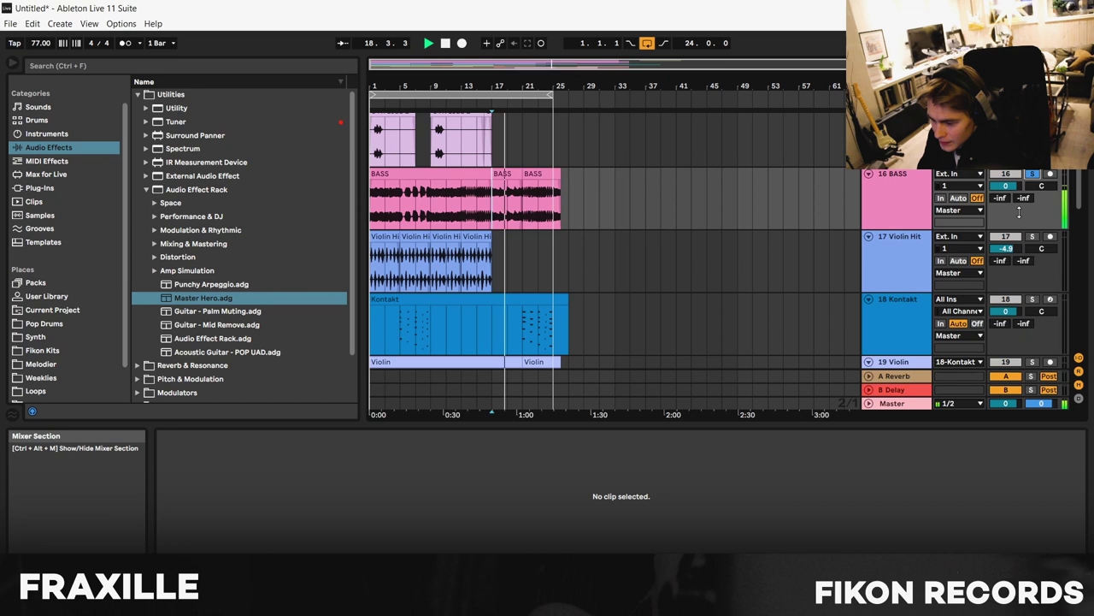
scroll(1083, 183, "down", 1)
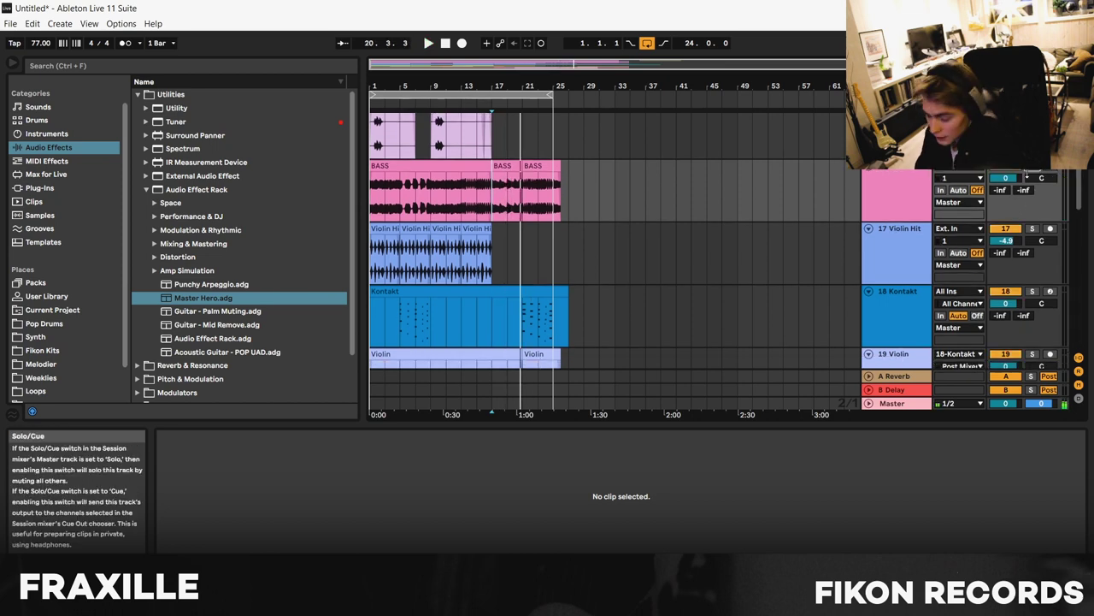
scroll(646, 219, "up", 5)
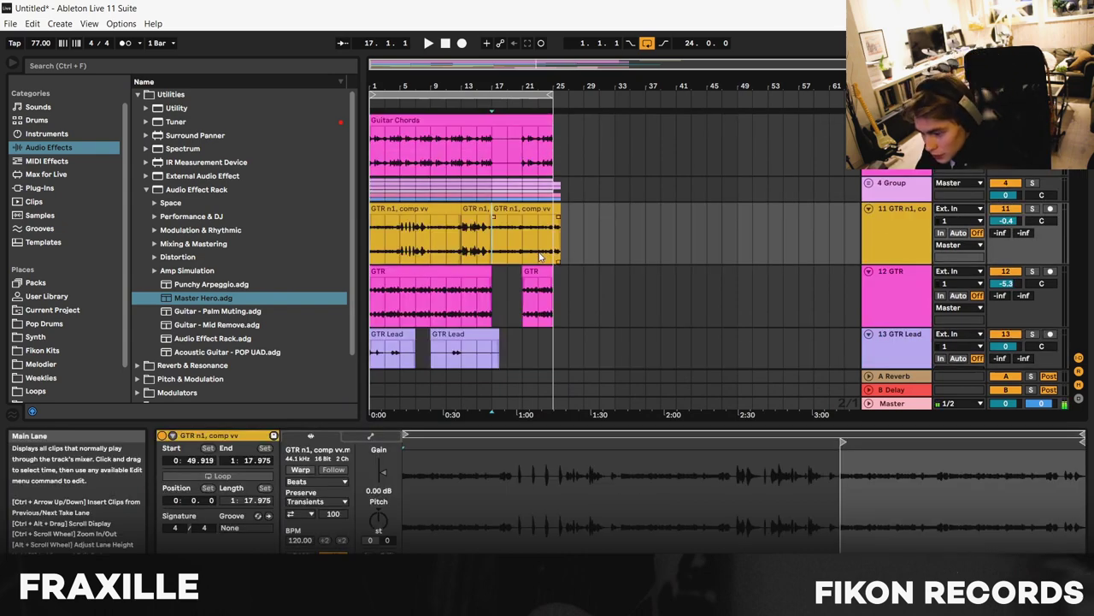
scroll(997, 184, "up", 2)
left_click(519, 221)
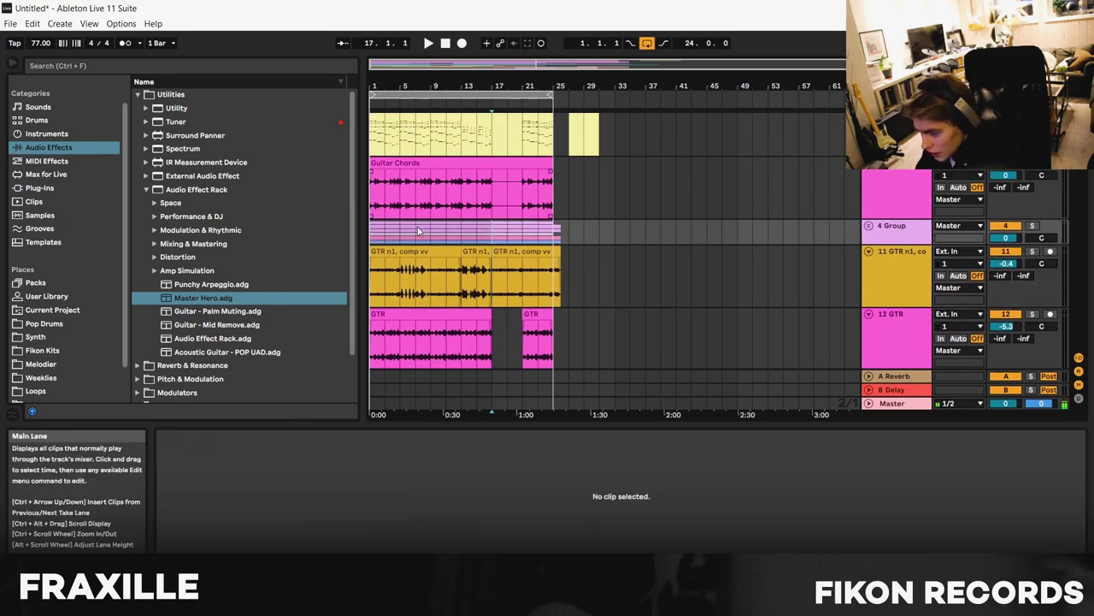
scroll(495, 230, "up", 3)
left_click(499, 231)
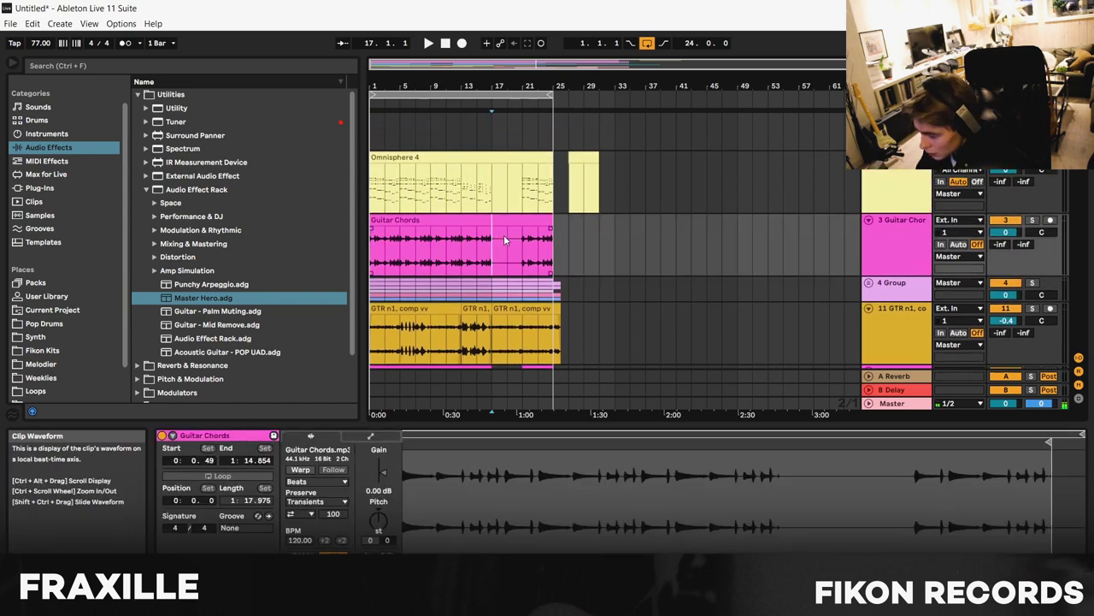
left_click(502, 219)
scroll(543, 224, "down", 4)
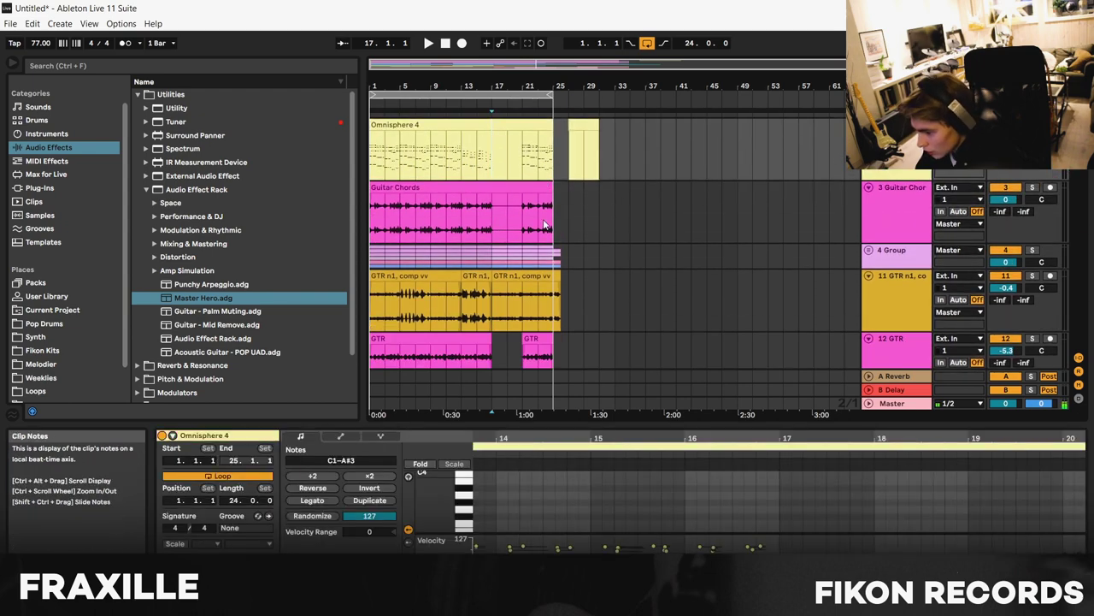
scroll(543, 224, "up", 3)
scroll(543, 194, "down", 4)
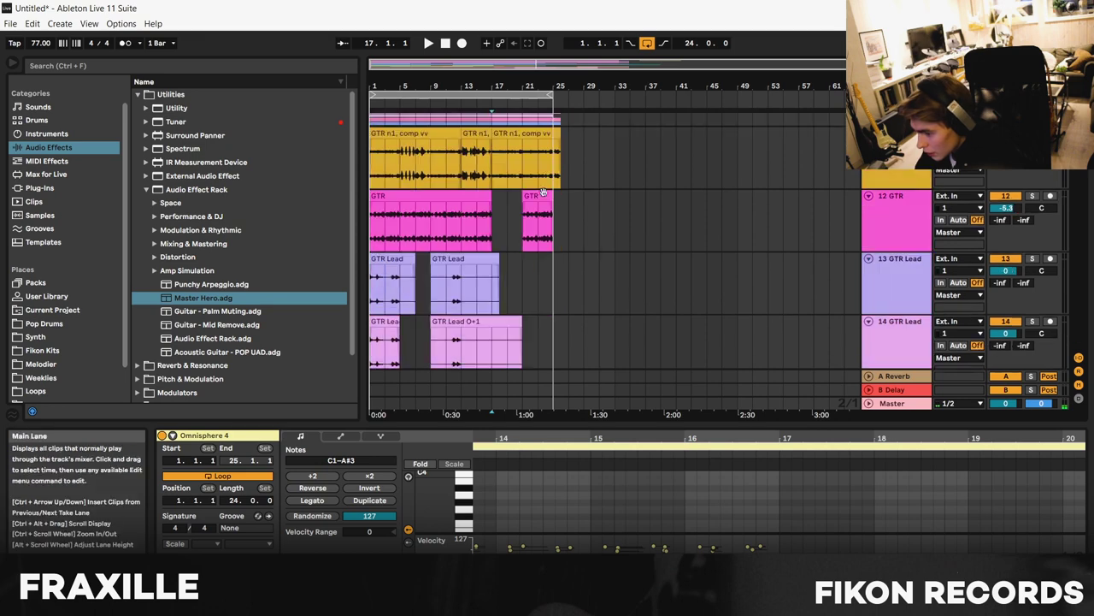
scroll(565, 198, "down", 5)
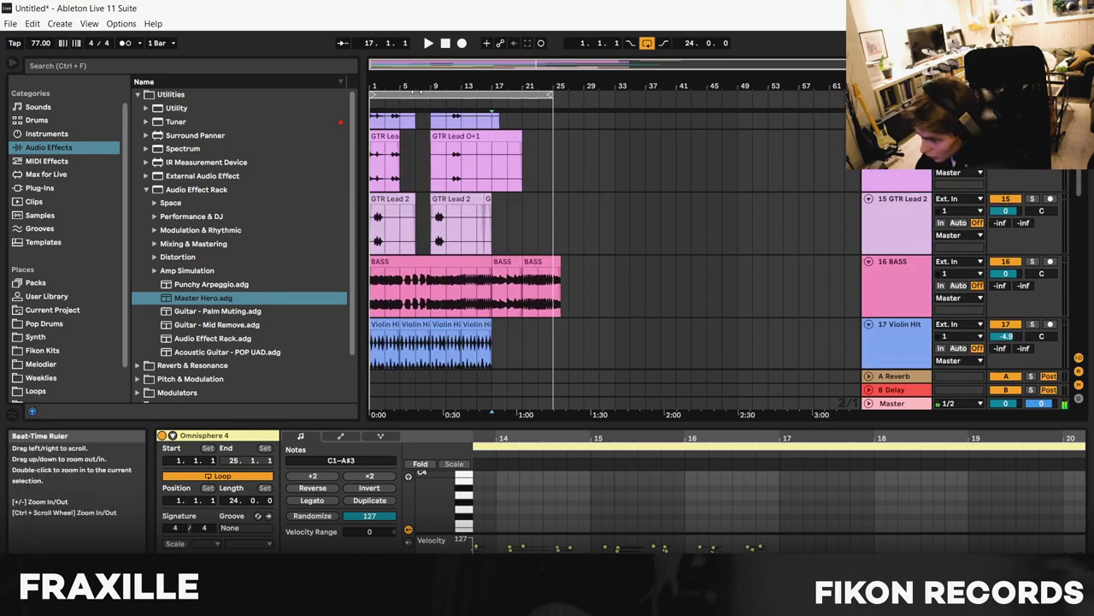
Move the loop to bars 21–25 and solo the GTR hit Harm and GTR Hit tracks
left_click_drag(375, 94, 524, 94)
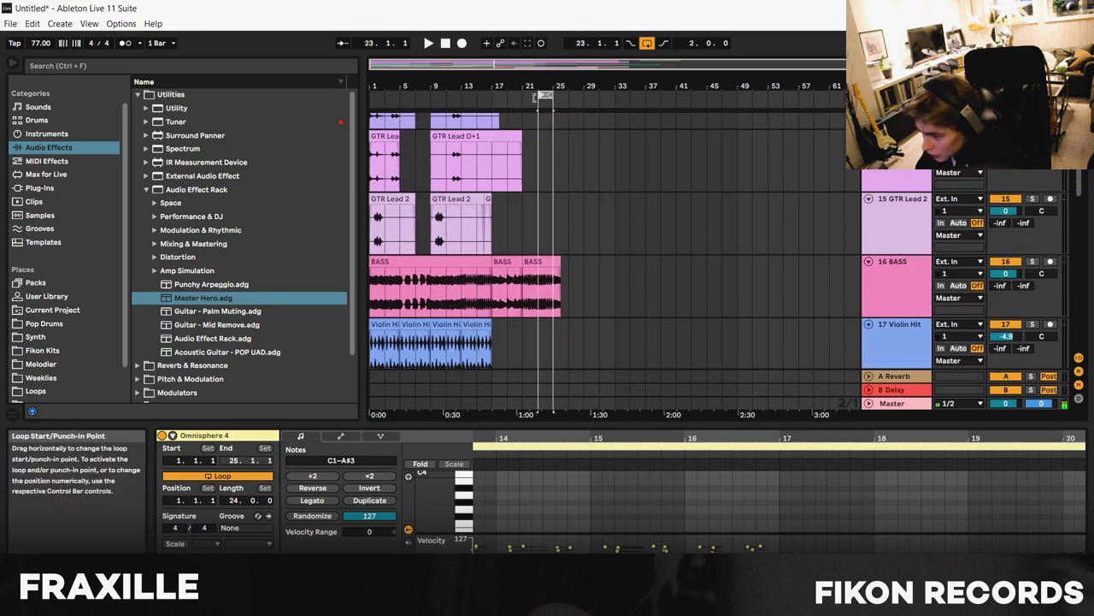
scroll(519, 179, "down", 2)
left_click(519, 179)
scroll(547, 196, "down", 2)
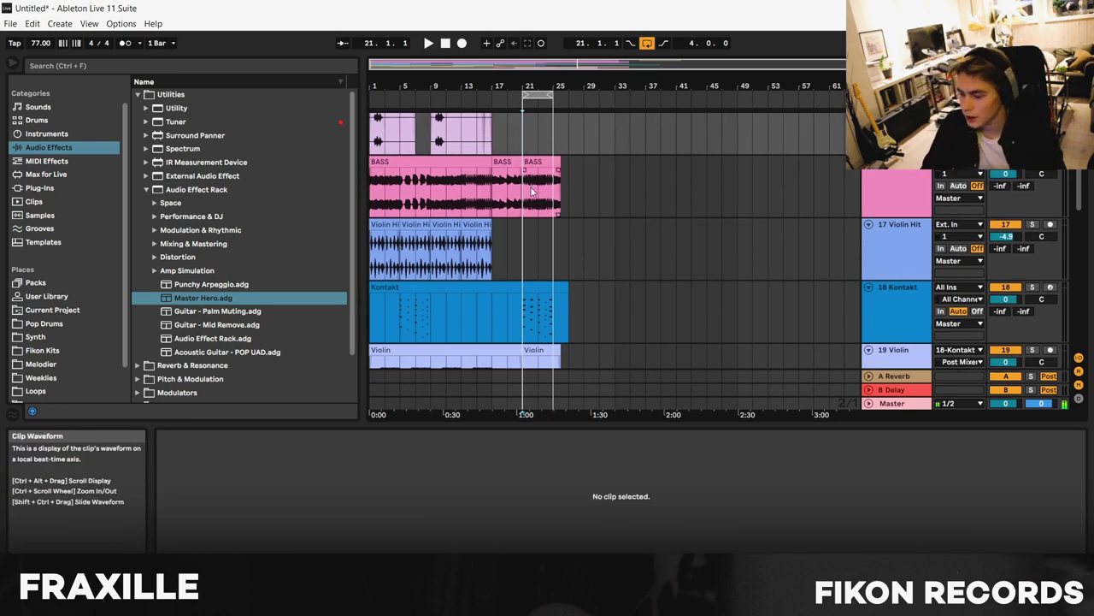
scroll(536, 253, "down", 4)
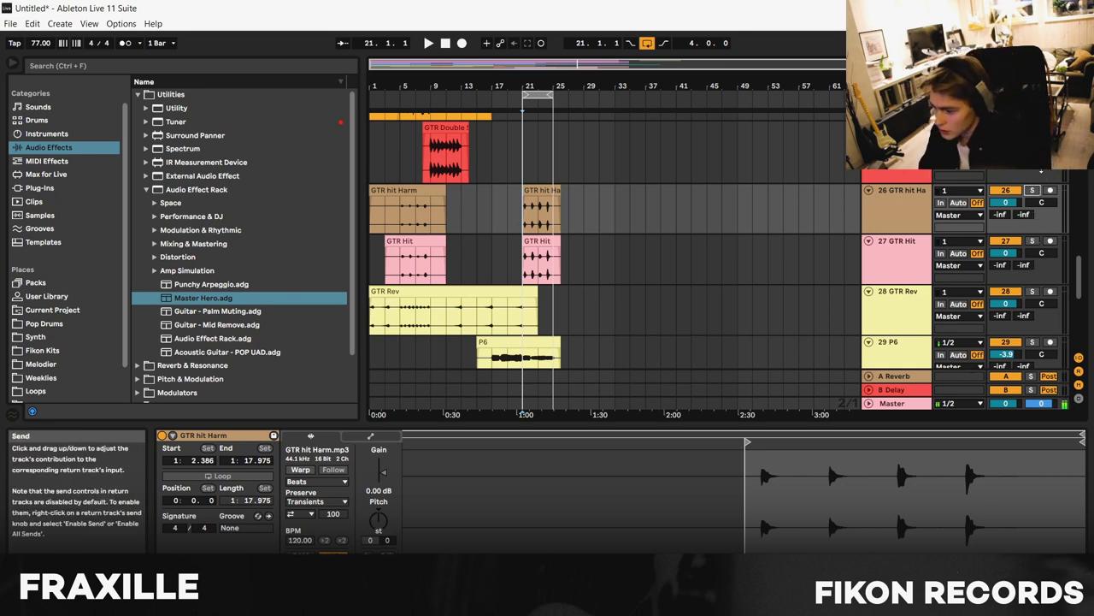
left_click(1033, 190)
left_click(1033, 241, "ctrl")
Play the looped GTR Hit section around bars 21–24, then stop
left_click(538, 257)
key("z")
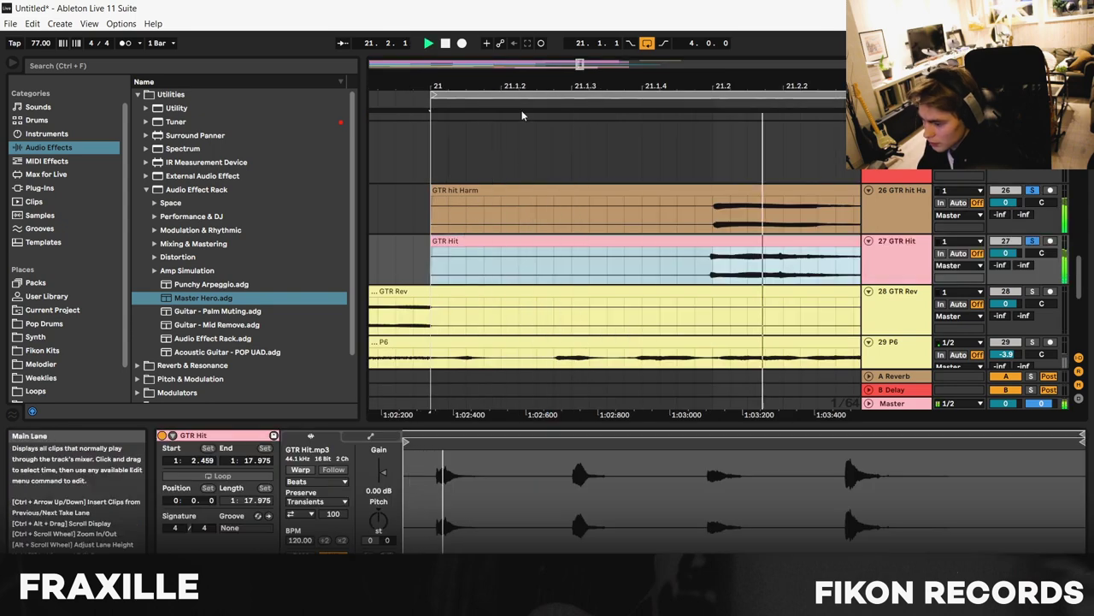
key("space")
left_click_drag(855, 111, 837, 81)
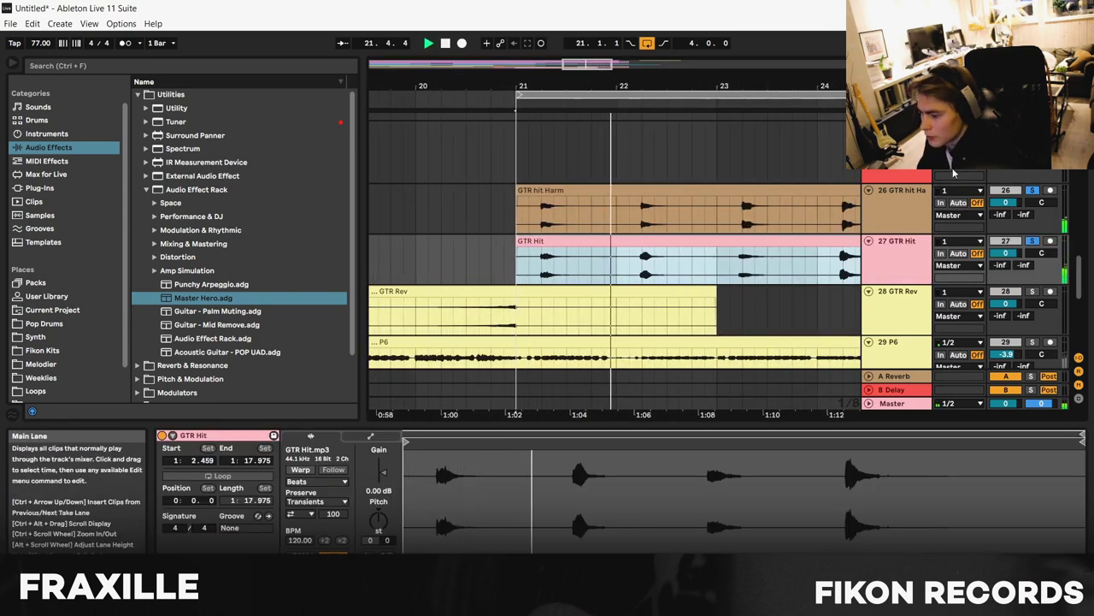
scroll(837, 81, "down", 3)
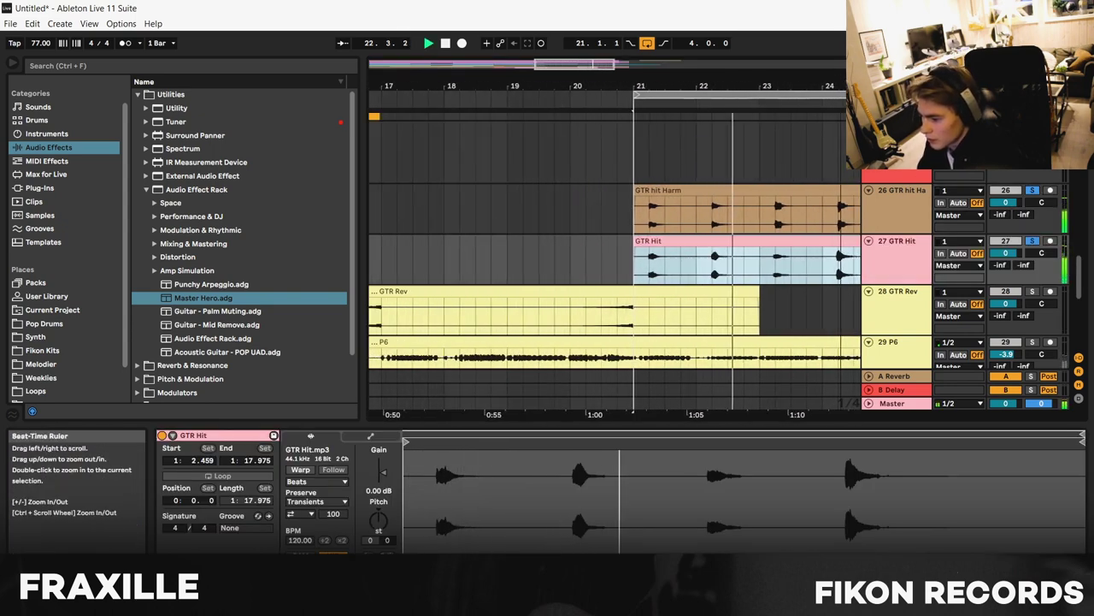
key("minus")
key("minus")
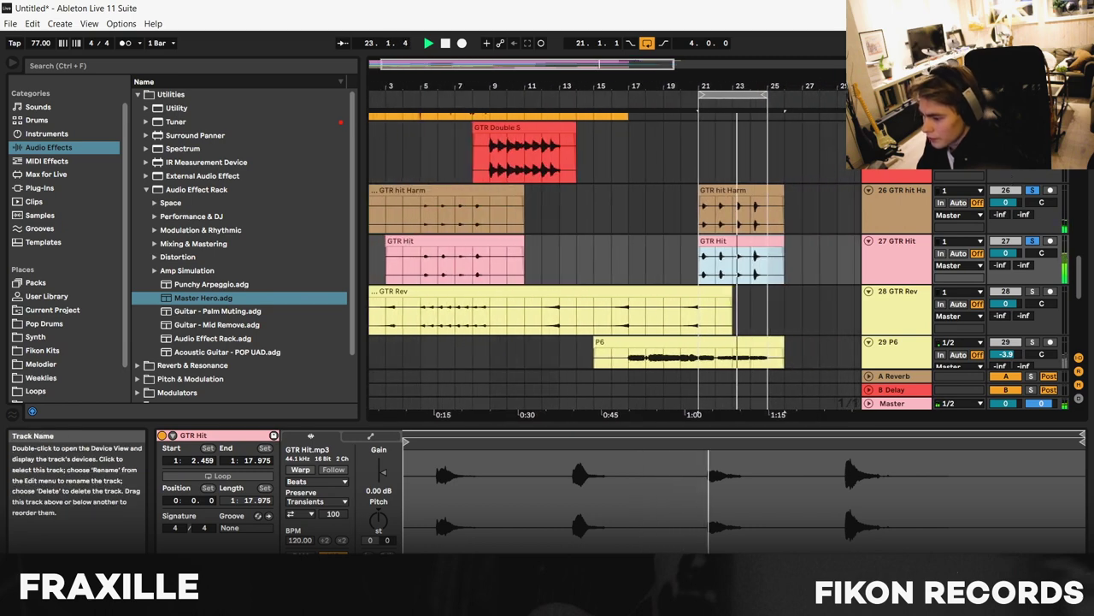
key("space")
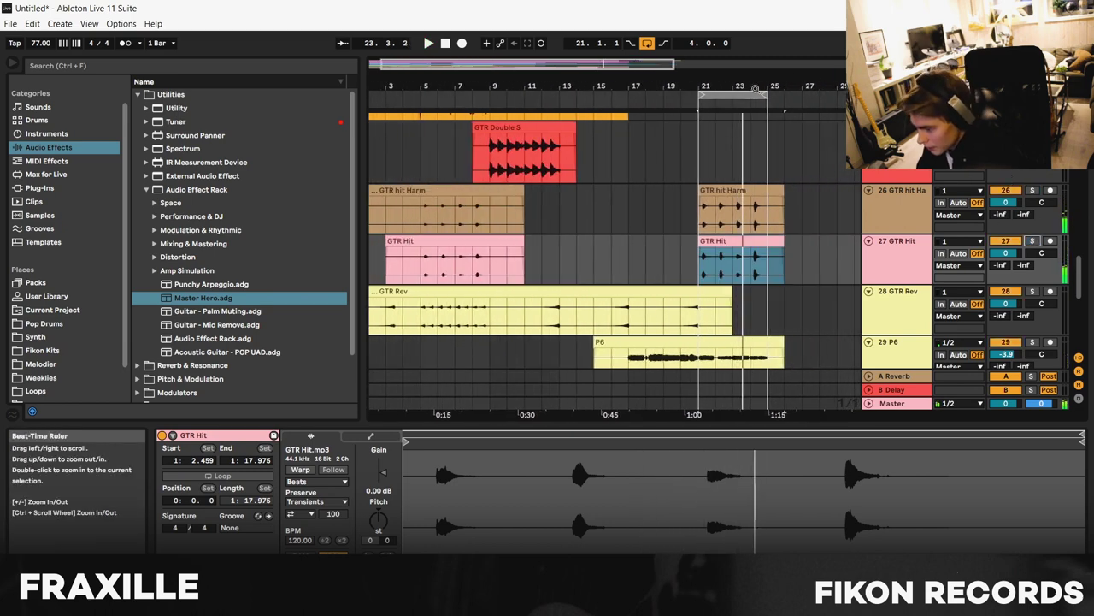
Split GTR Hit at 23.1.4 with Ctrl+E and shift its second half slightly later
mouse_move(765, 86)
left_mouse_down()
mouse_move(765, 137)
mouse_move(544, 79)
mouse_move(547, 171)
left_mouse_up()
left_click(548, 276)
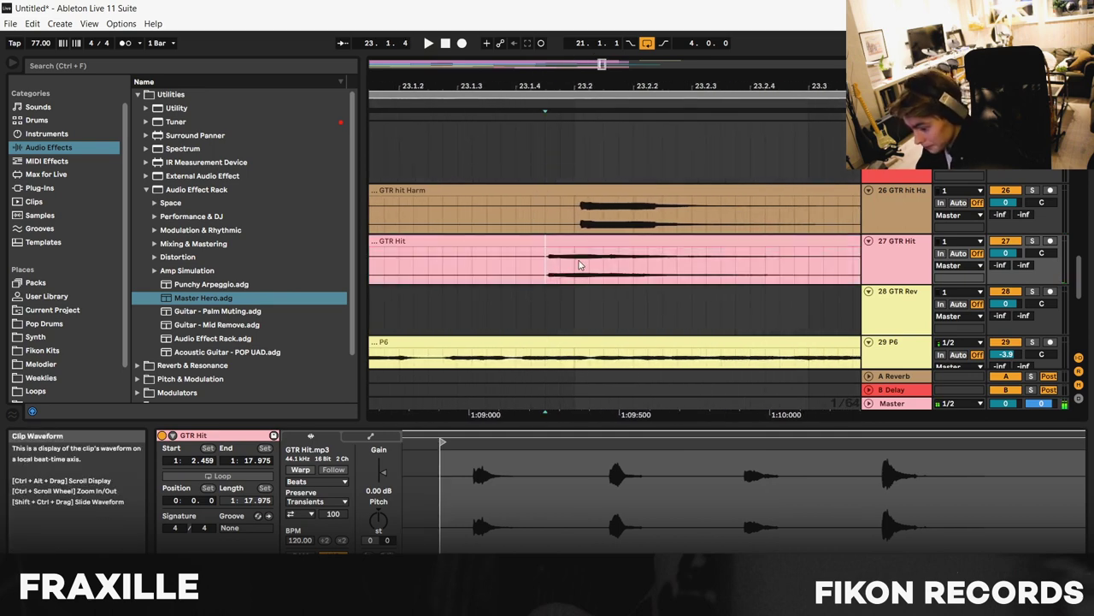
key("ctrl+e")
left_click_drag(611, 241, 637, 248)
left_click_drag(576, 90, 577, 53)
left_click(409, 210)
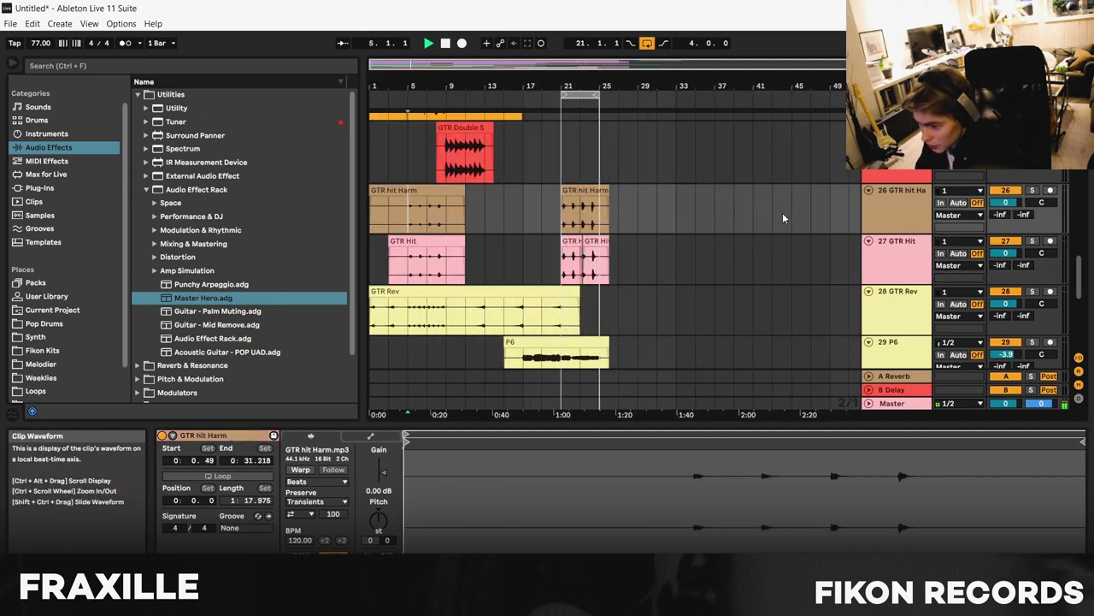
key("space")
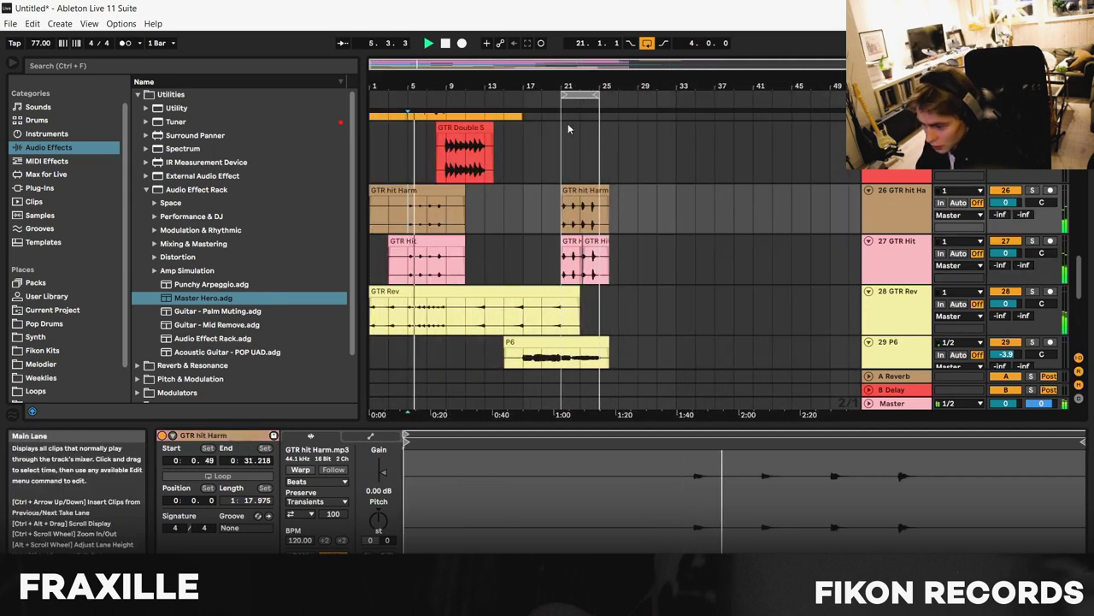
scroll(586, 151, "down", 3)
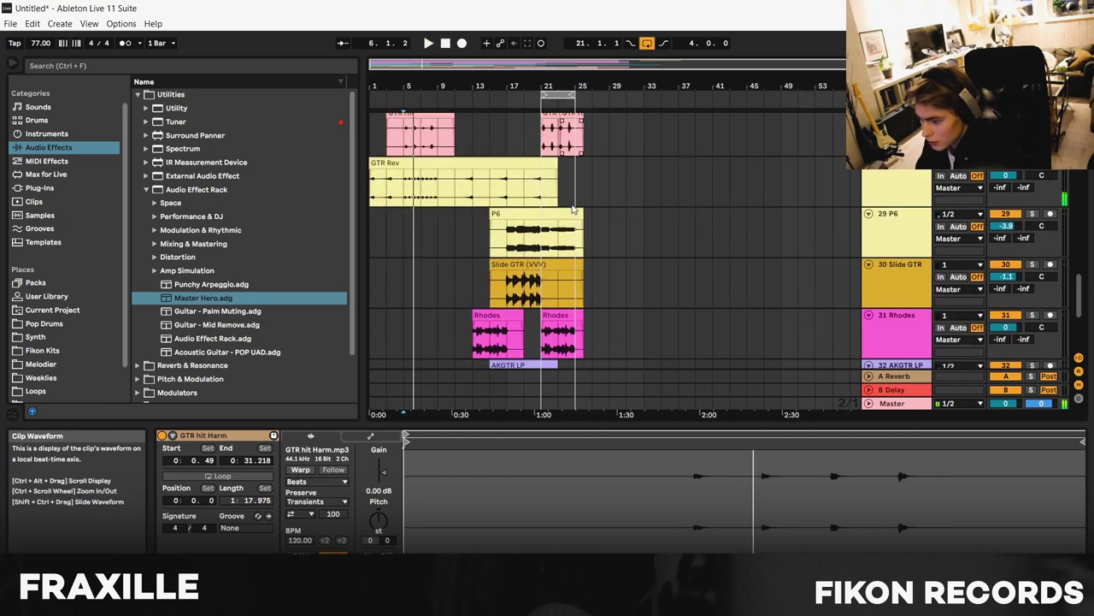
left_click(444, 43)
scroll(545, 177, "down", 5)
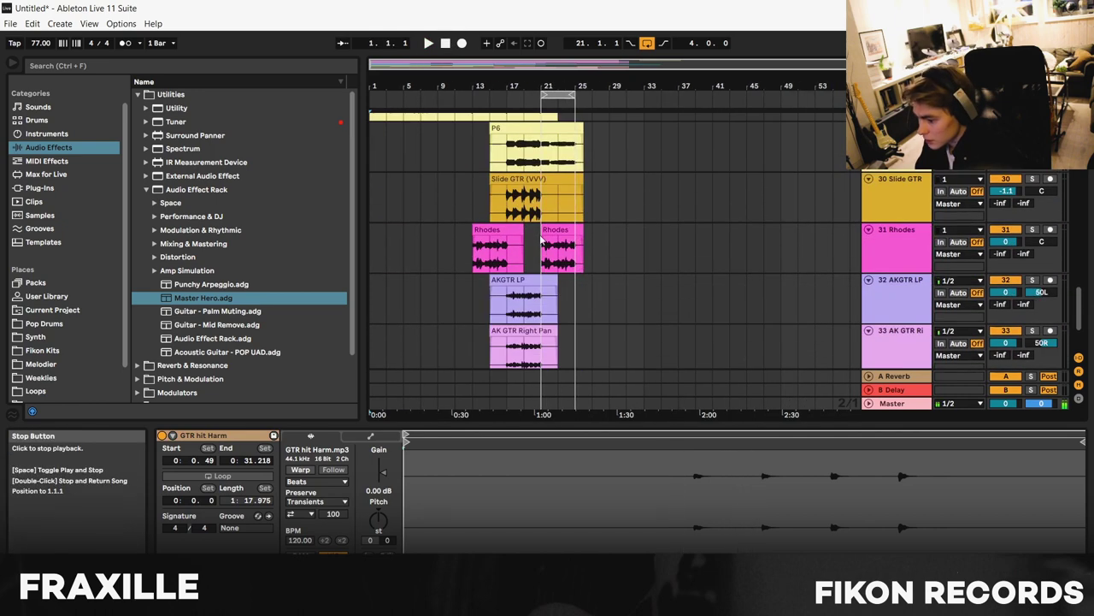
left_click(545, 177)
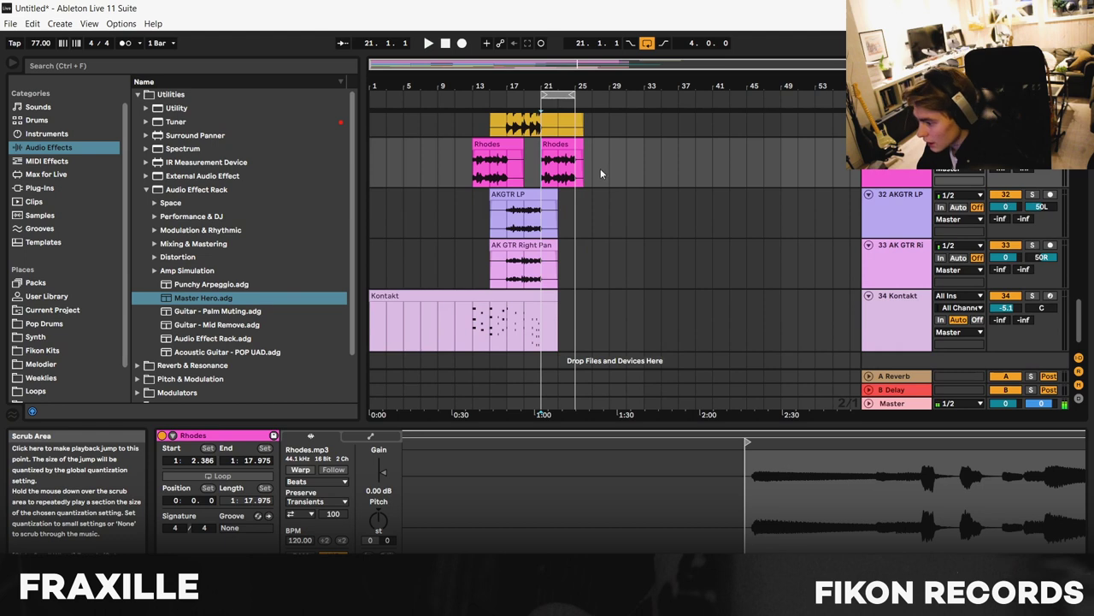
key("space")
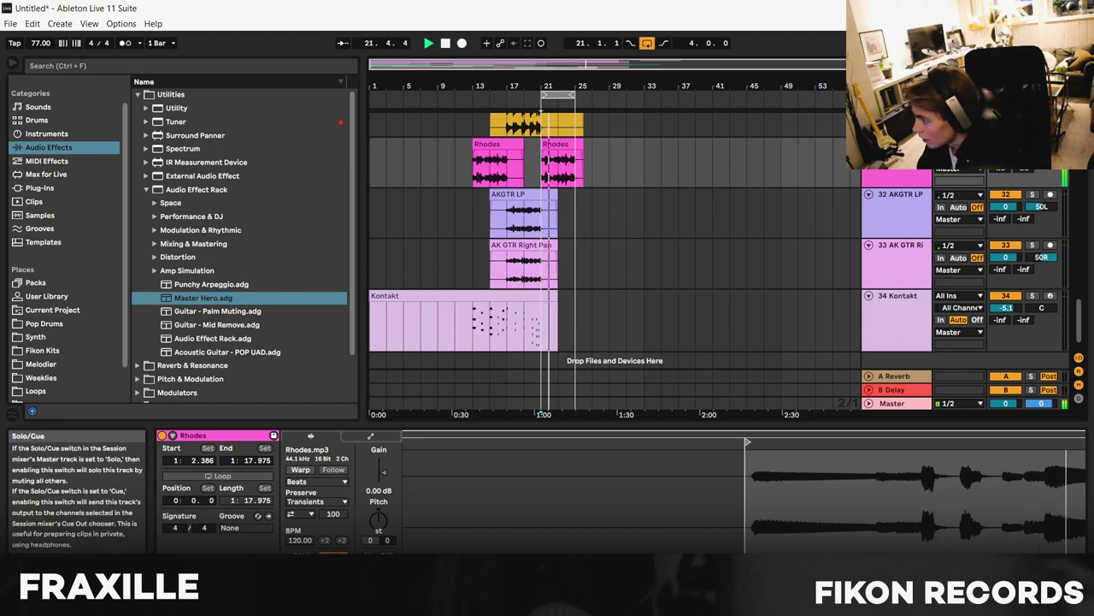
double_click(445, 44)
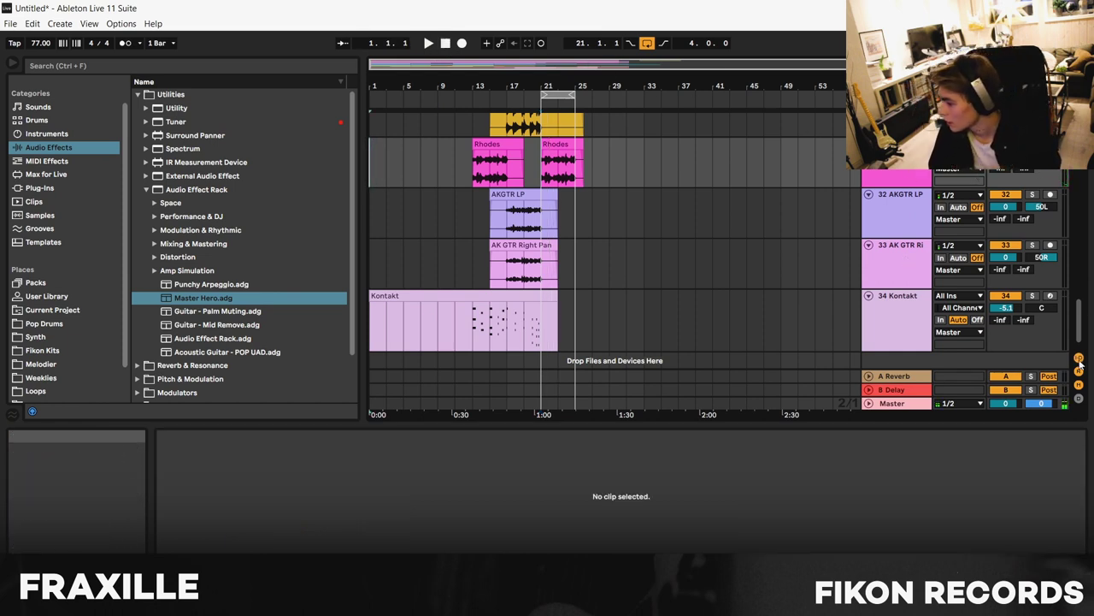
left_click_drag(1081, 325, 1079, 171)
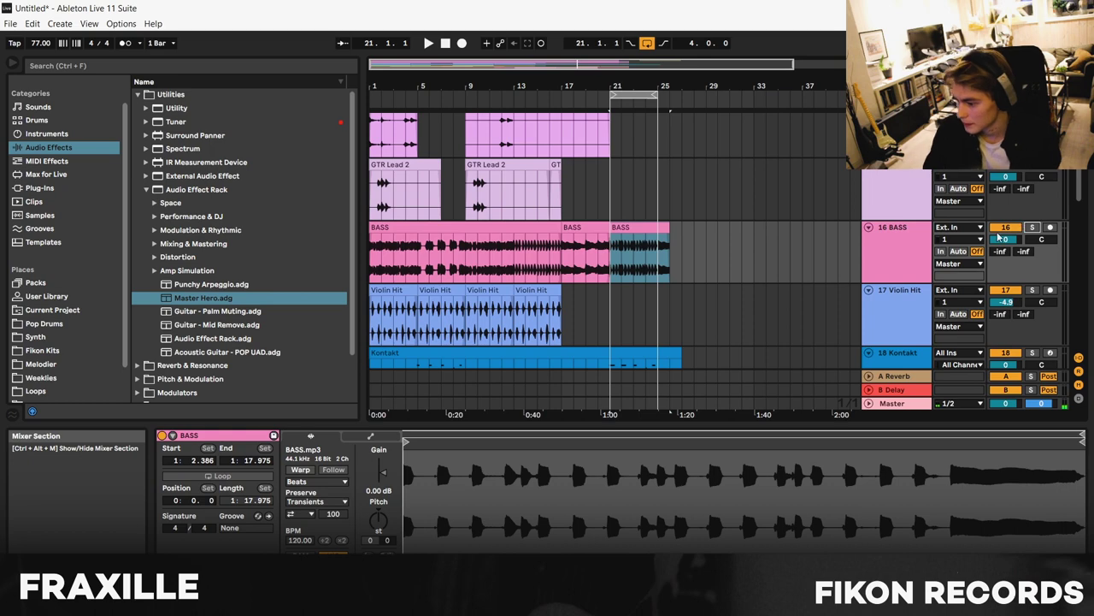
left_click(1032, 227)
key("space")
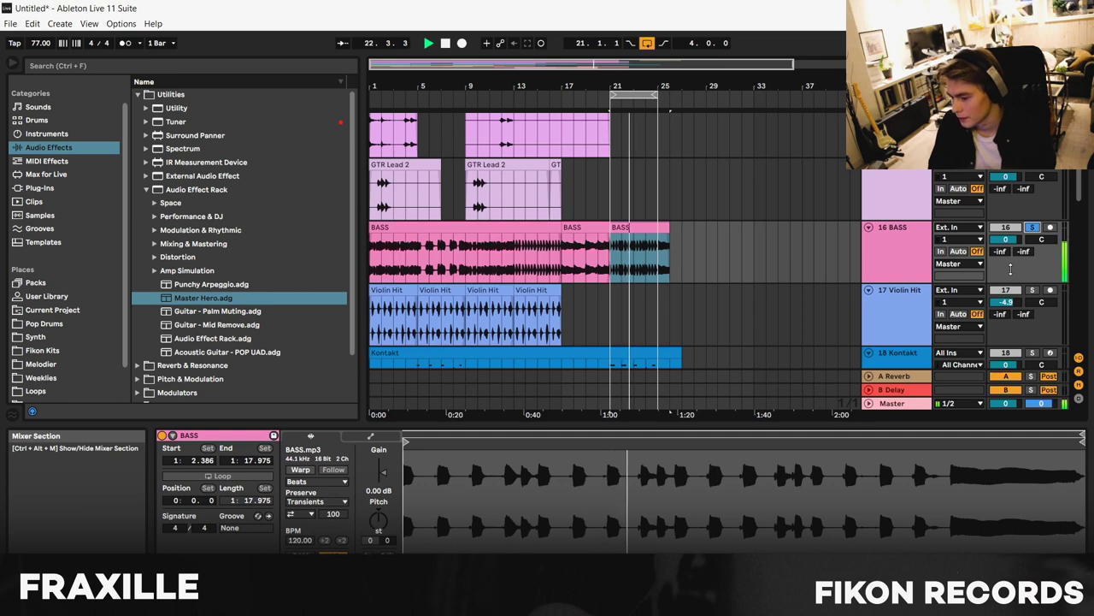
left_click(1033, 228)
key("space")
key("space")
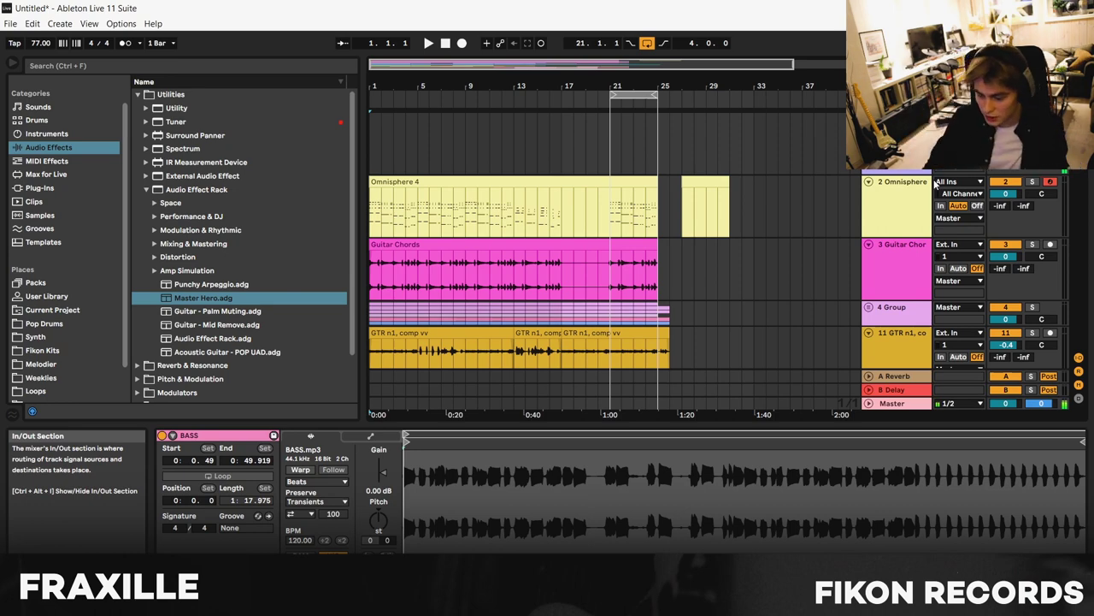
scroll(616, 257, "down", 10)
Show the Master chain and inspect the Aphex Vintage Exciter, Harrison 32C and Virtual Mix Rack windows
left_click(892, 402)
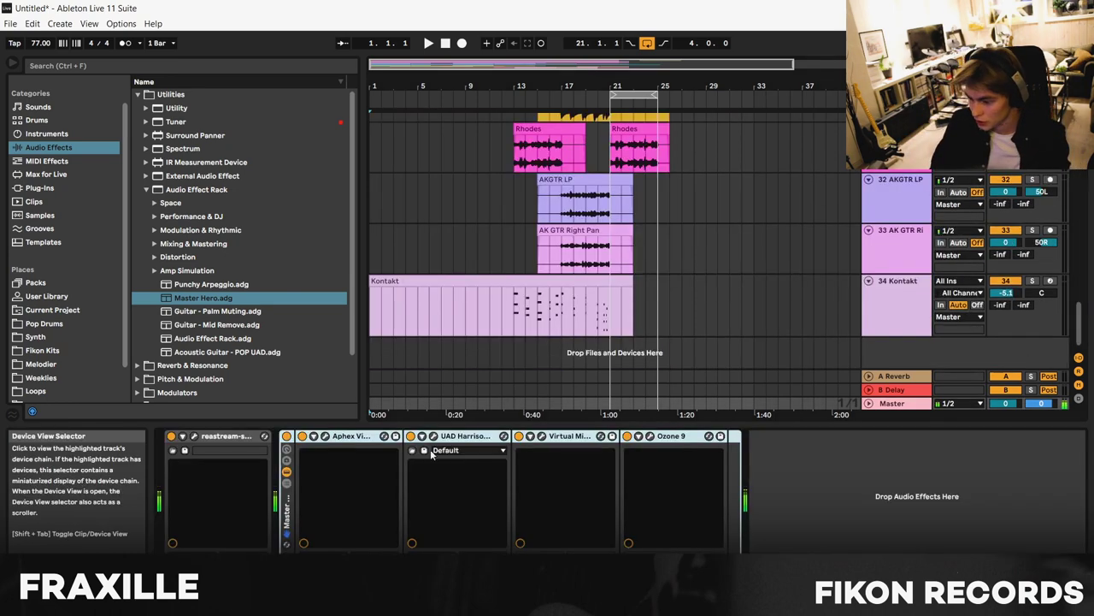
left_click(325, 436)
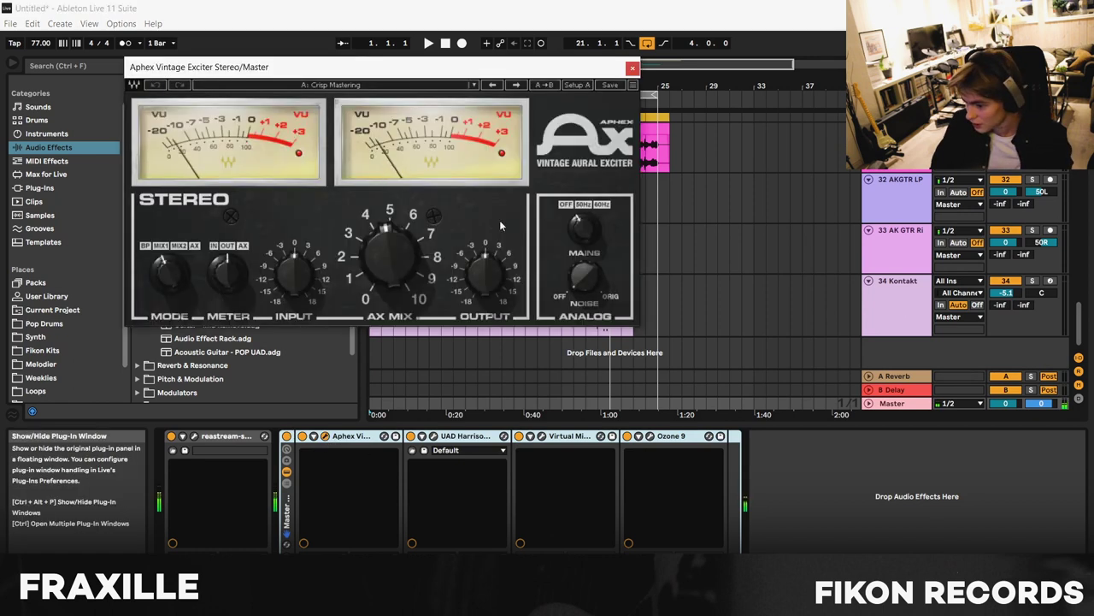
left_click(632, 68)
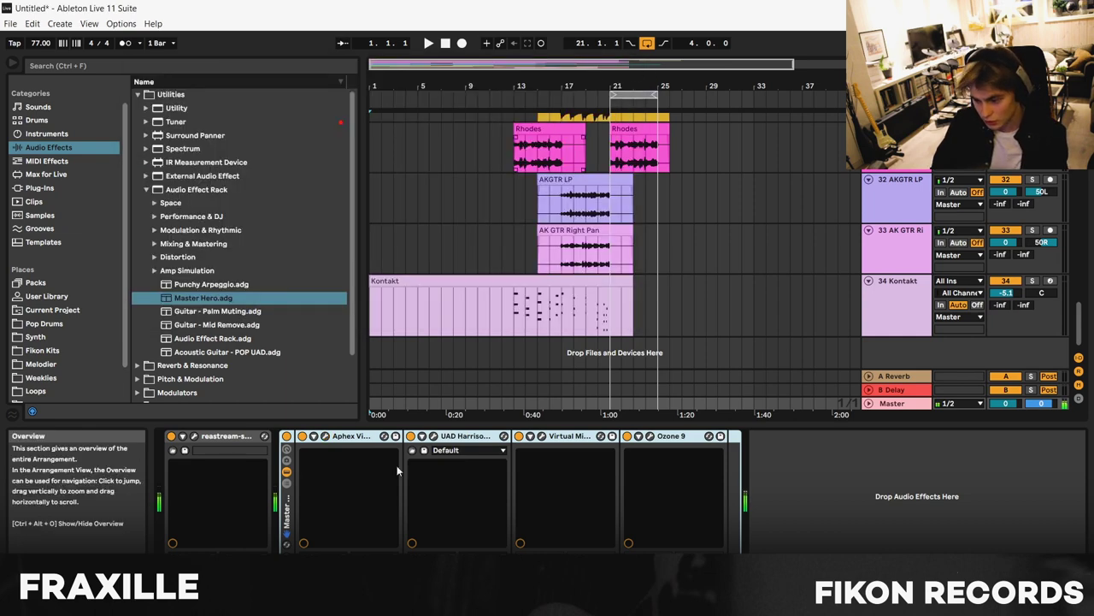
left_click(434, 436)
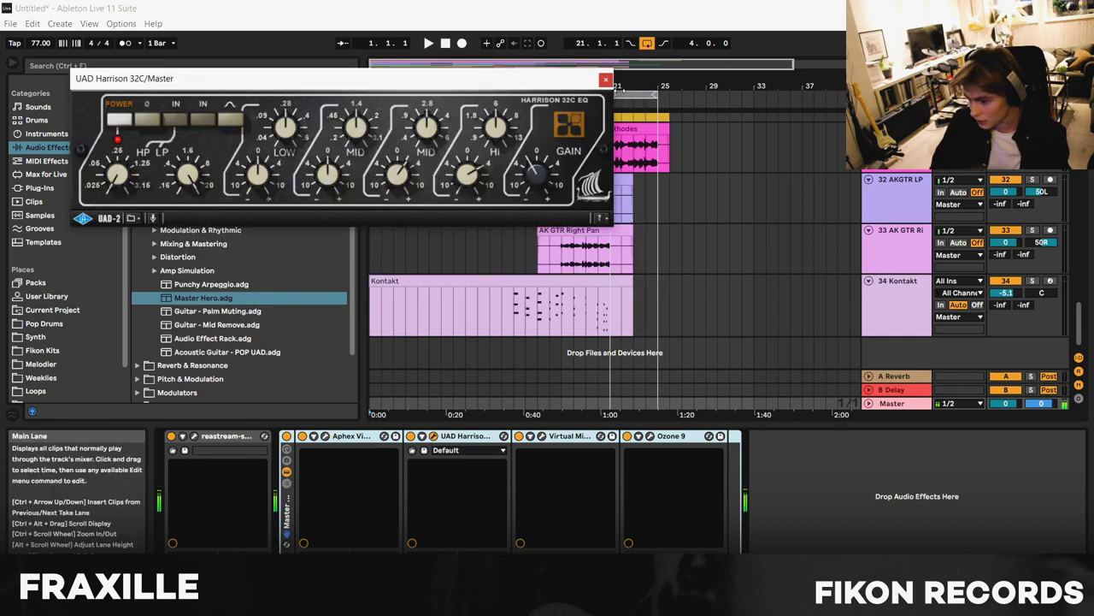
left_click(605, 80)
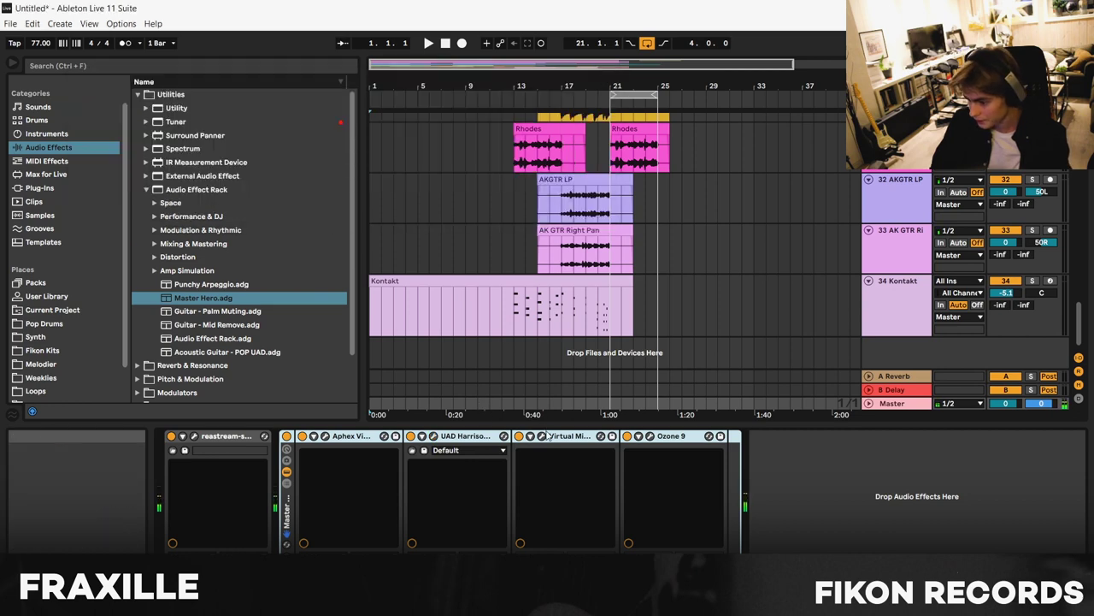
key("ctrl+alt+p")
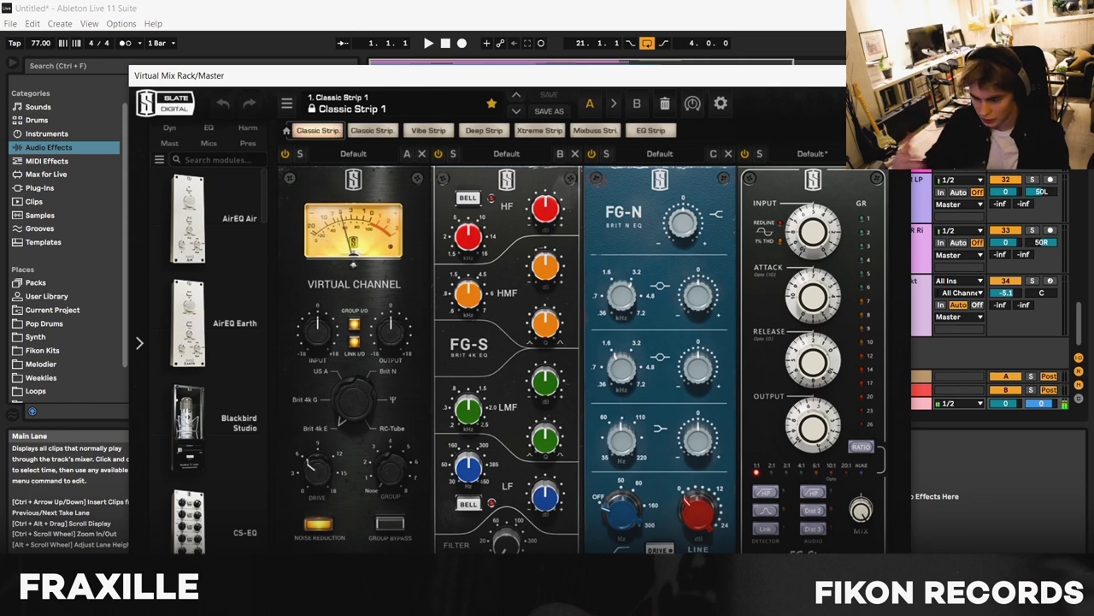
key("ctrl+alt+p")
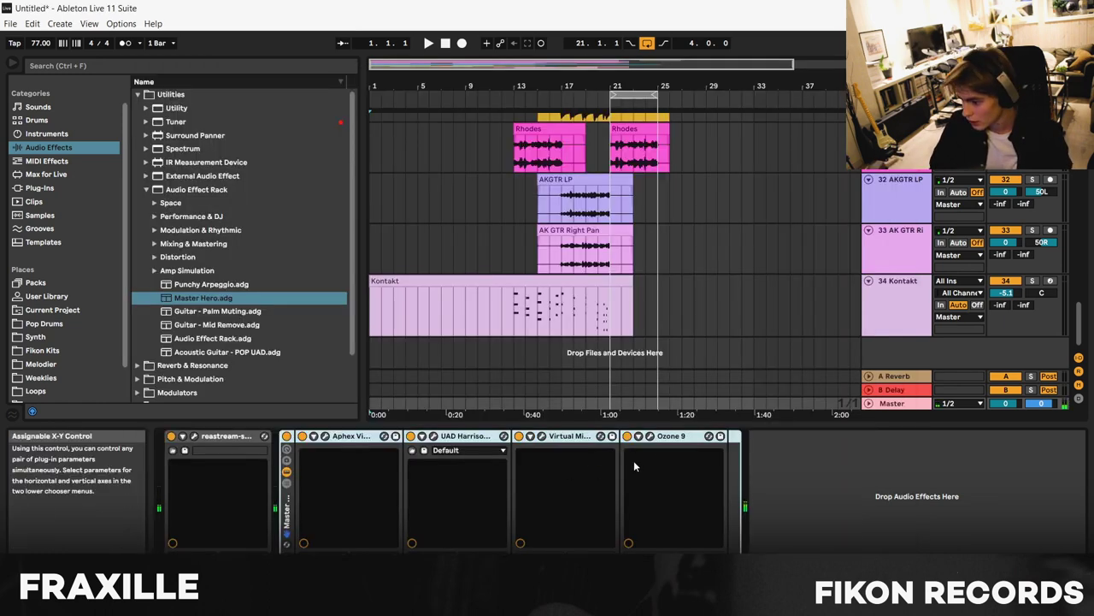